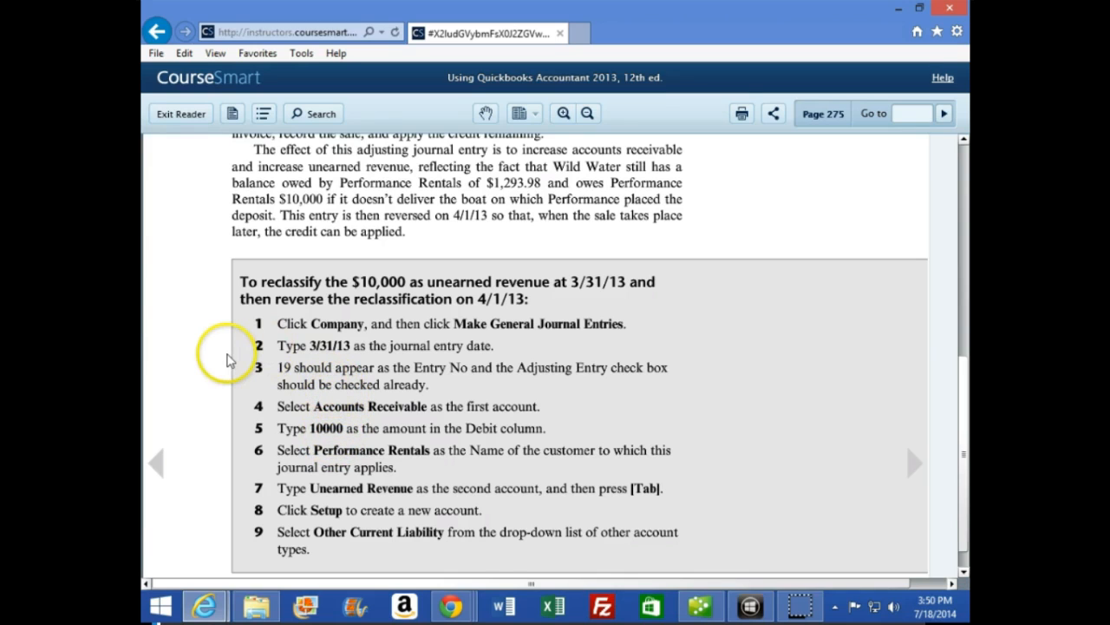
Switch to QuickBooks and close the Balance Sheet report without memorizing it
scroll(227, 365, down, 1)
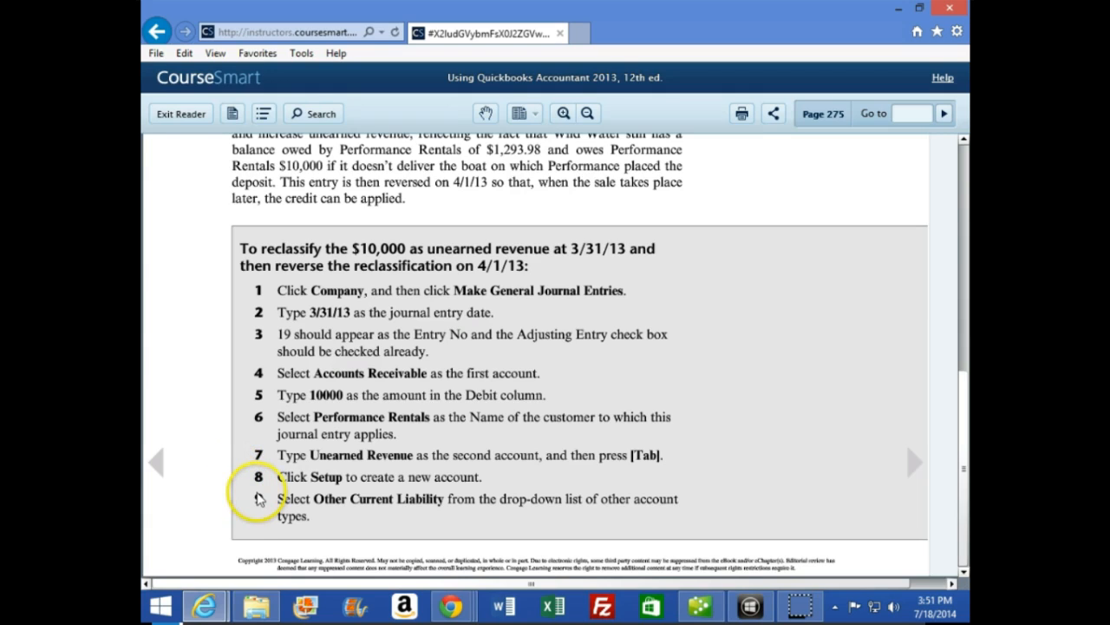
click(709, 607)
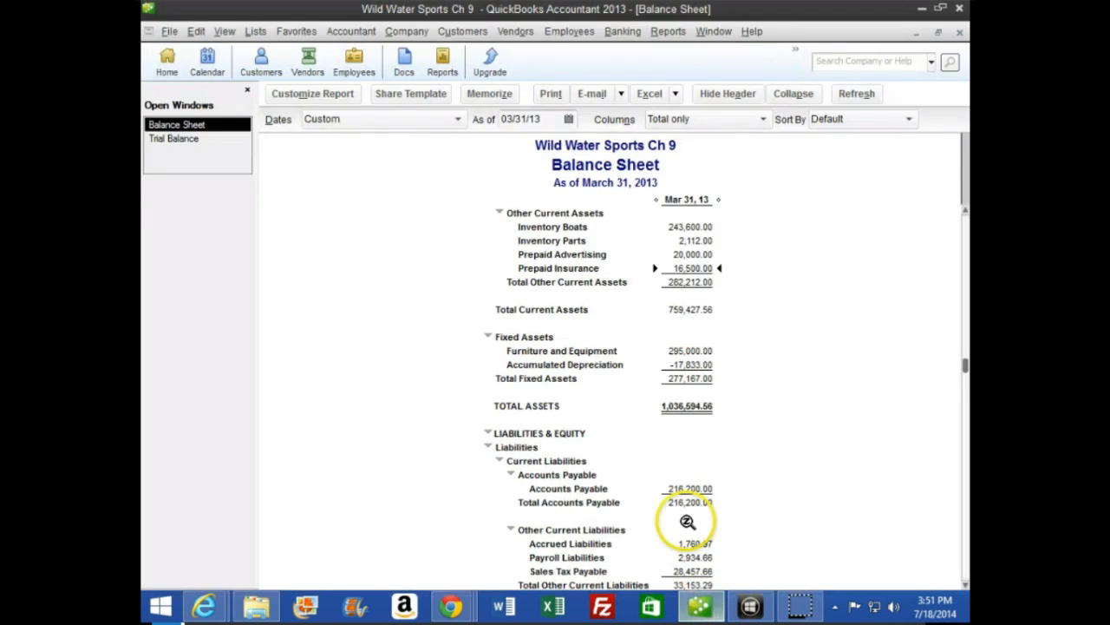
click(959, 32)
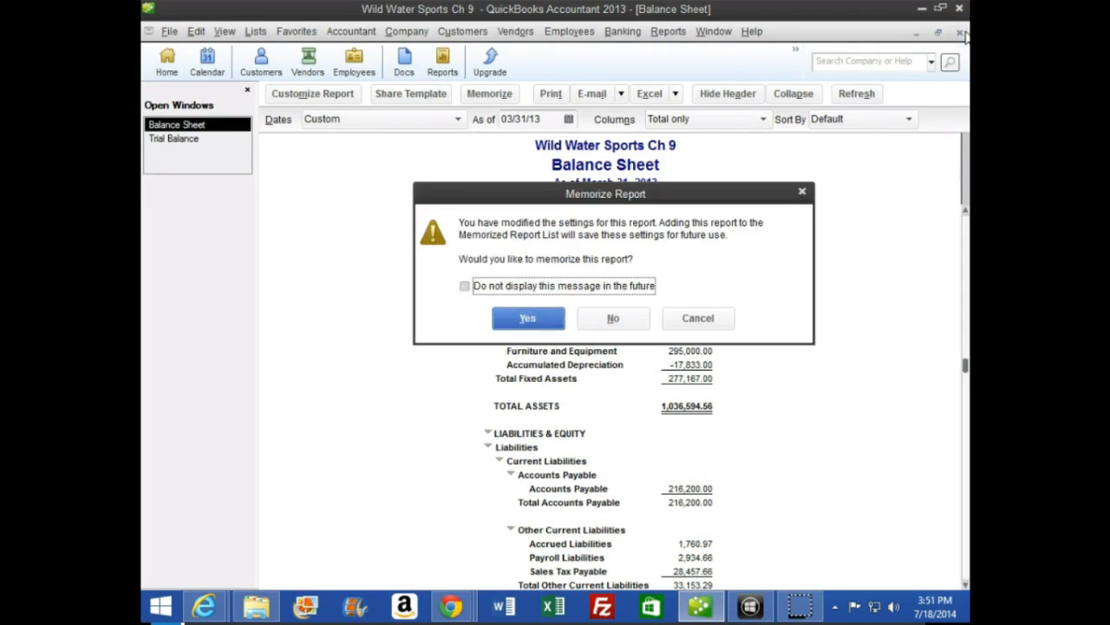
click(613, 318)
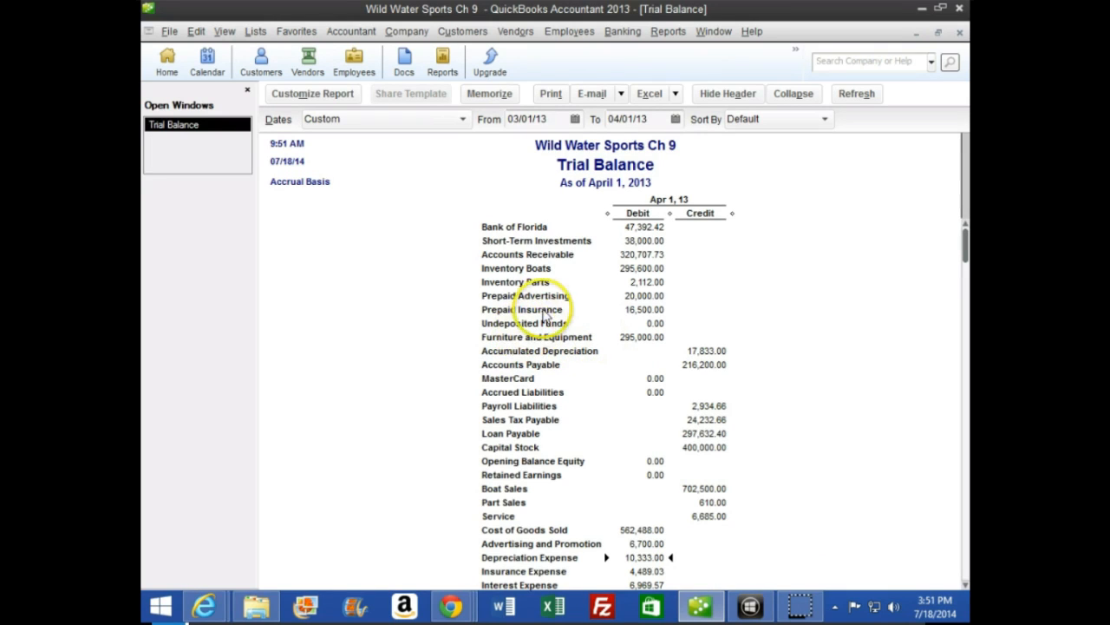
Open the Customer Balance Detail report from the customers and receivables reports and review the customers' balances across all dates
click(637, 251)
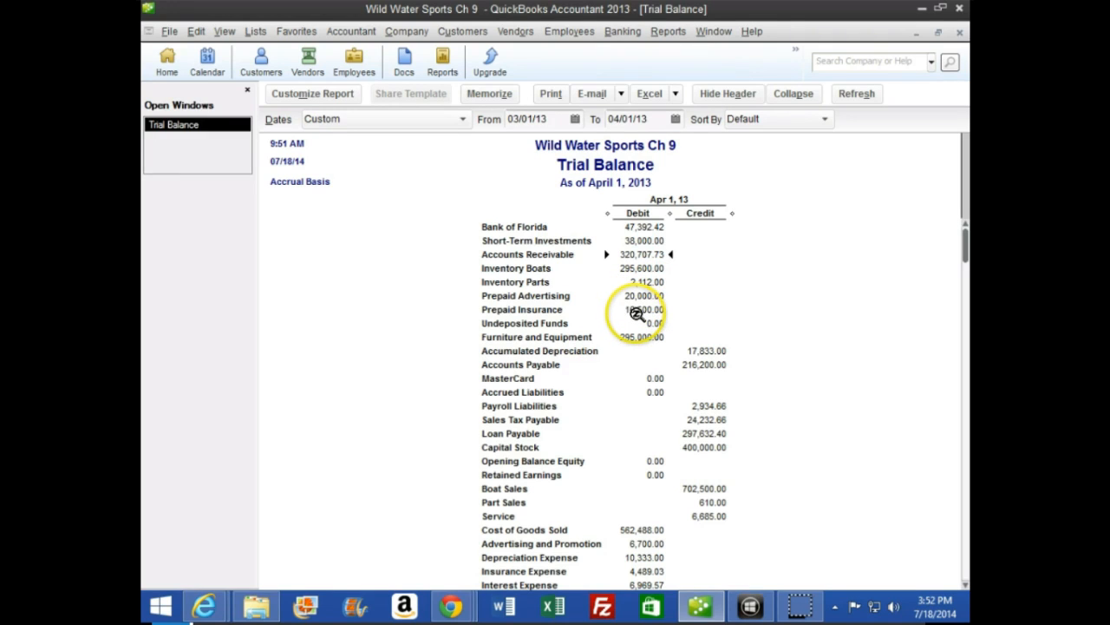
click(661, 32)
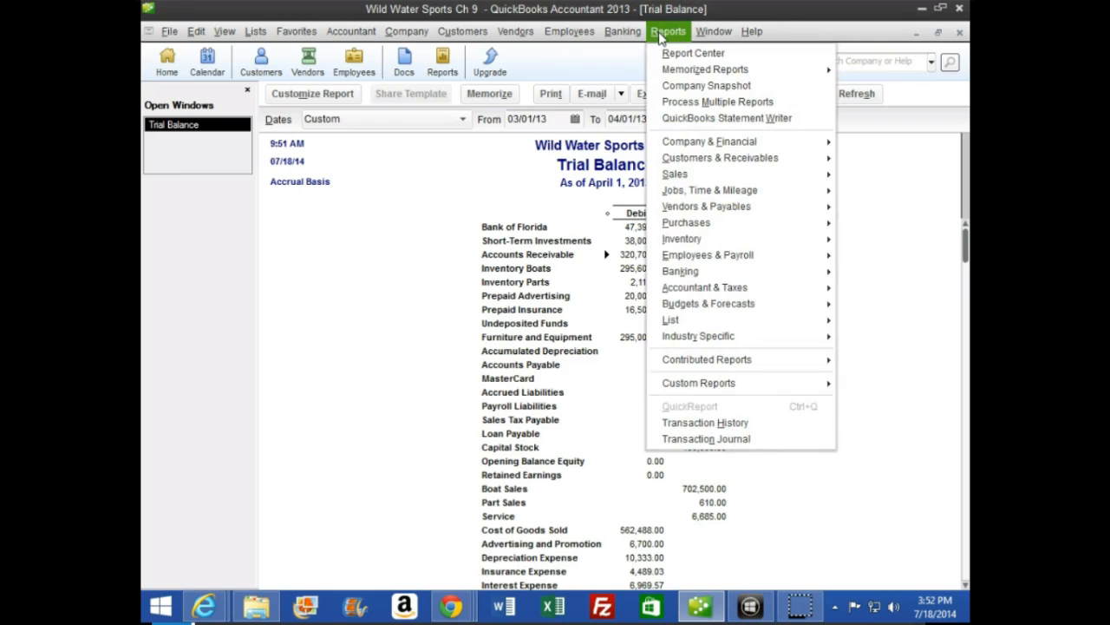
mouse_move(674, 156)
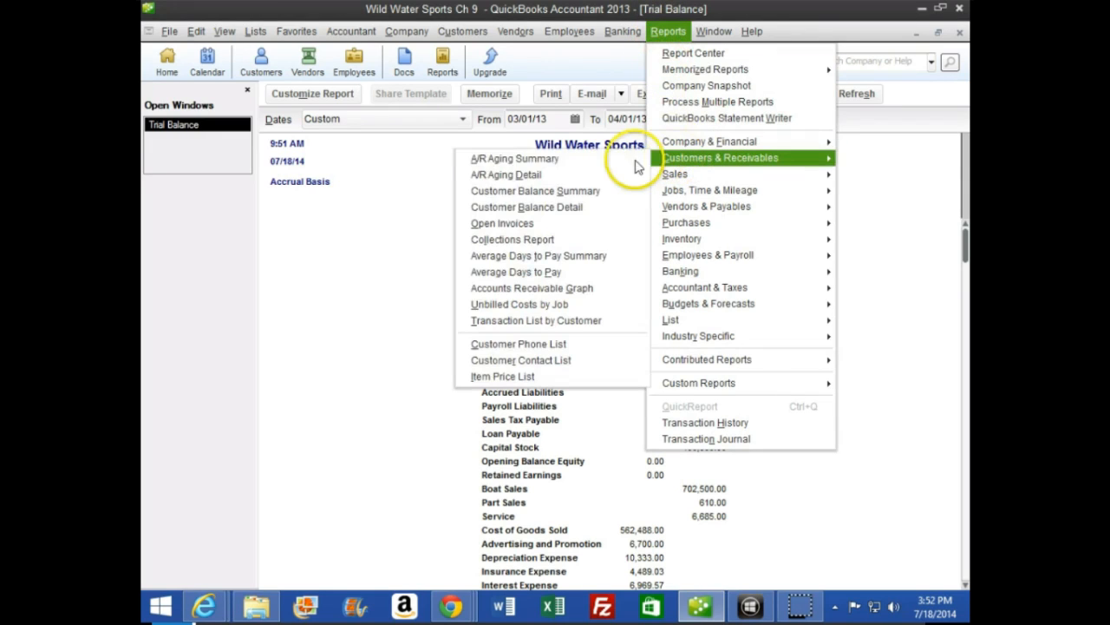
click(616, 211)
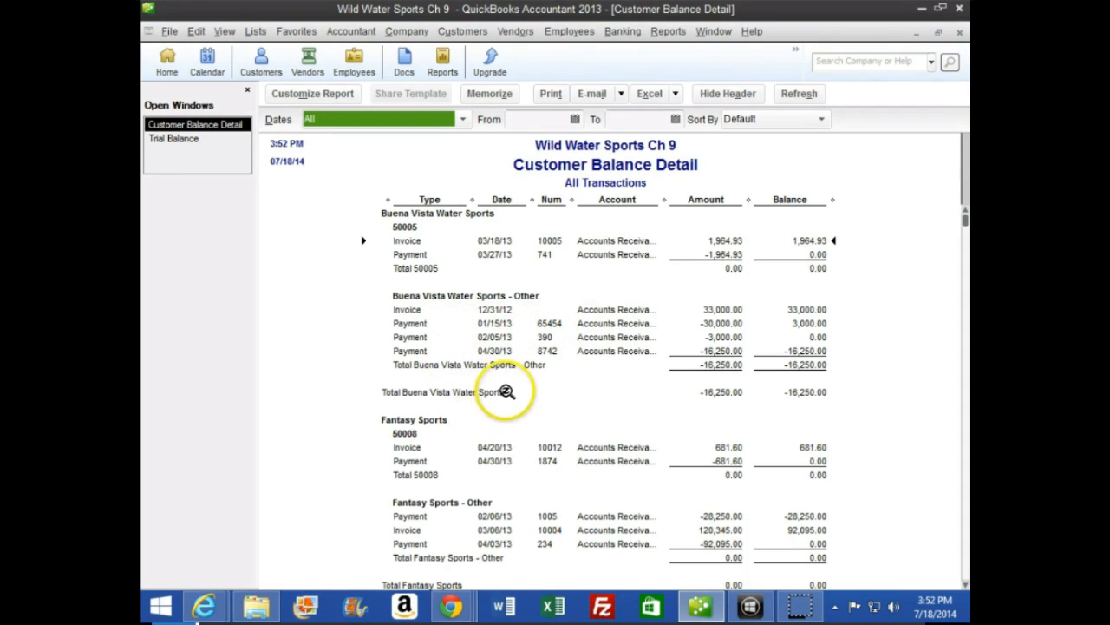
scroll(507, 394, down, 1)
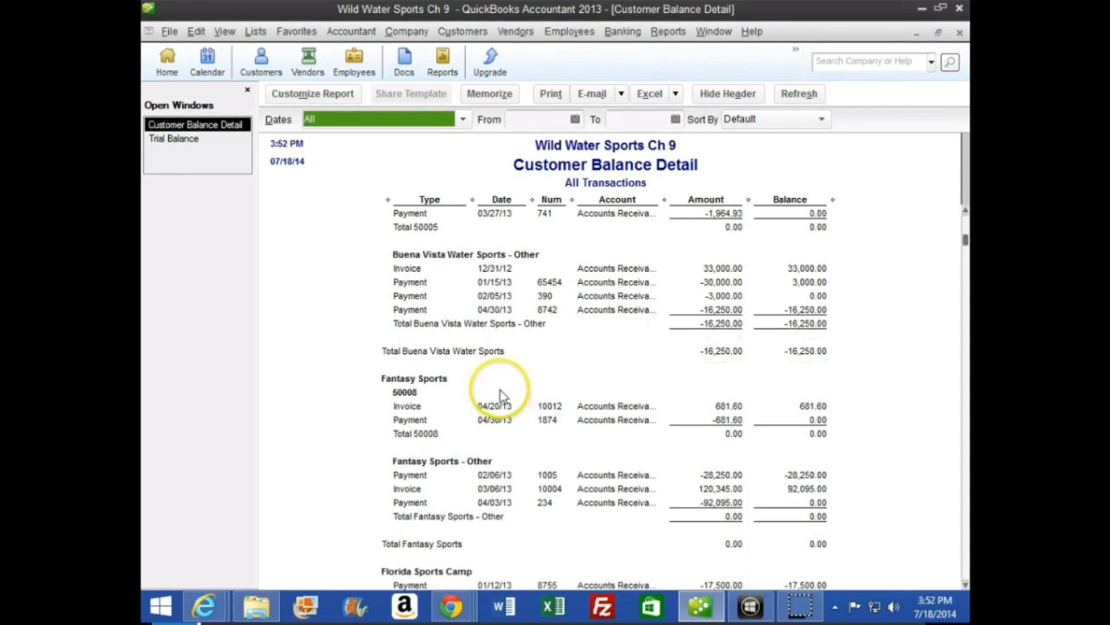
click(800, 310)
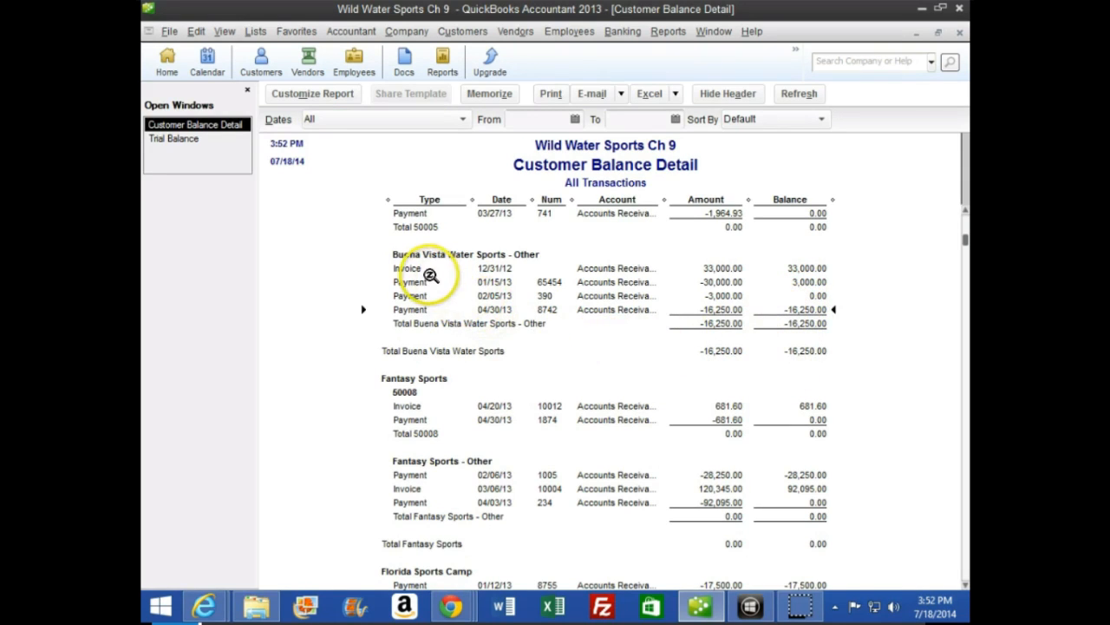
scroll(793, 558, down, 10)
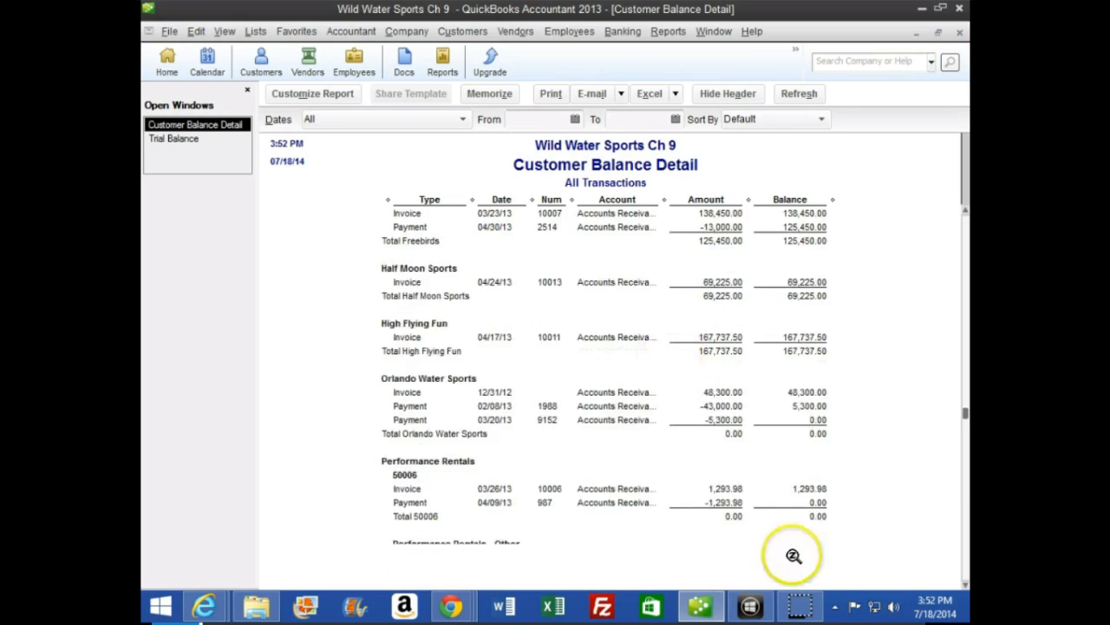
click(805, 557)
scroll(775, 506, up, 10)
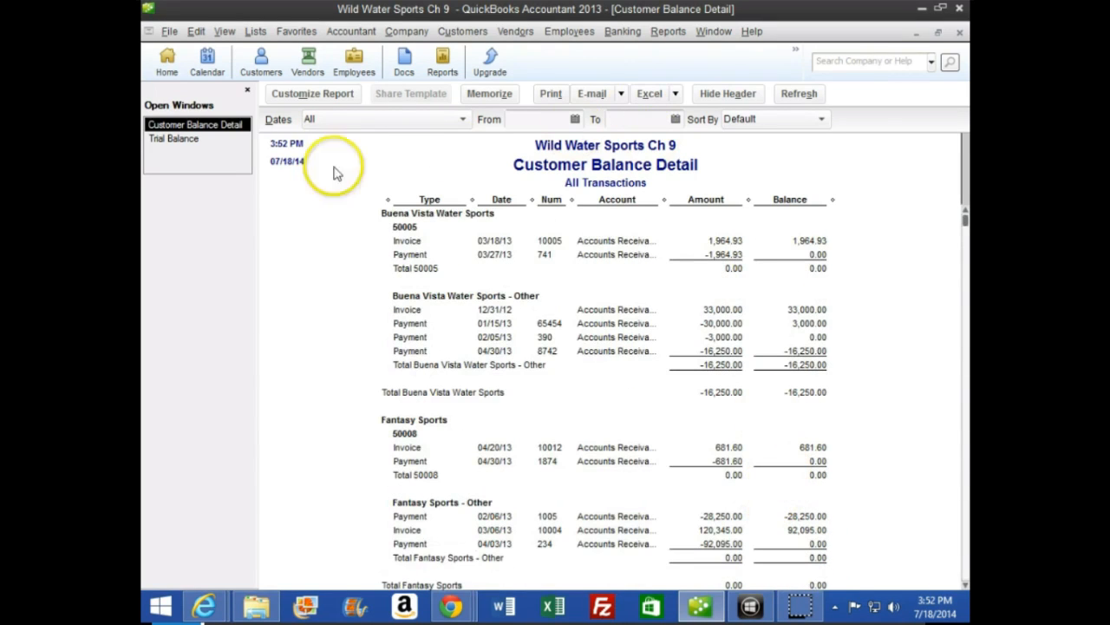
Set the end date of the Customer Balance Detail report to 03/31/13
click(632, 119)
text(0331)
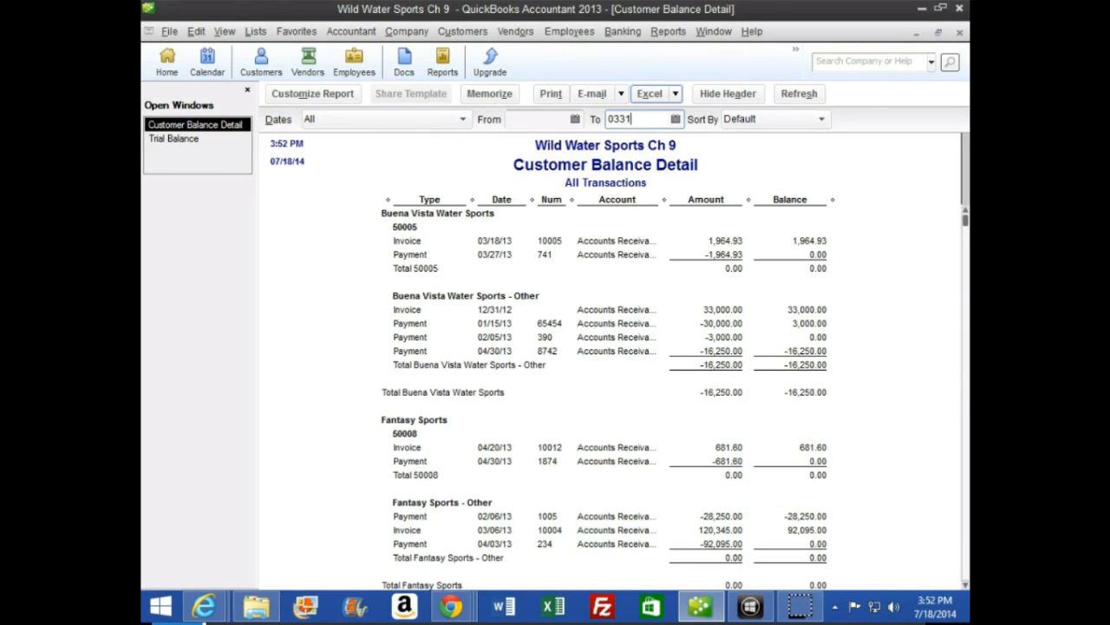
text(3/31/13)
key(Tab)
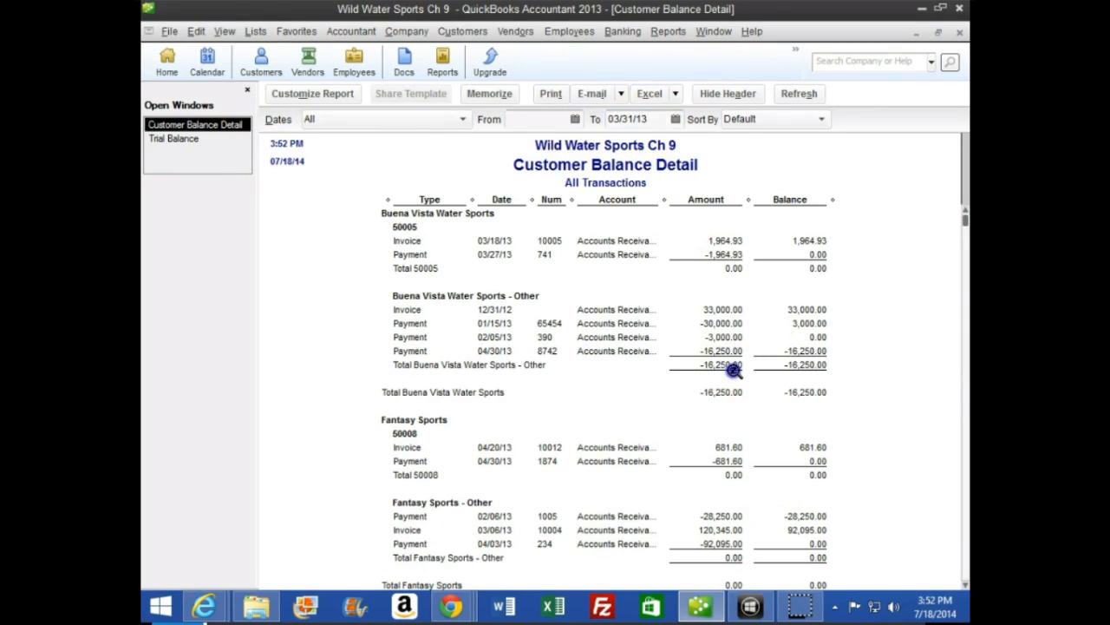
Examine the customer balances in the dated report, especially the invoices, payments and credit balance of Performance Rentals
scroll(723, 378, down, 5)
scroll(722, 377, down, 3)
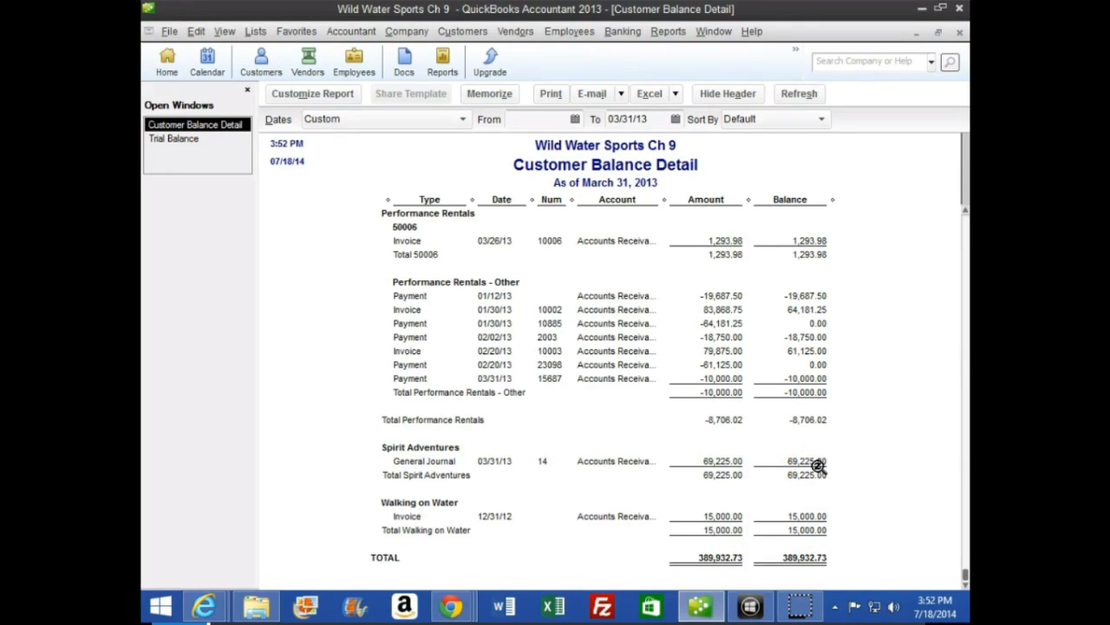
scroll(818, 466, up, 12)
click(807, 433)
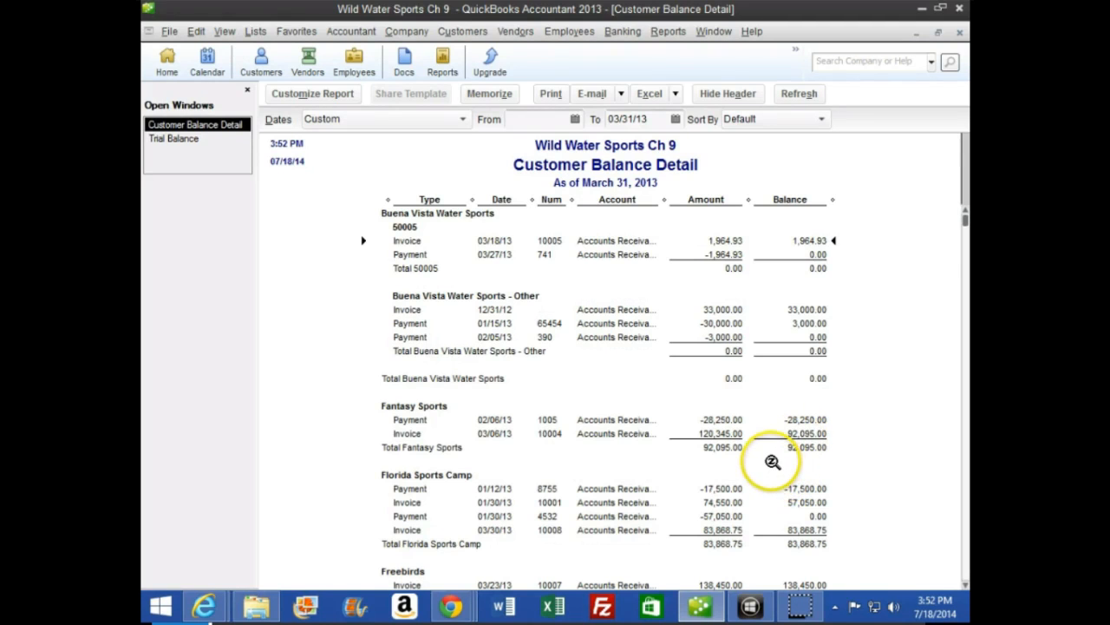
scroll(773, 463, down, 4)
scroll(774, 462, down, 8)
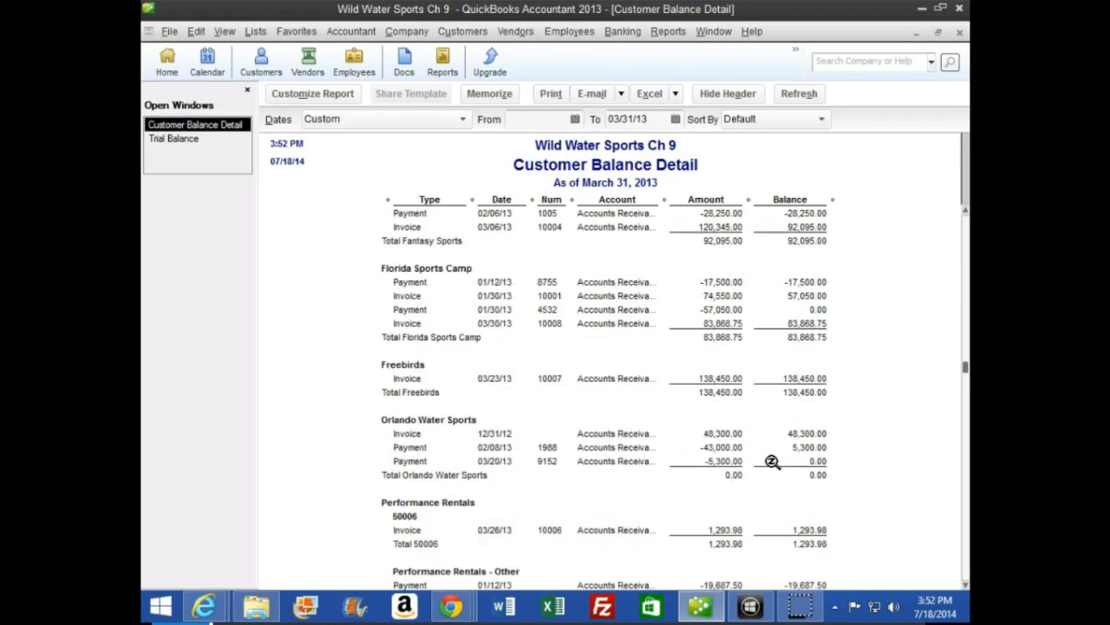
click(778, 542)
click(807, 474)
scroll(807, 475, down, 1)
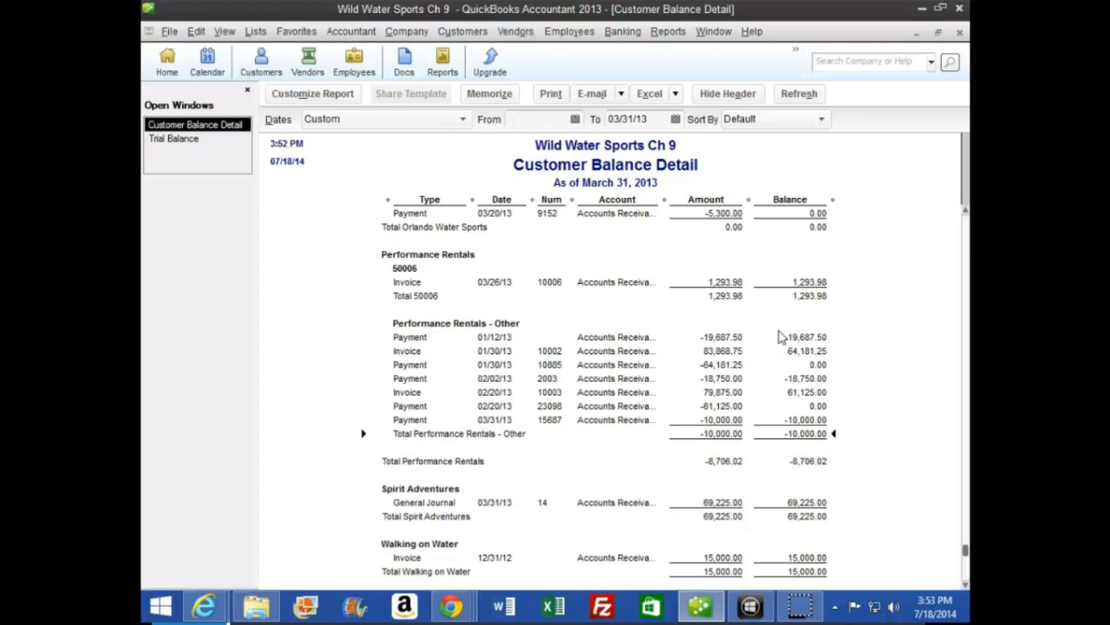
click(735, 420)
Start a new general journal entry and choose Accounts Payable as the first line's account, keeping the default date and entry number
click(404, 35)
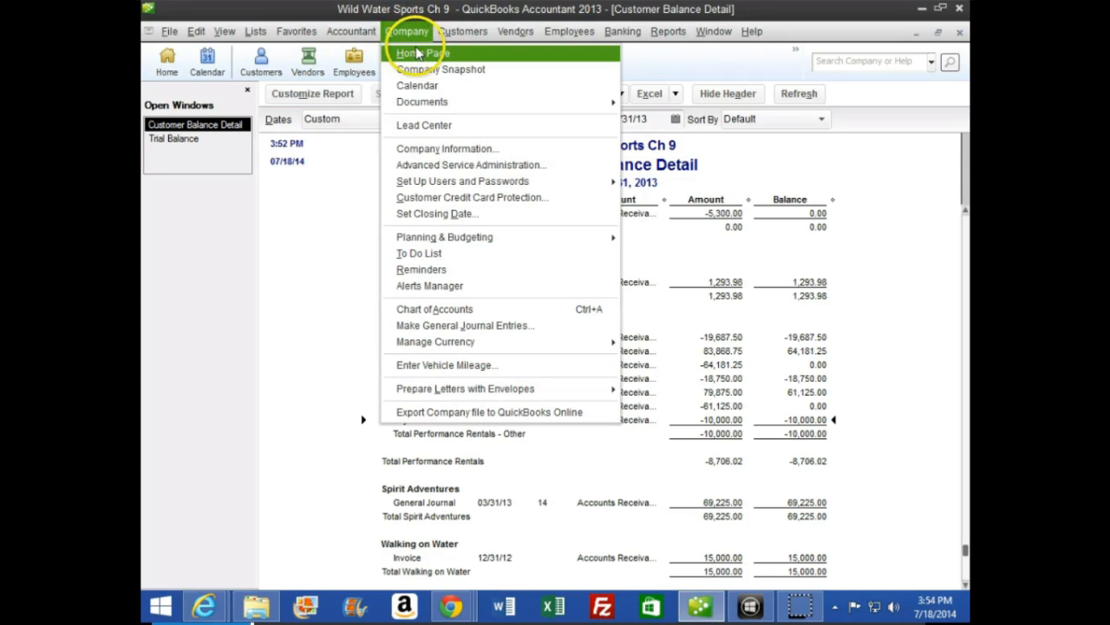
click(471, 334)
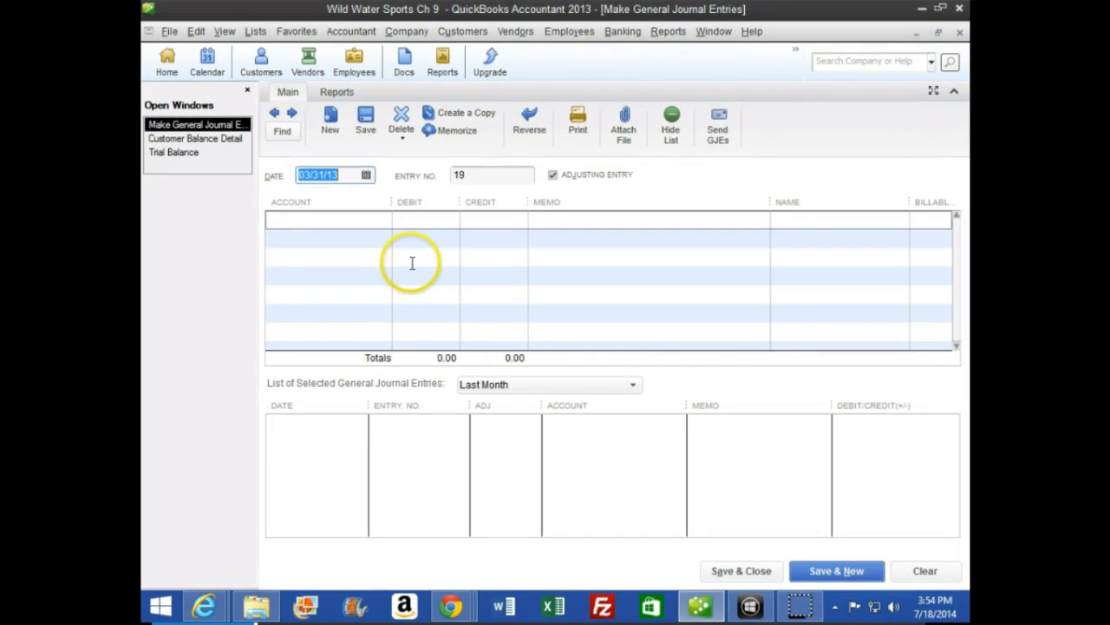
key(Tab)
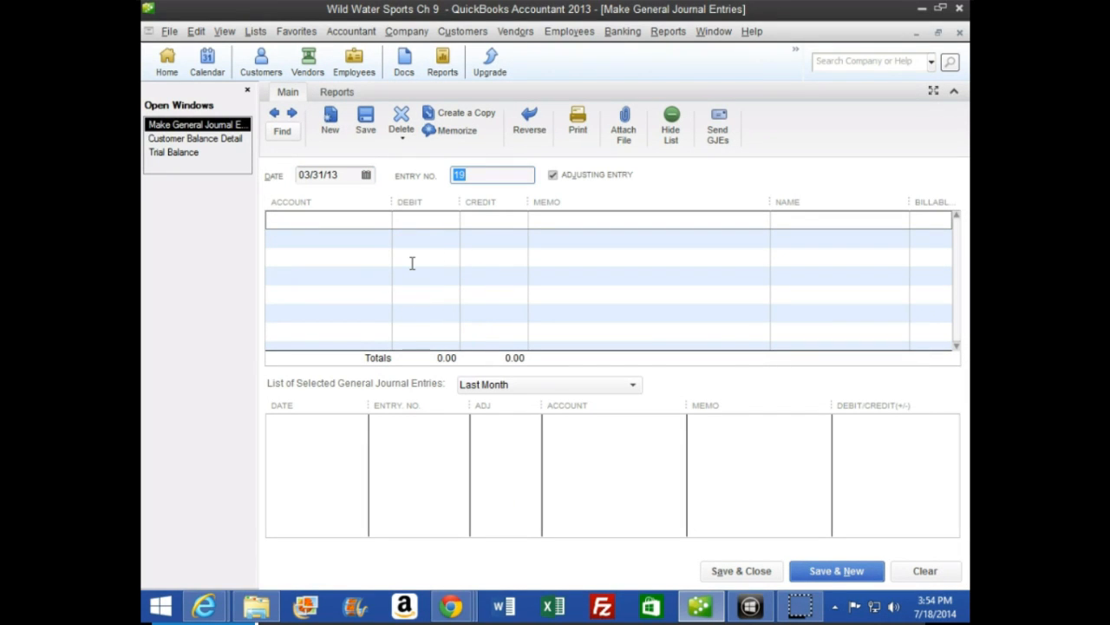
key(Tab)
key(Tab)
text(Acc)
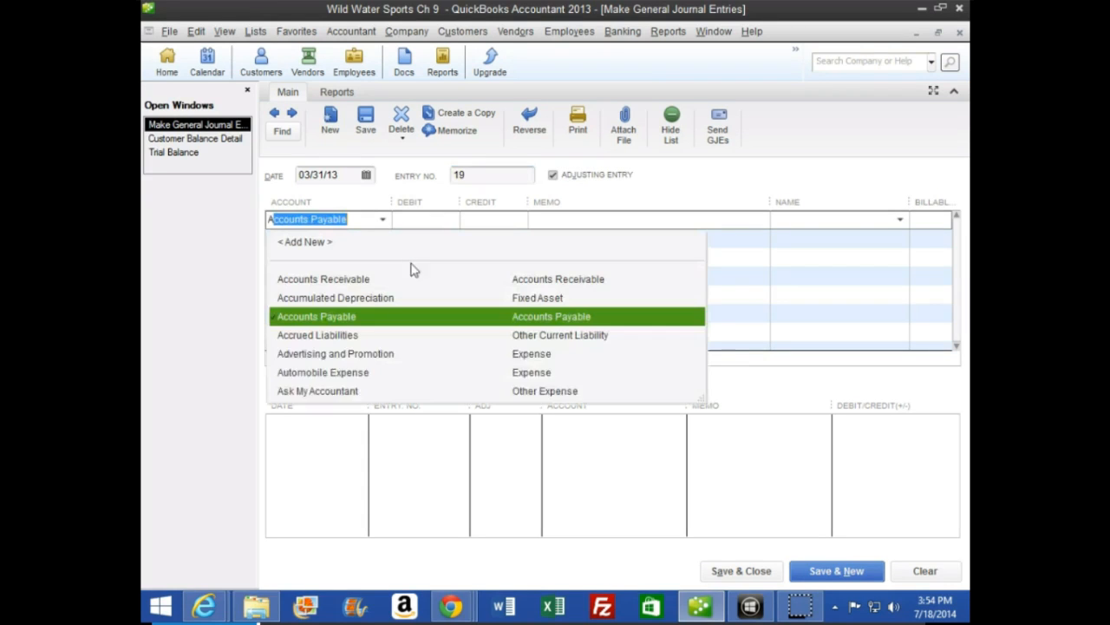
key(Tab)
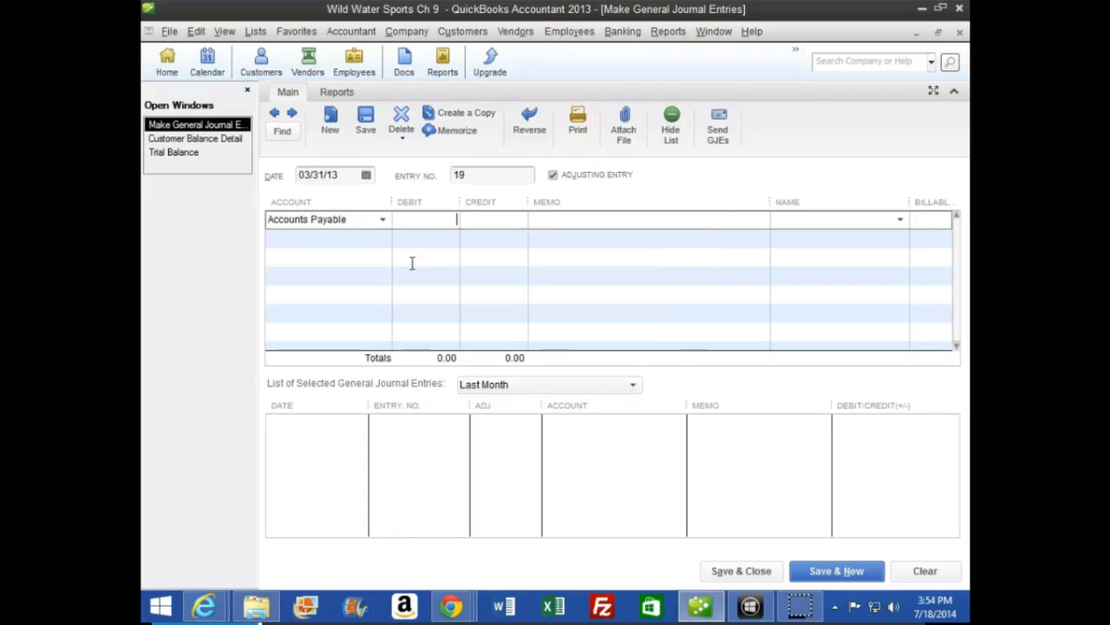
Enter a 10,000.00 debit on the first journal line and assign it to the customer Performance Rentals
text(10000)
key(Tab)
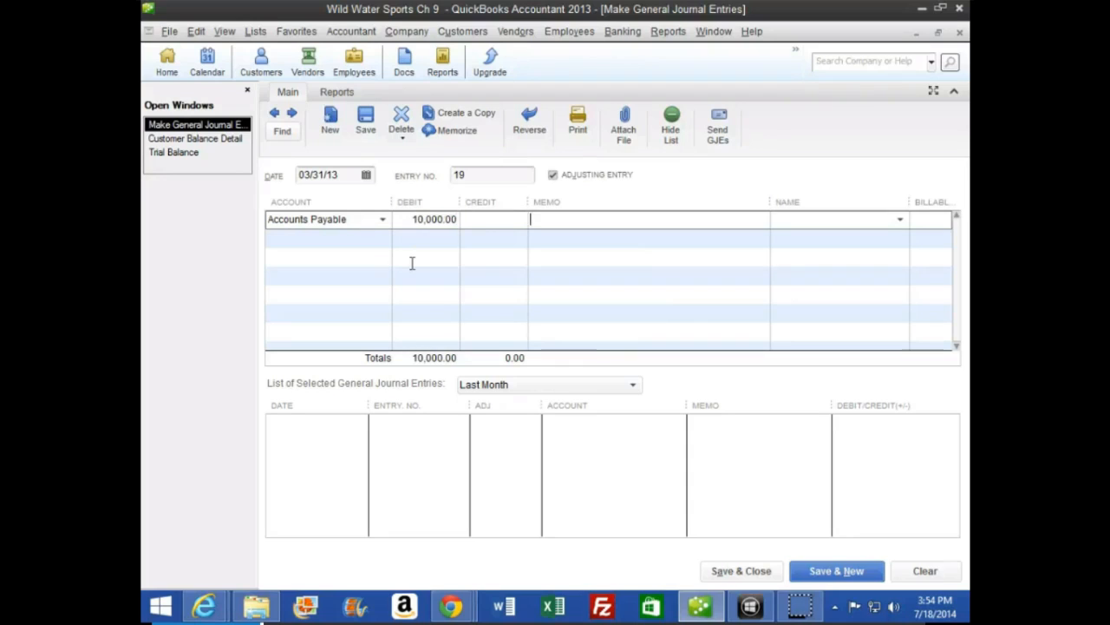
key(Tab)
text(P)
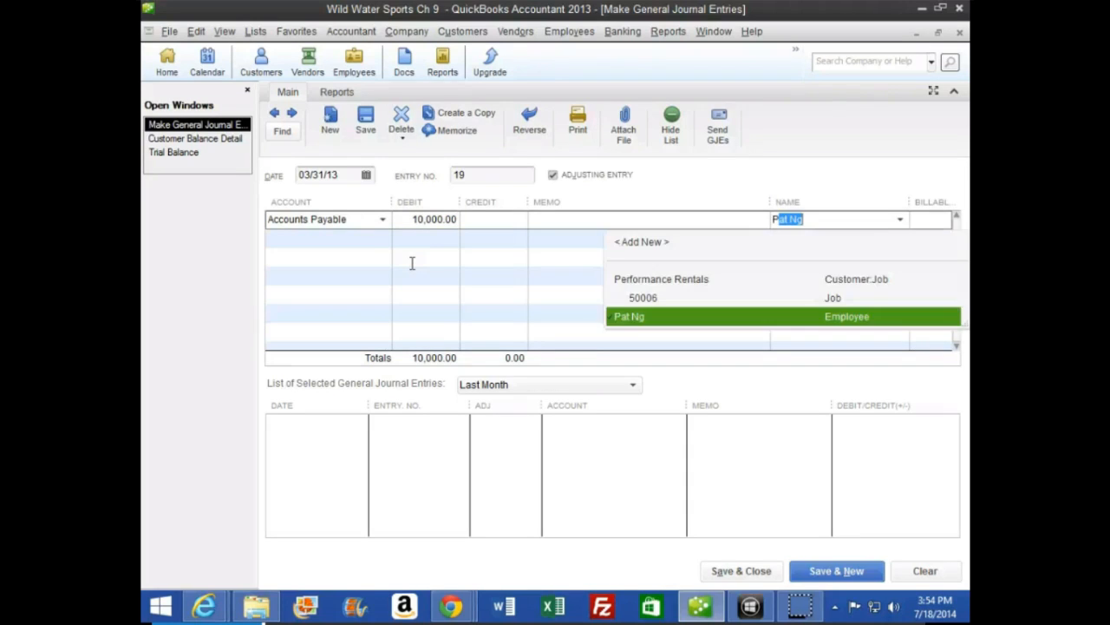
text(erformance Rentals)
key(Tab)
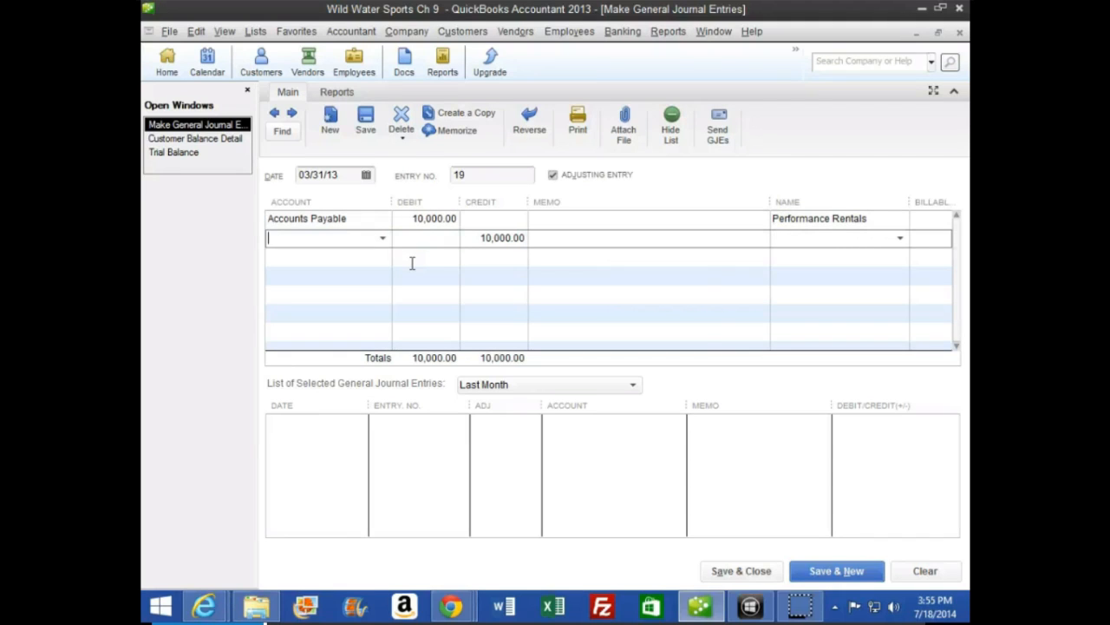
text(unear)
key(BackSpace)
text(ear)
key(BackSpace)
key(BackSpace)
key(BackSpace)
key(BackSpace)
key(BackSpace)
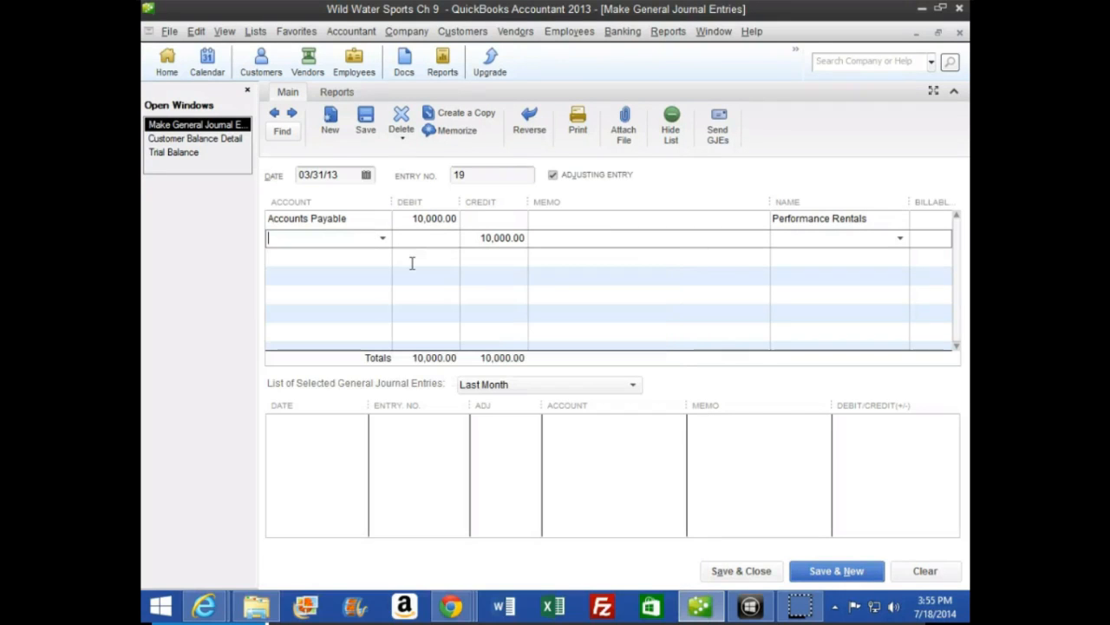
Enter Unearned Revenue as the account on the second journal line
text(Unearne)
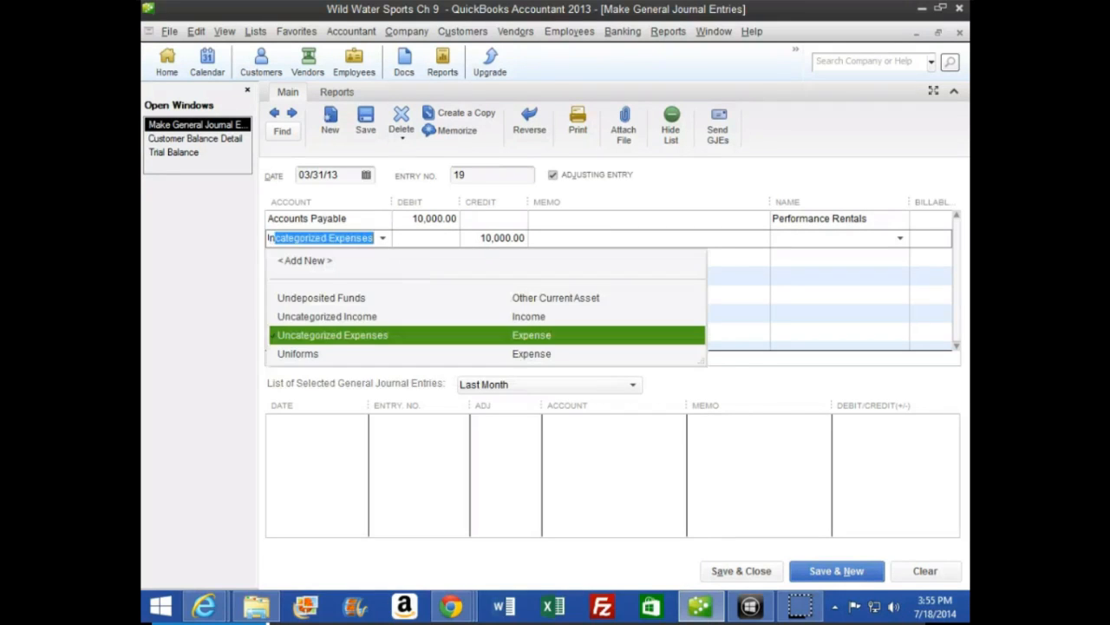
text(d Revenue)
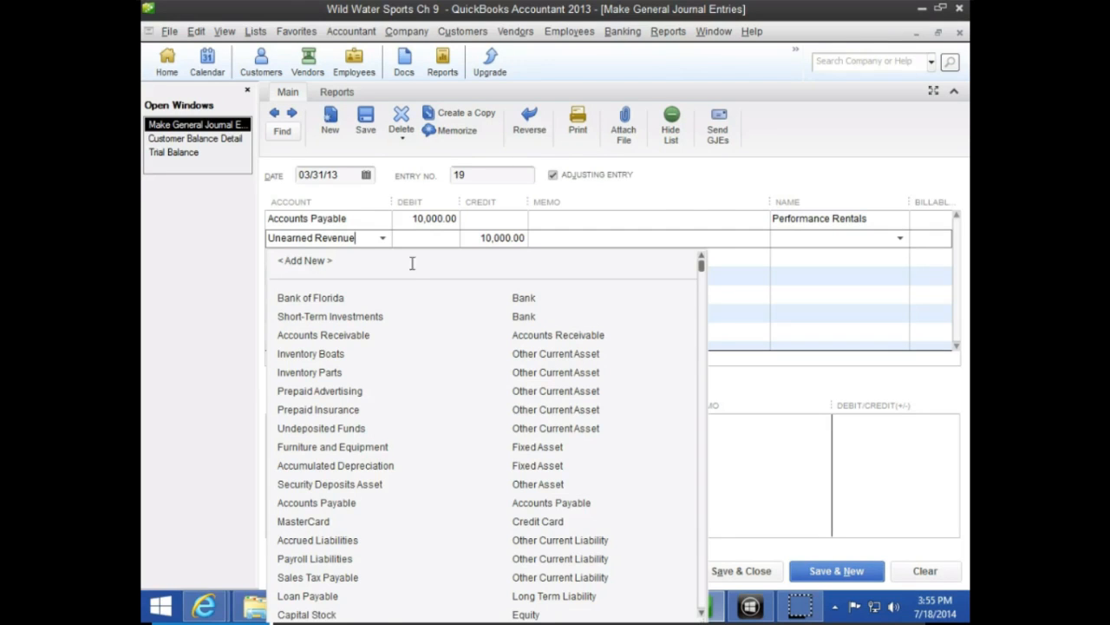
key(Tab)
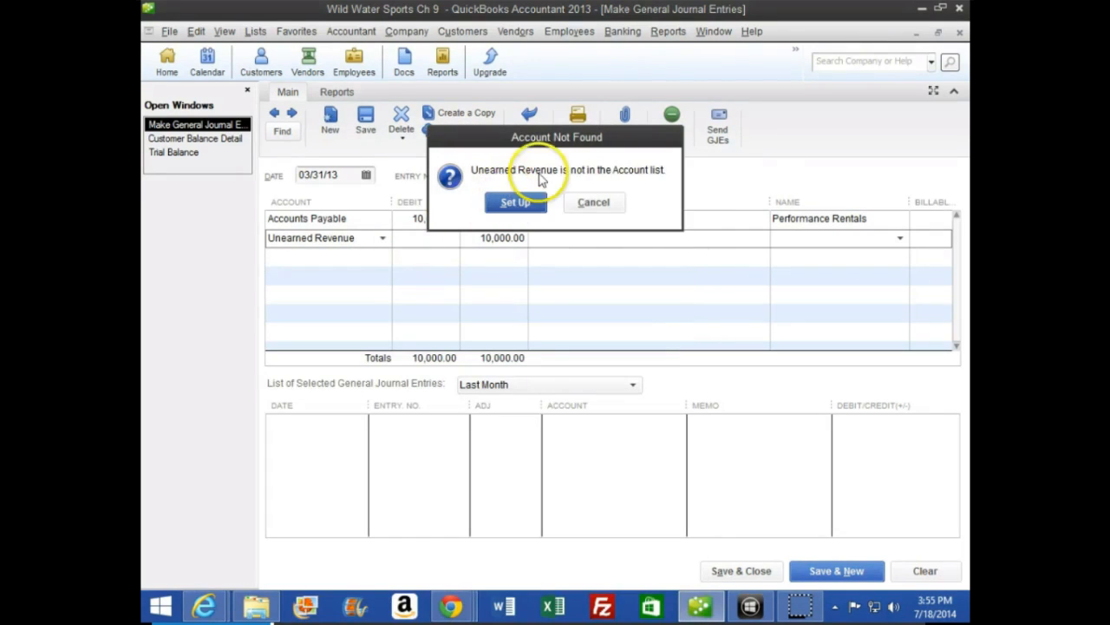
Set up Unearned Revenue as a new account of type Other Current Liability and save it
click(516, 202)
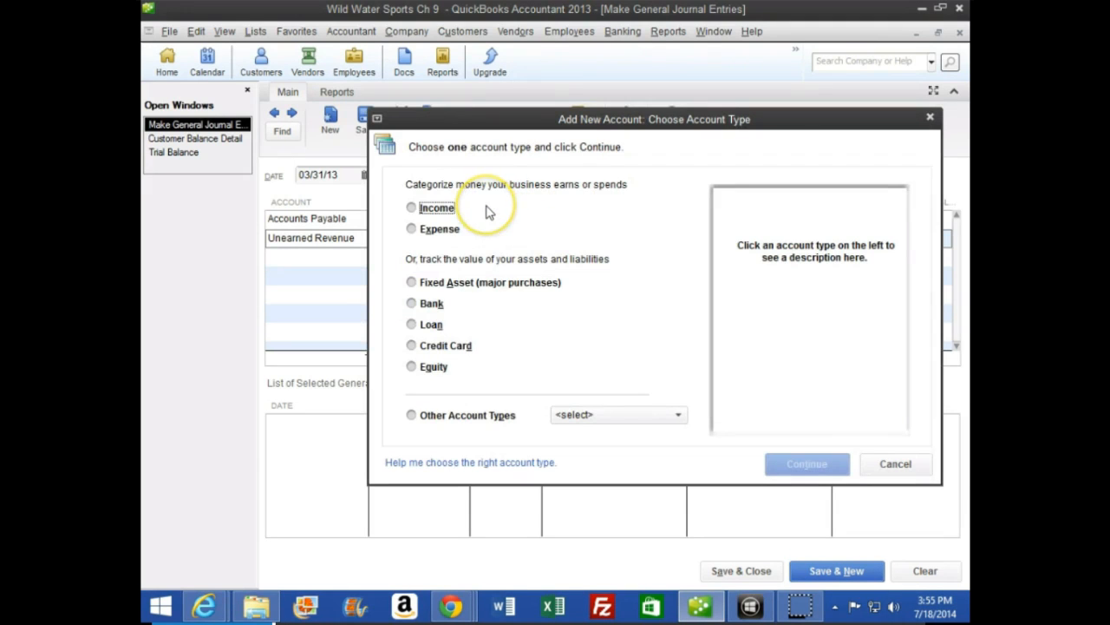
click(679, 416)
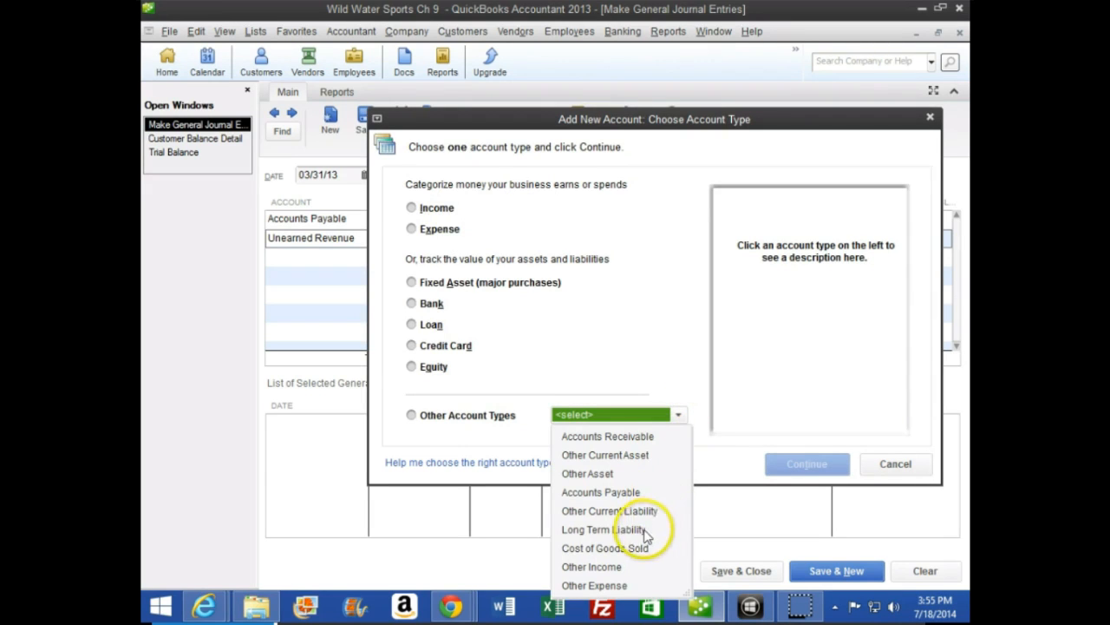
click(610, 511)
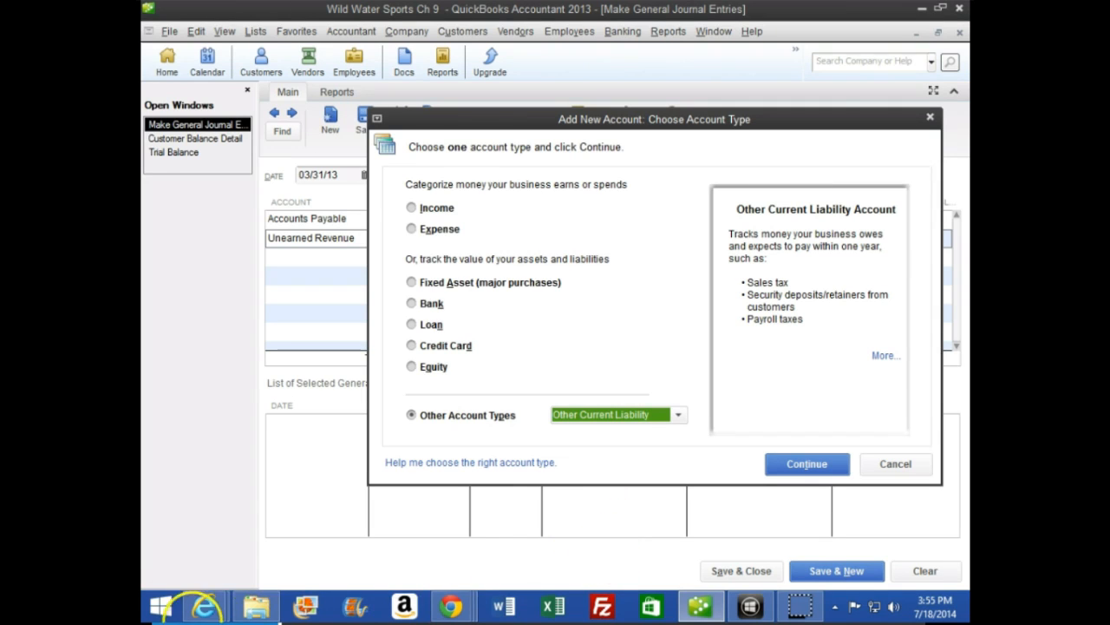
click(803, 468)
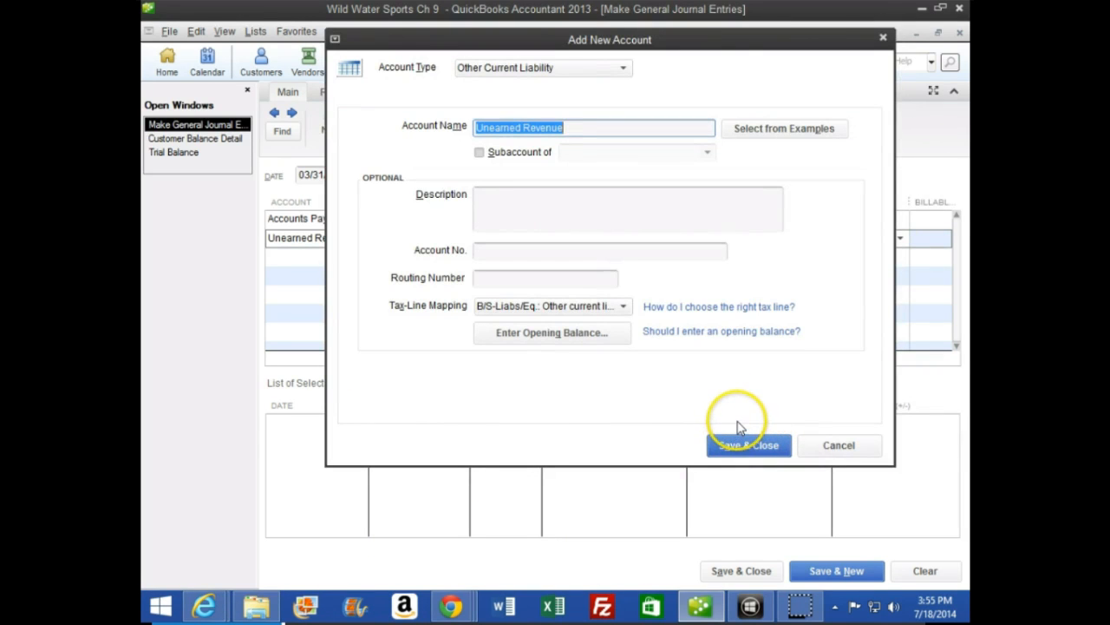
click(719, 451)
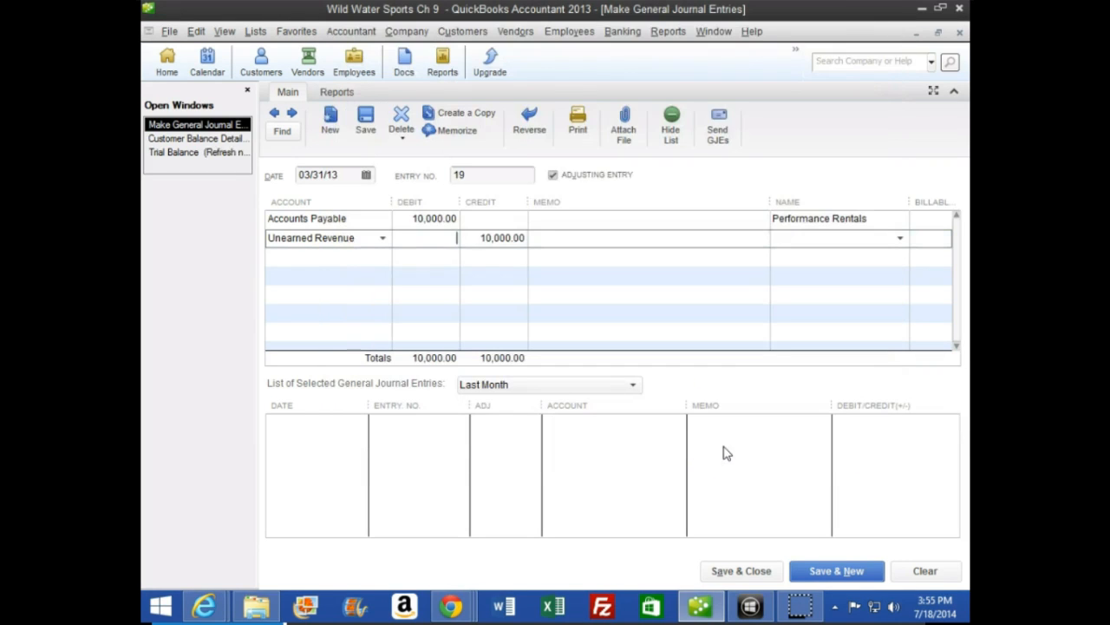
Switch to the CourseSmart textbook in Internet Explorer and read the page 276 steps for completing the unearned revenue entry
mouse_move(199, 602)
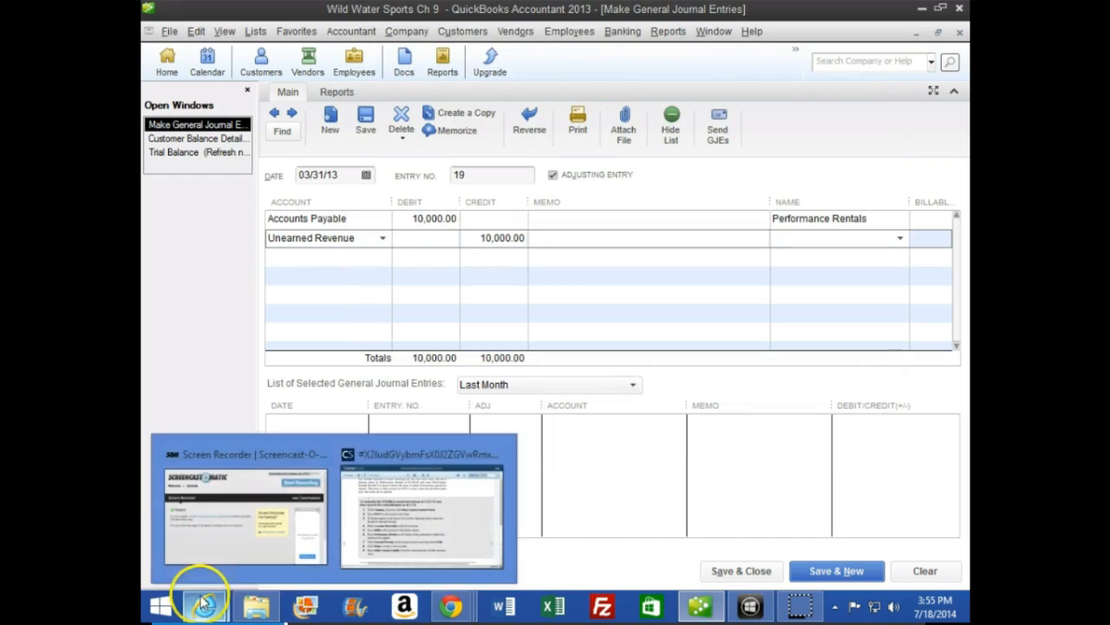
click(456, 547)
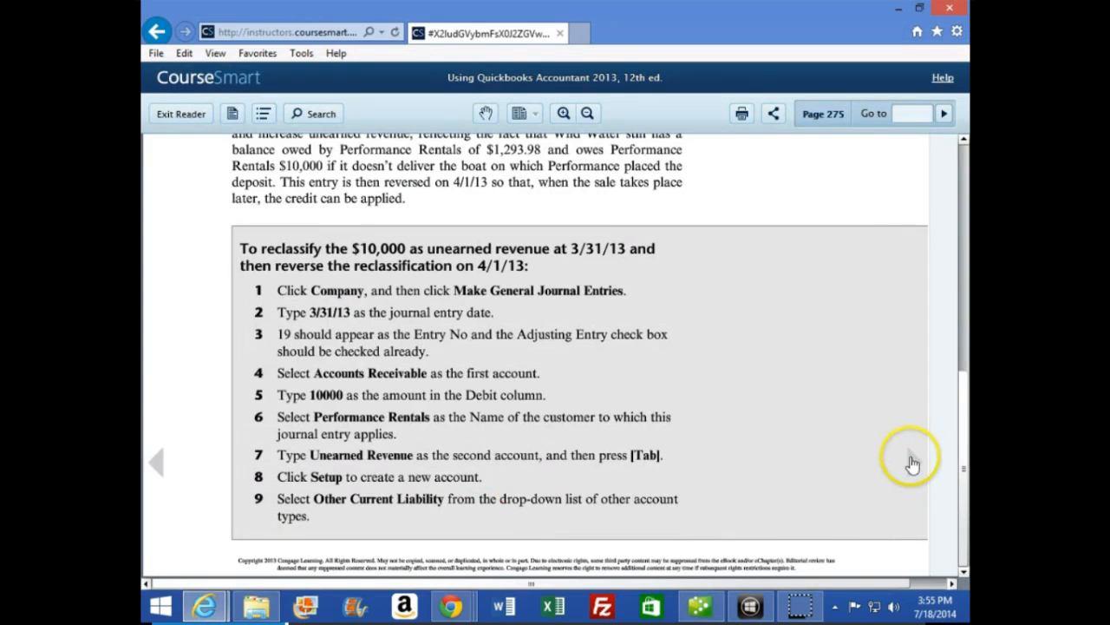
scroll(902, 439, down, 5)
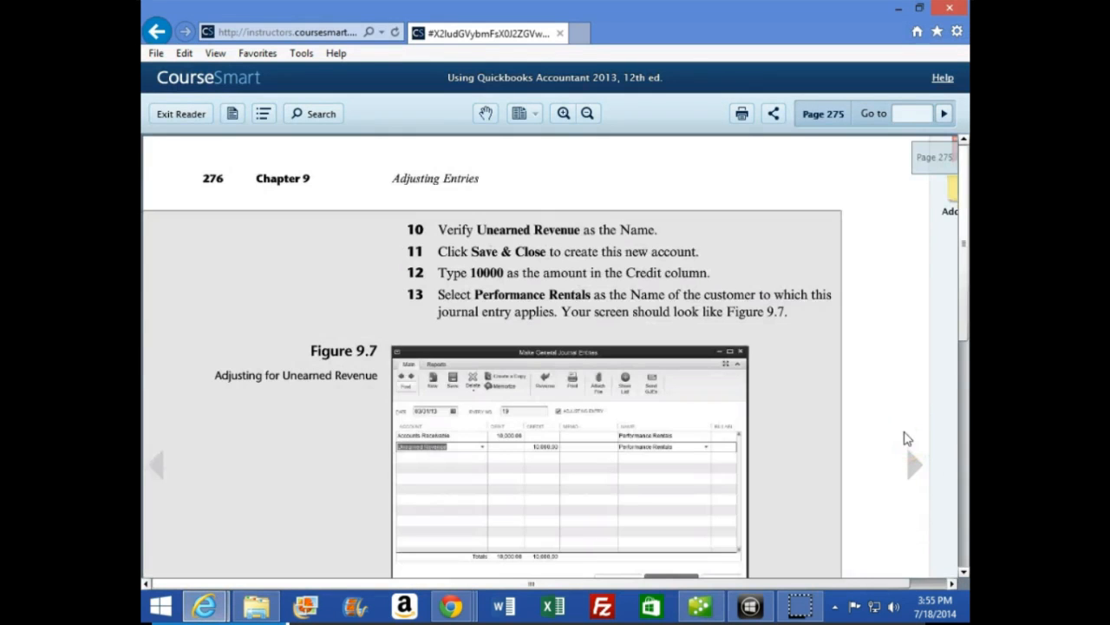
click(410, 246)
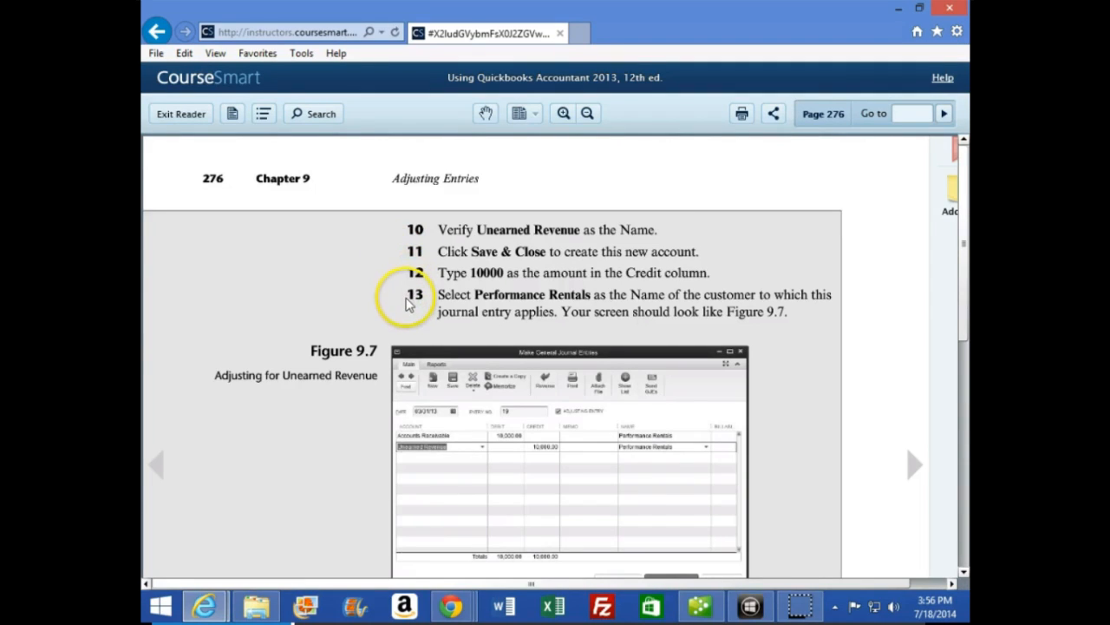
scroll(406, 308, down, 2)
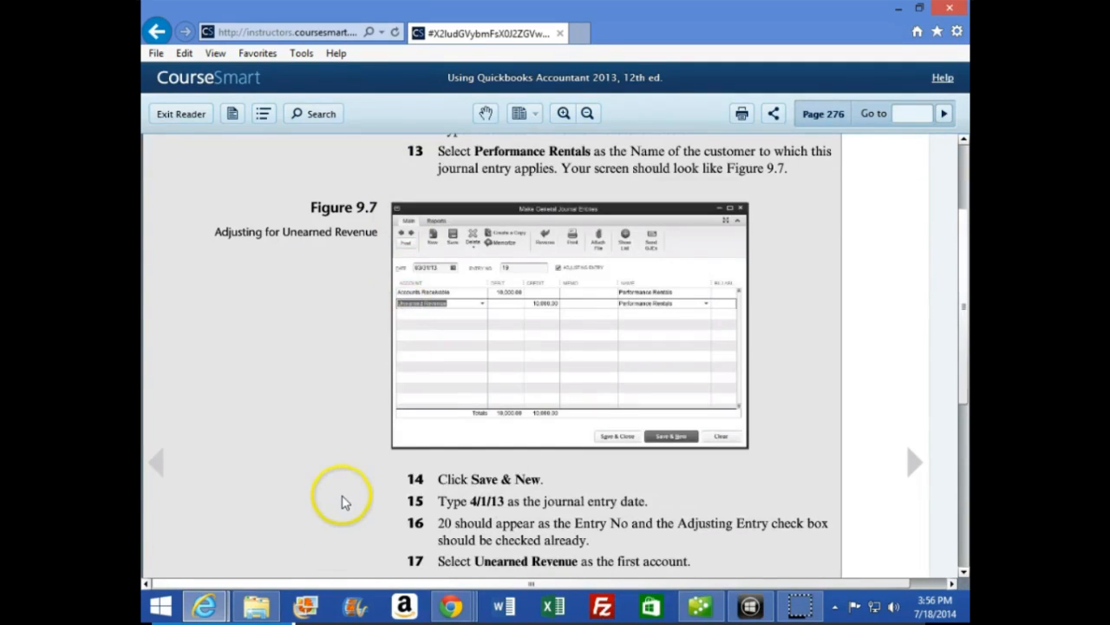
scroll(342, 501, down, 1)
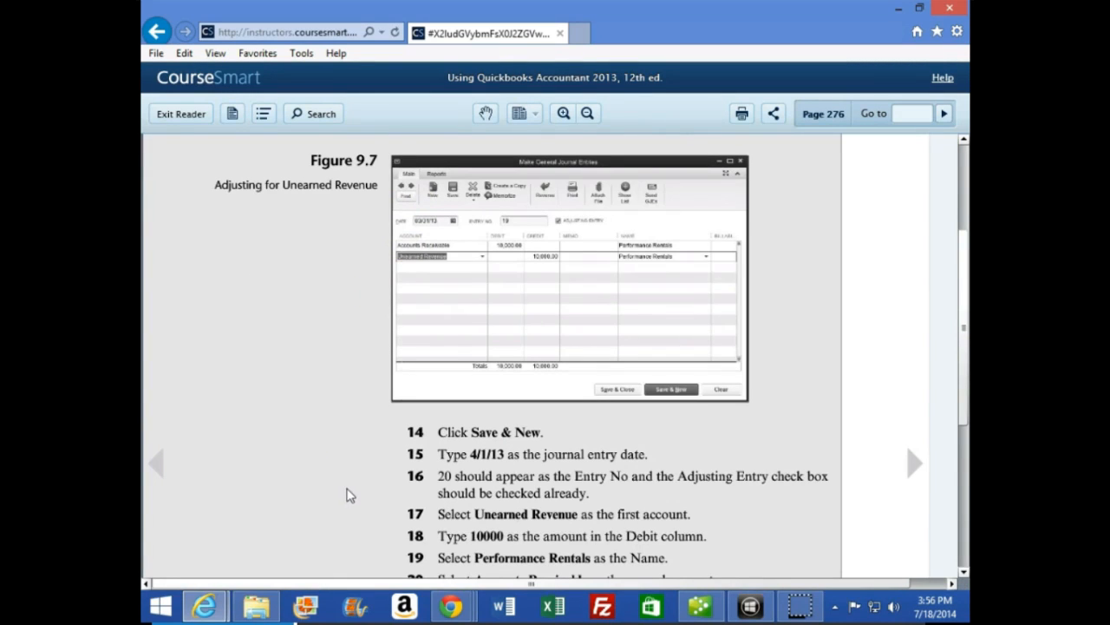
scroll(495, 523, up, 4)
scroll(490, 512, down, 5)
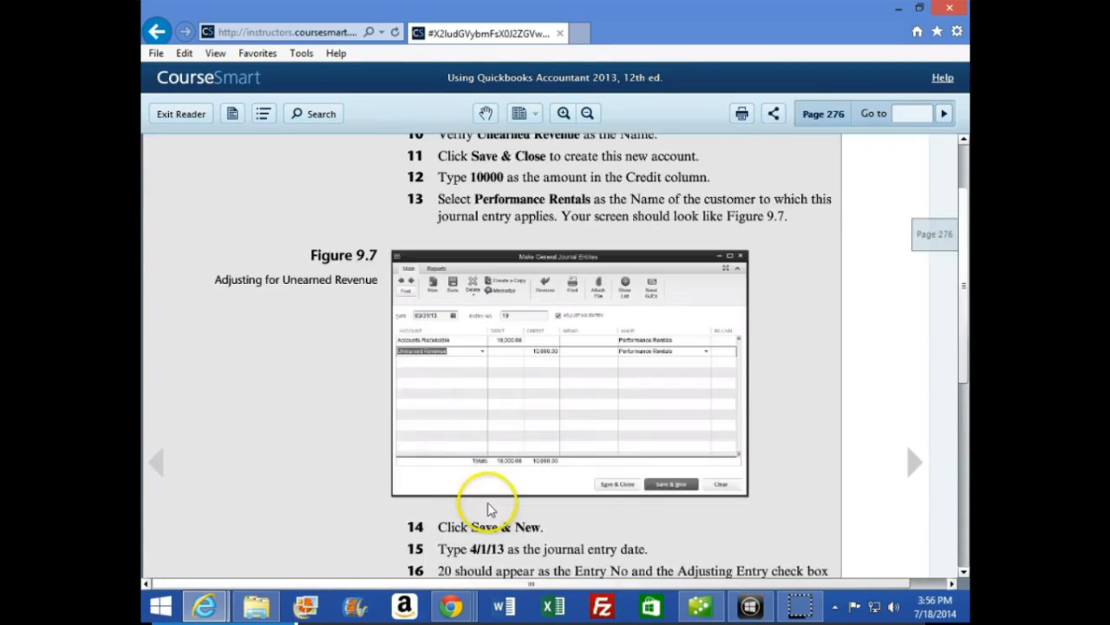
Back in QuickBooks, assign Performance Rentals as the name on the Unearned Revenue line and try to save the journal entry
click(701, 607)
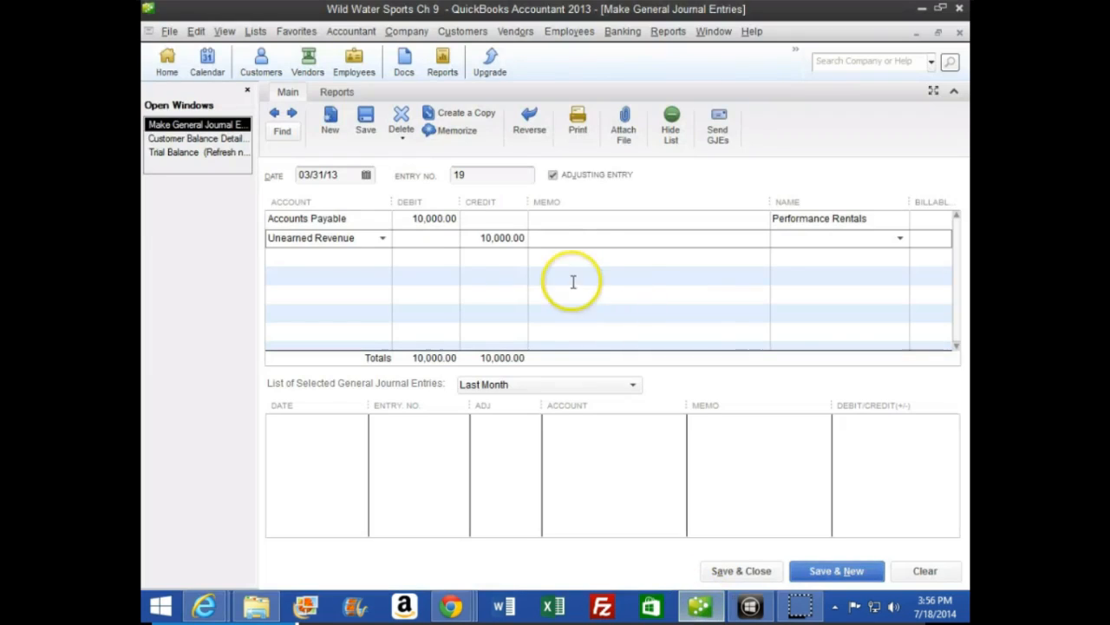
key(Tab)
key(Tab)
key(Tab)
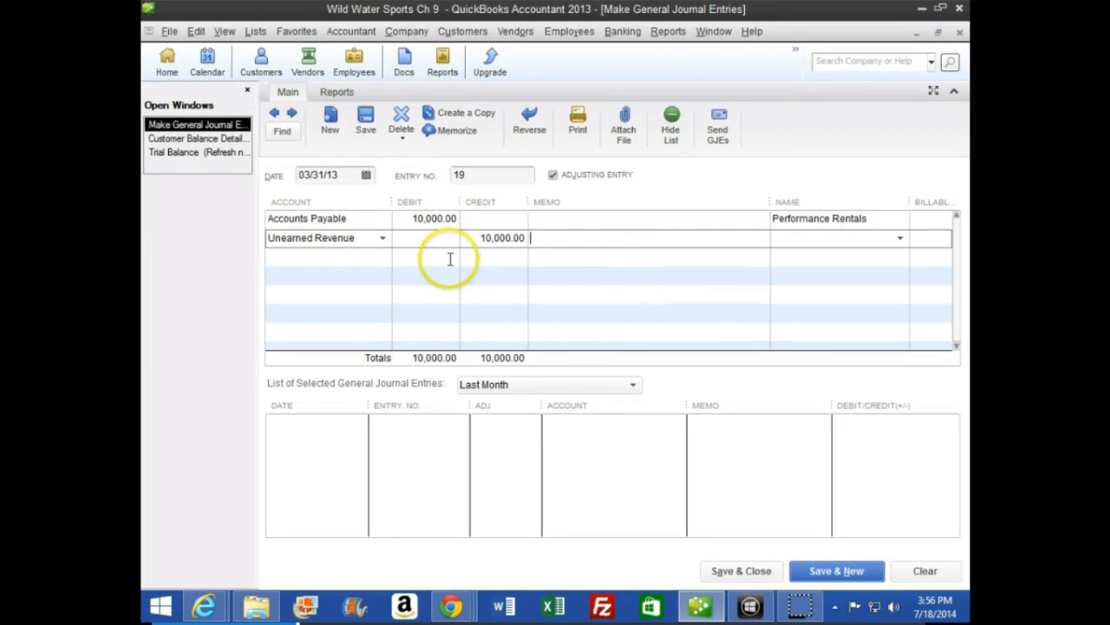
text(Per)
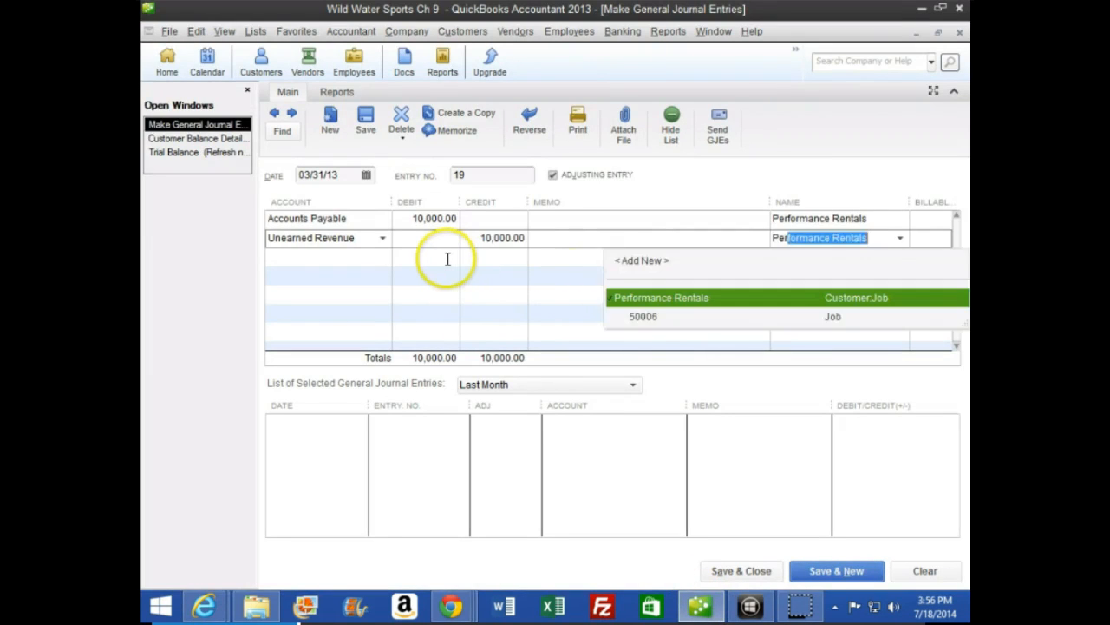
click(448, 258)
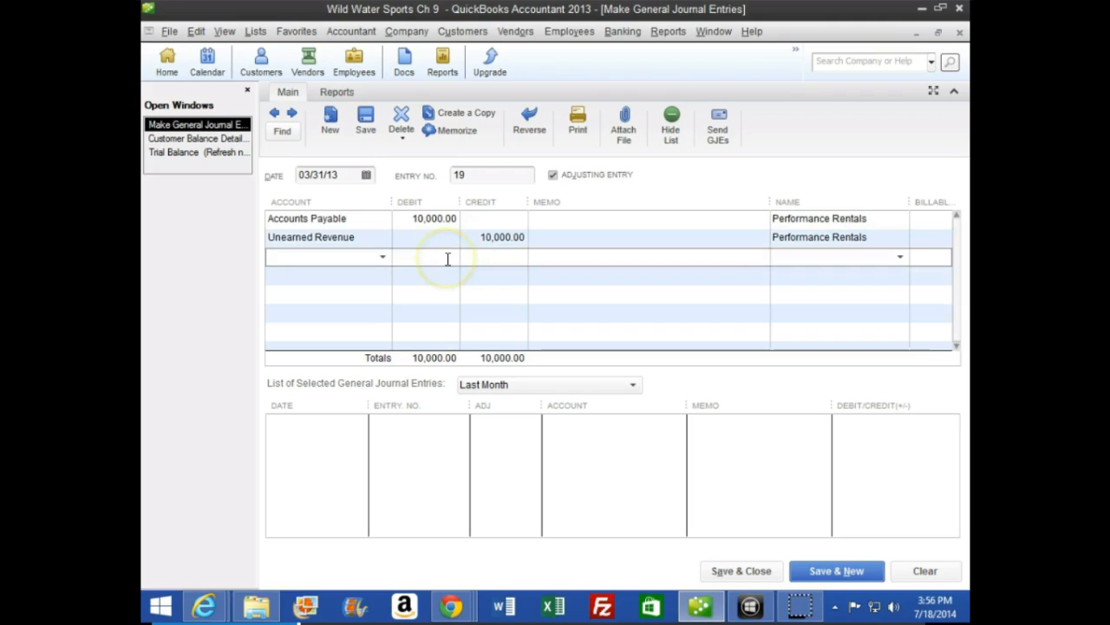
click(848, 570)
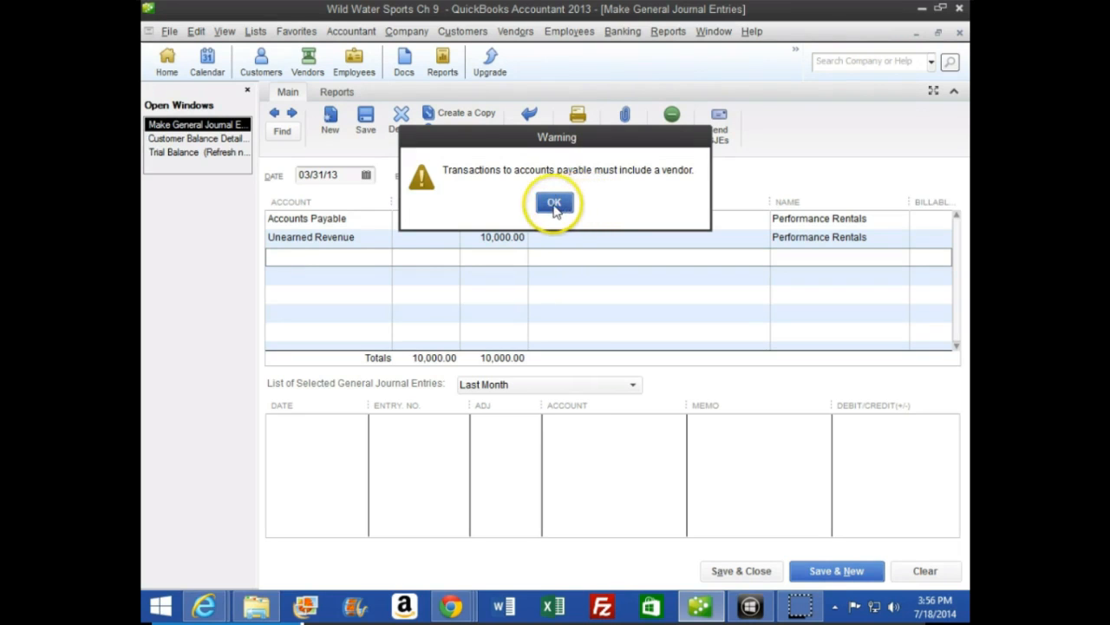
click(554, 204)
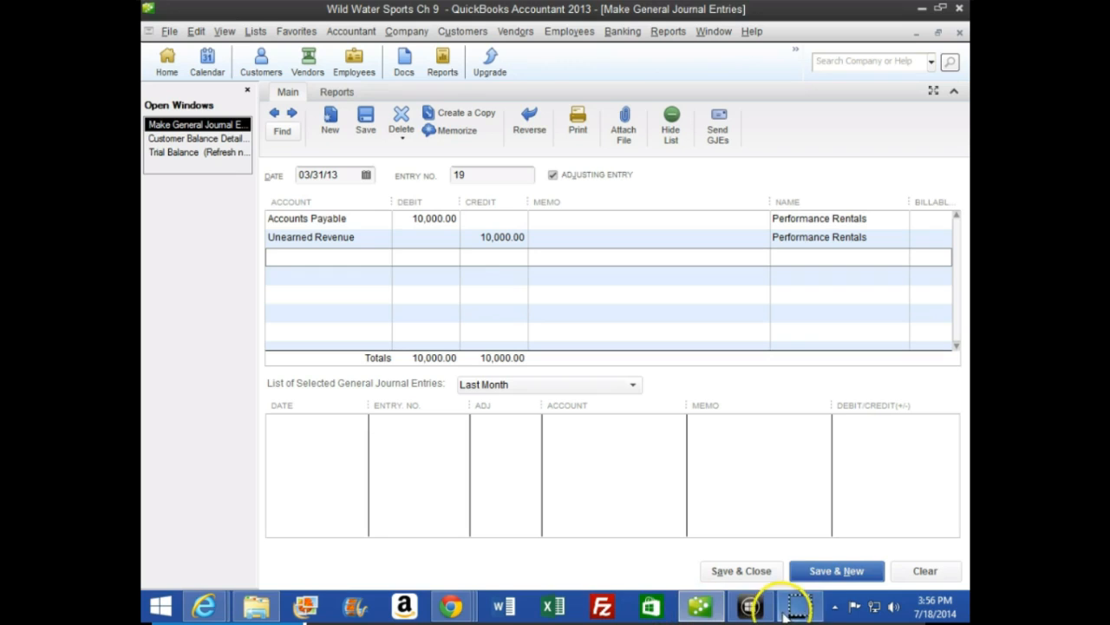
Change the first line's account to Accounts Receivable, then save the entry and start a new one
click(366, 218)
drag(369, 220, 237, 218)
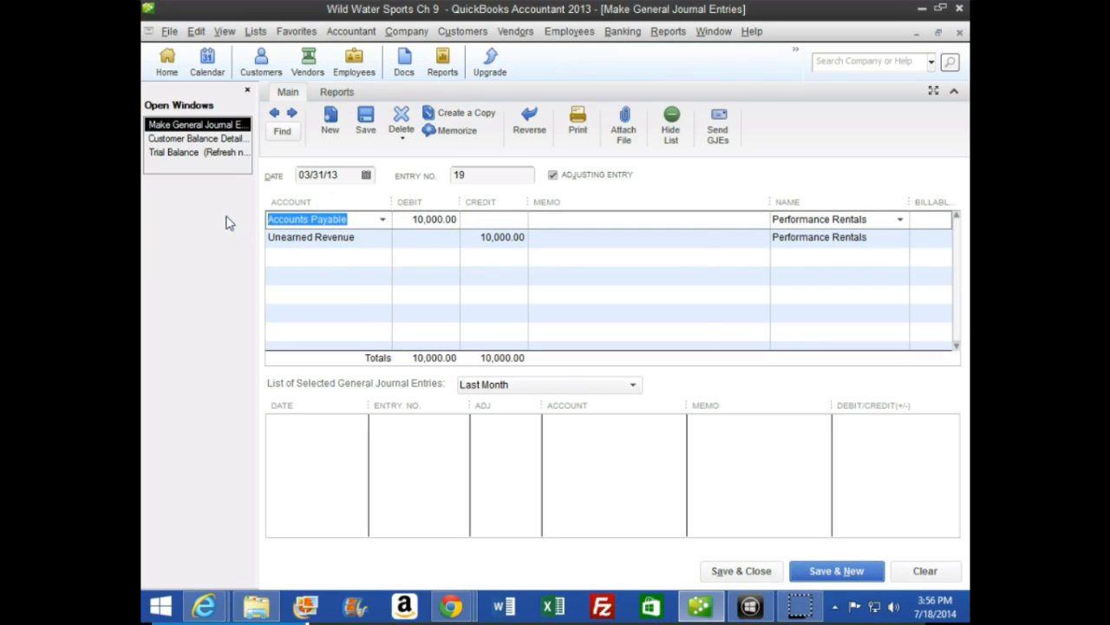
text(Acc)
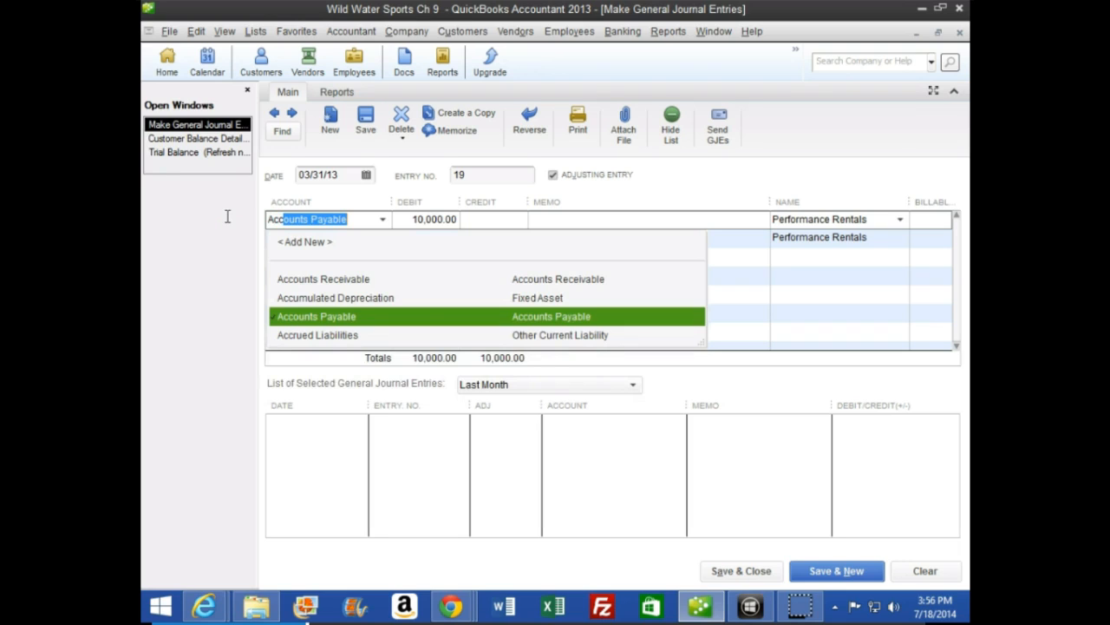
key(Up)
key(Up)
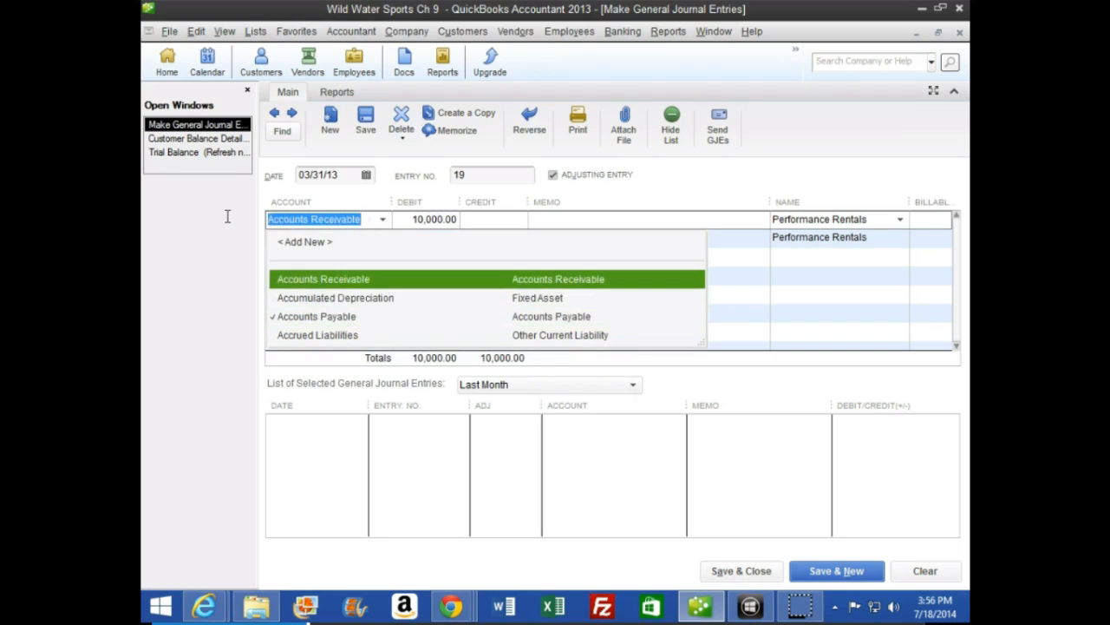
key(Tab)
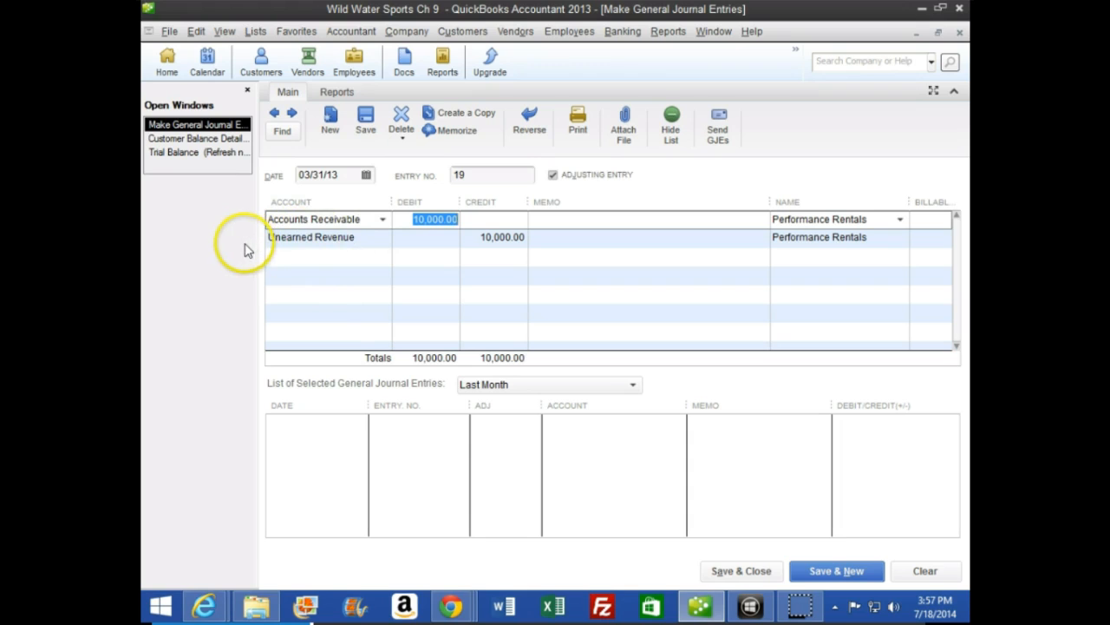
click(815, 580)
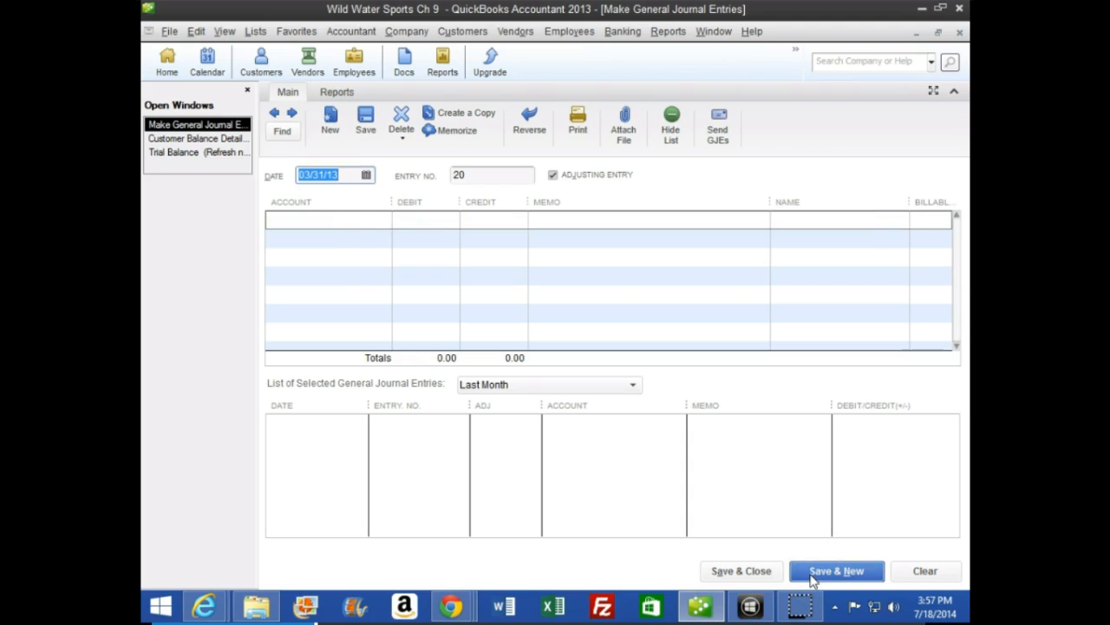
Switch to the CourseSmart textbook and read the page 276 instructions for the 4/1/13 reversing entry
click(200, 607)
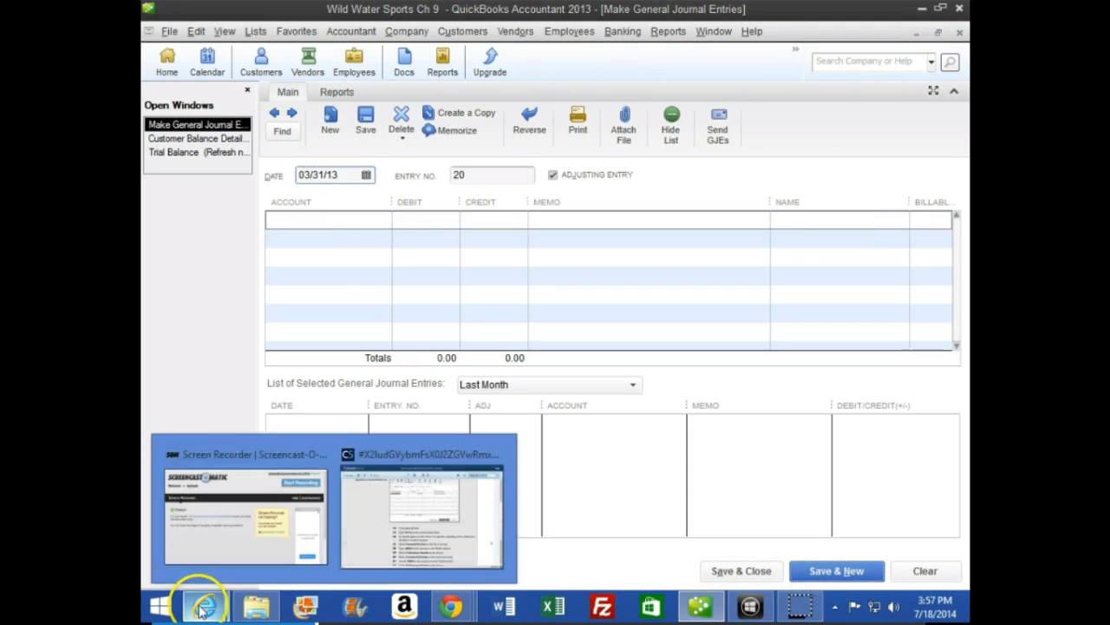
click(444, 512)
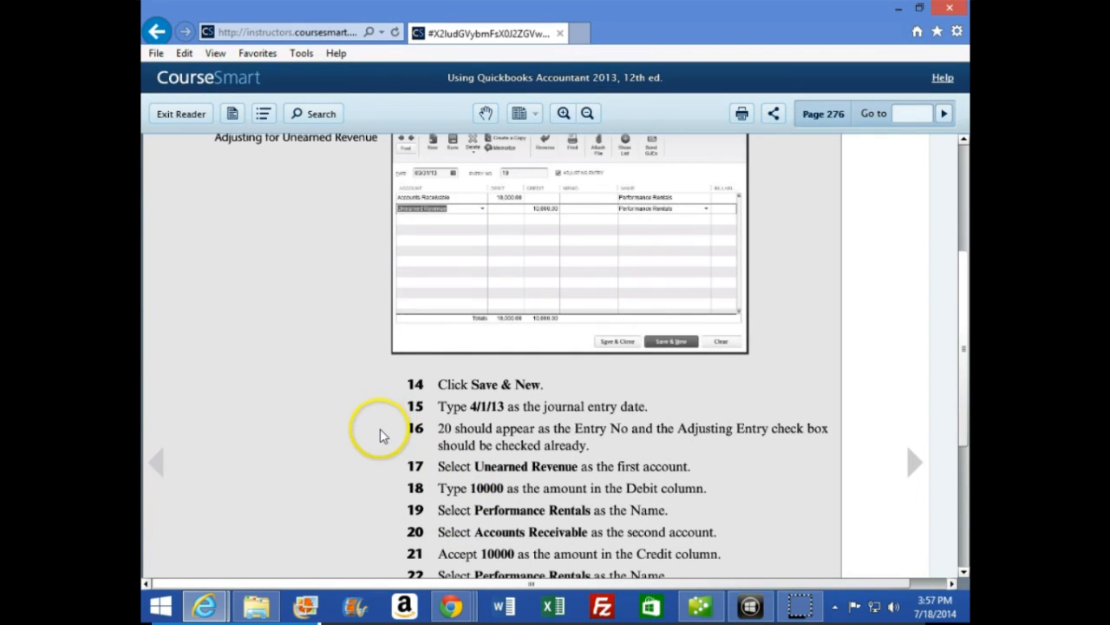
scroll(379, 433, down, 1)
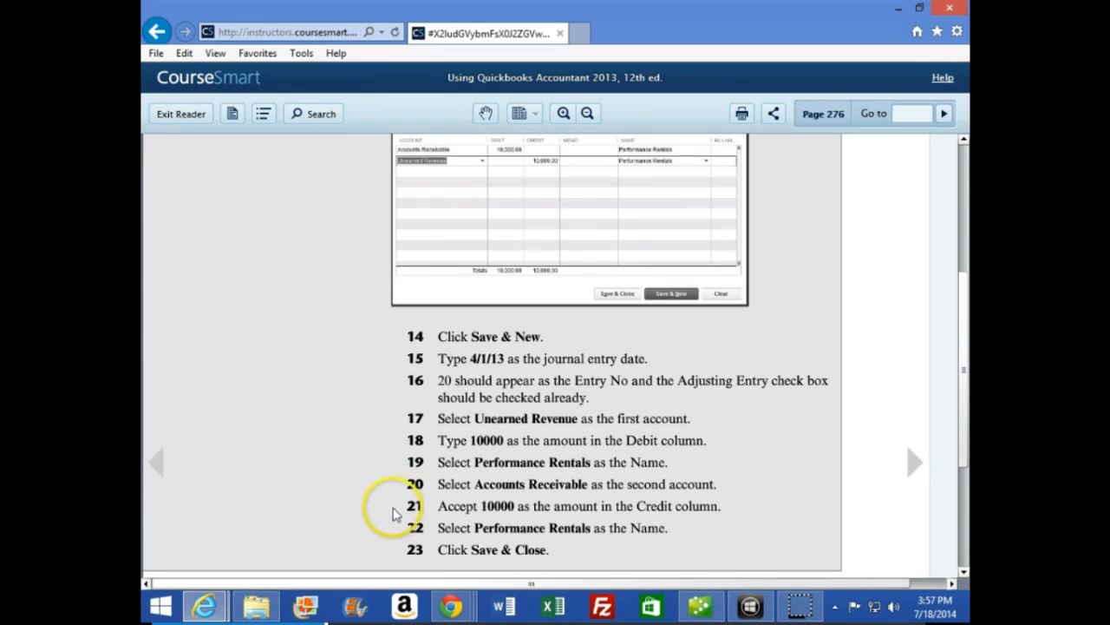
Back in QuickBooks, examine the Accounts Receivable transactions behind the Trial Balance amount, then close that detail report
click(704, 607)
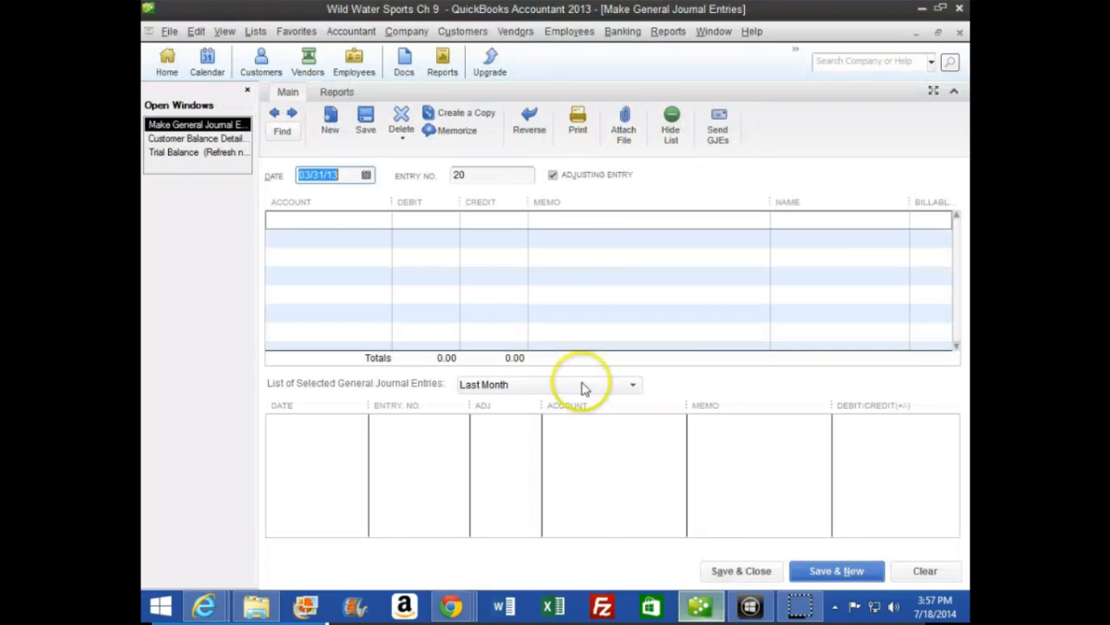
click(196, 153)
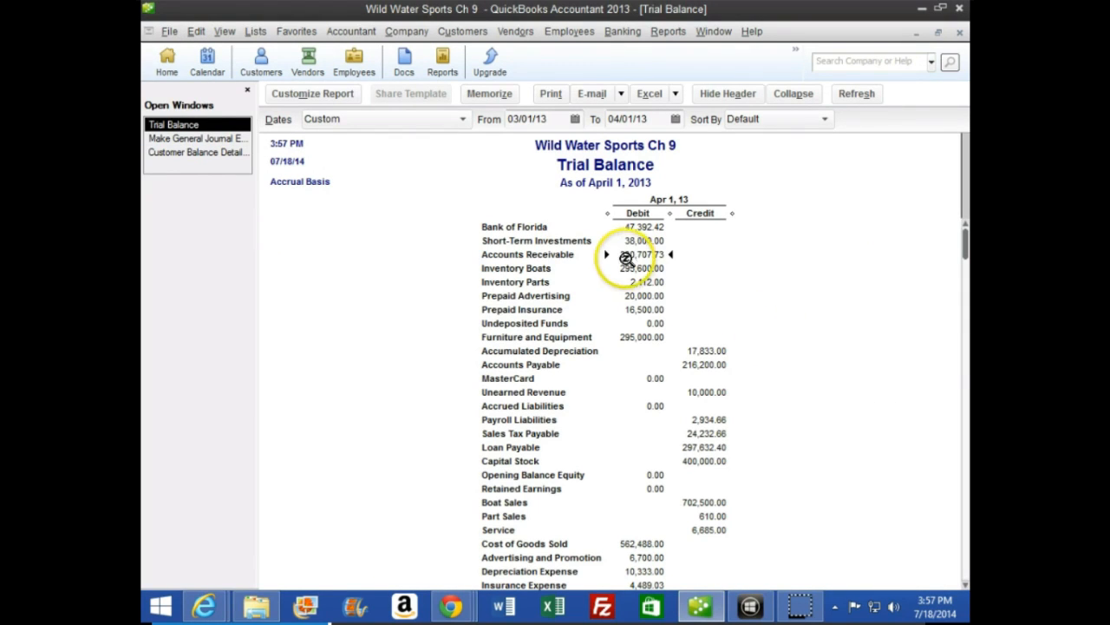
double_click(631, 255)
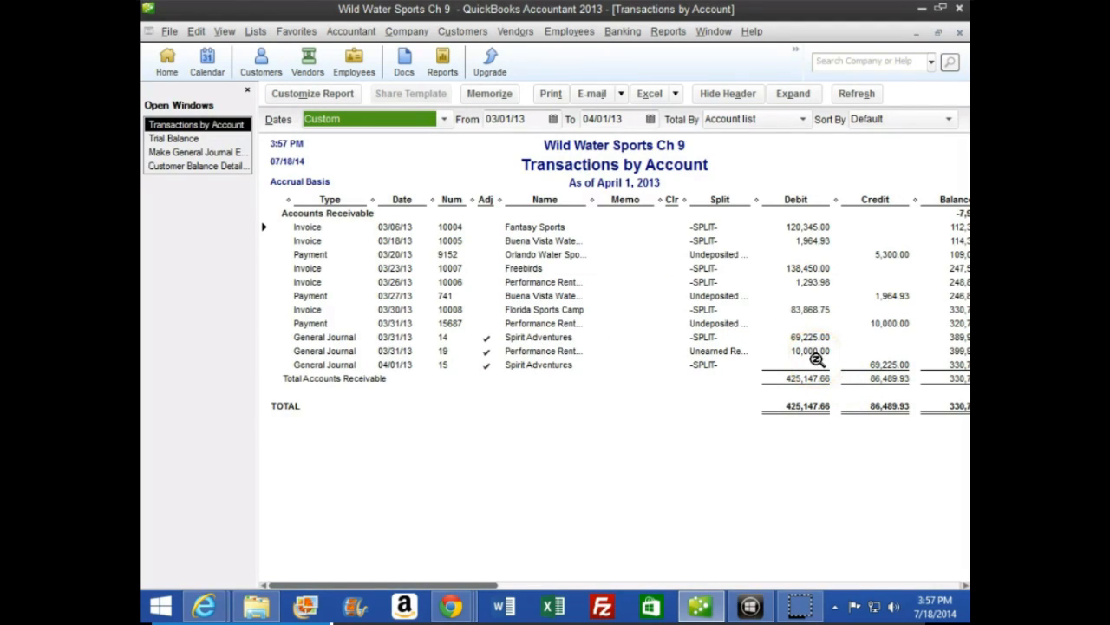
click(959, 31)
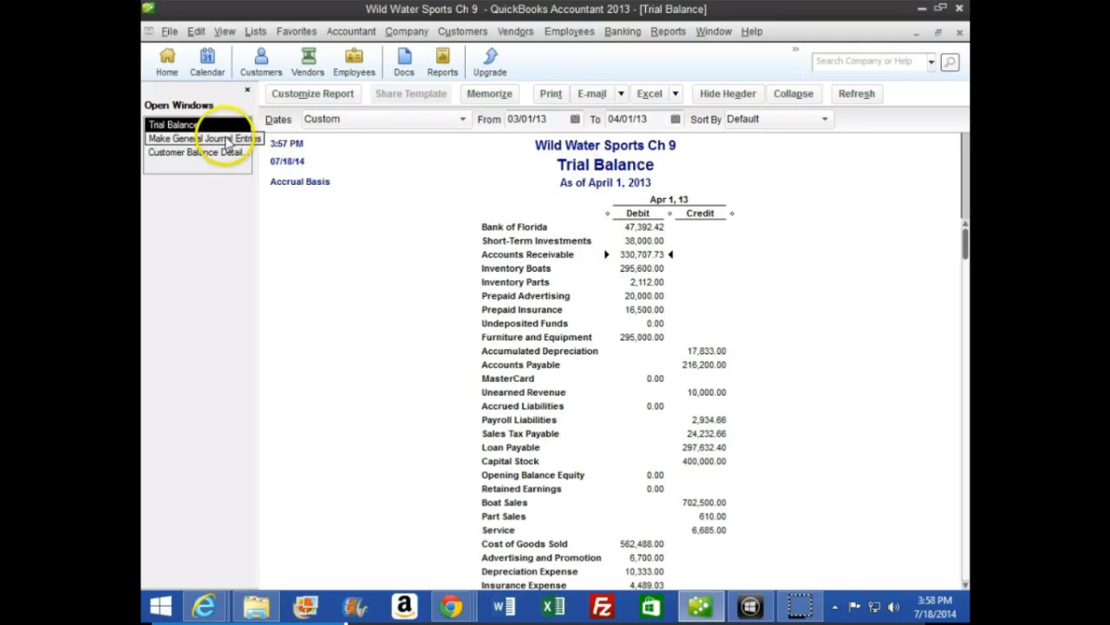
Return to the new general journal entry, date it 04/01/13, and choose Unearned Revenue as the first line's account
click(228, 139)
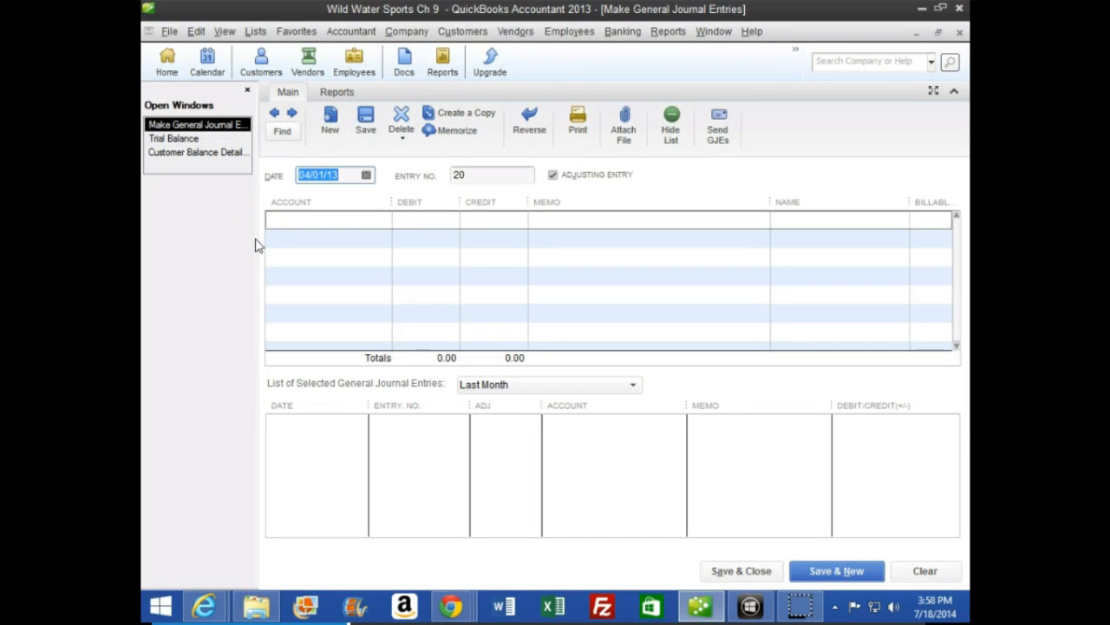
key(Tab)
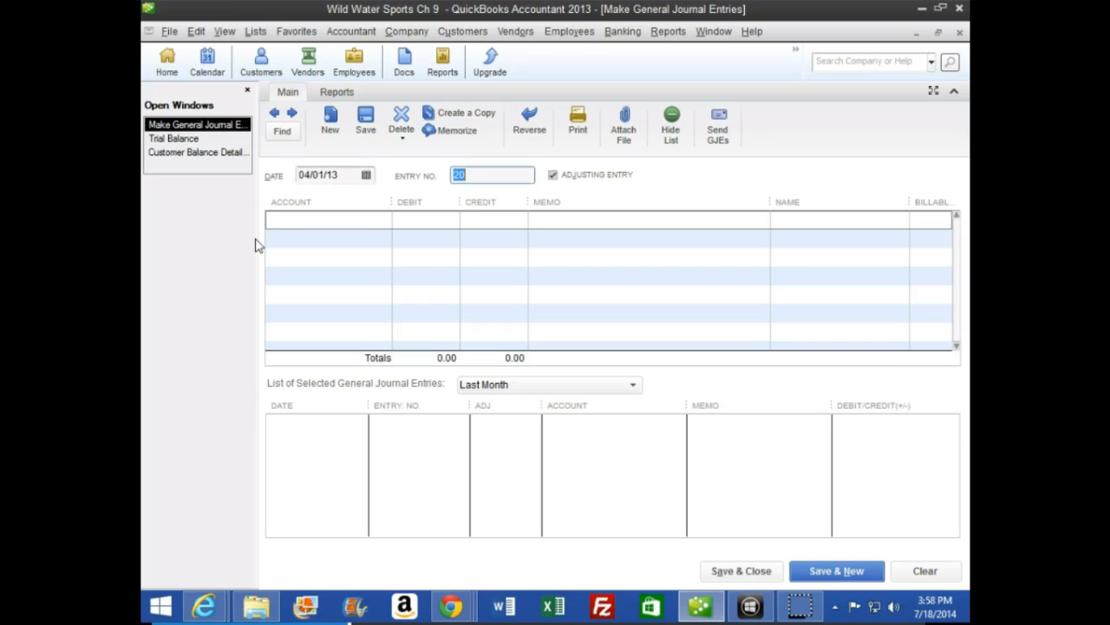
key(Tab)
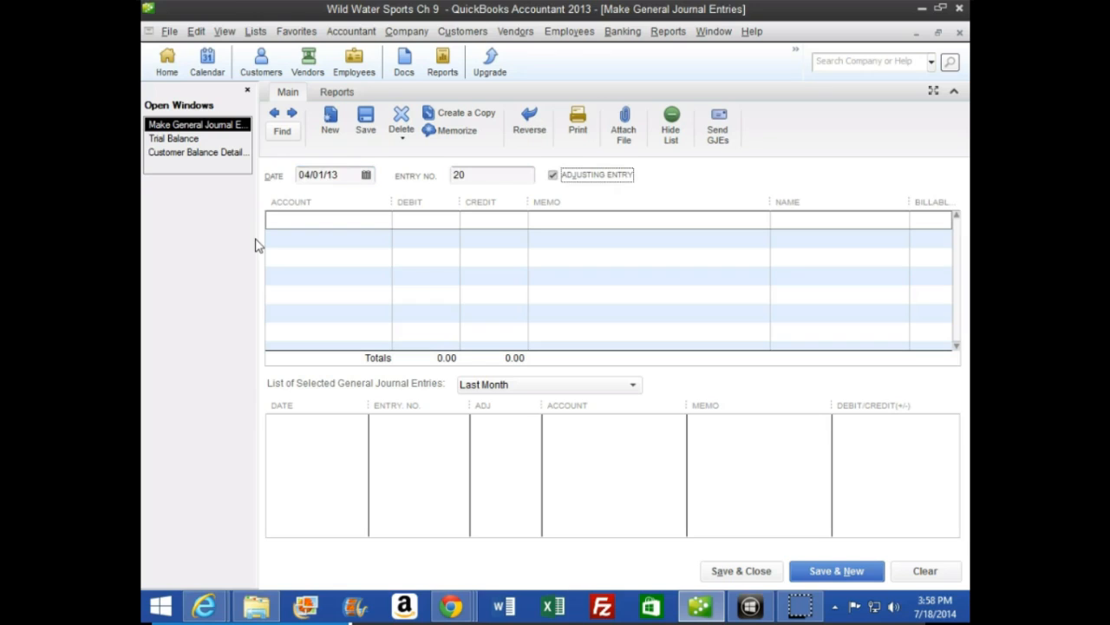
key(Tab)
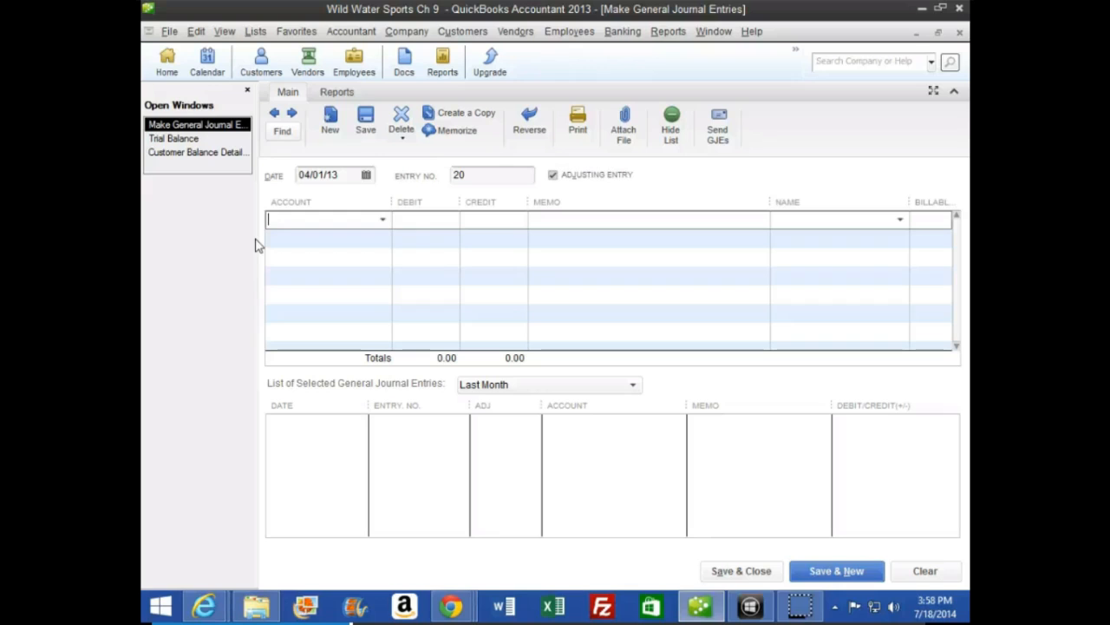
text(uner)
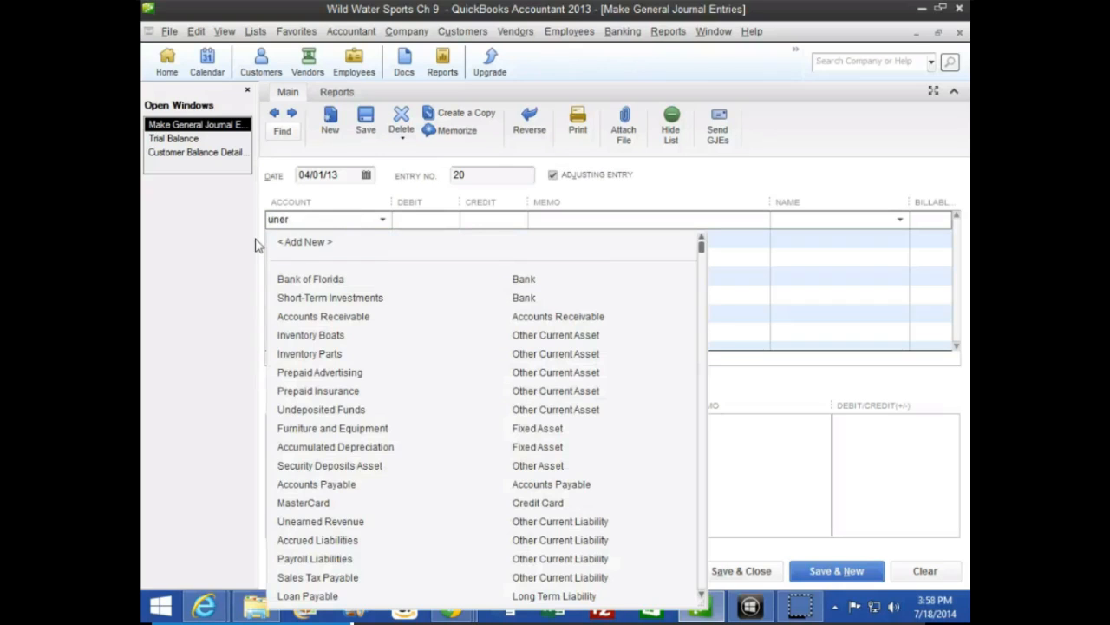
key(Tab)
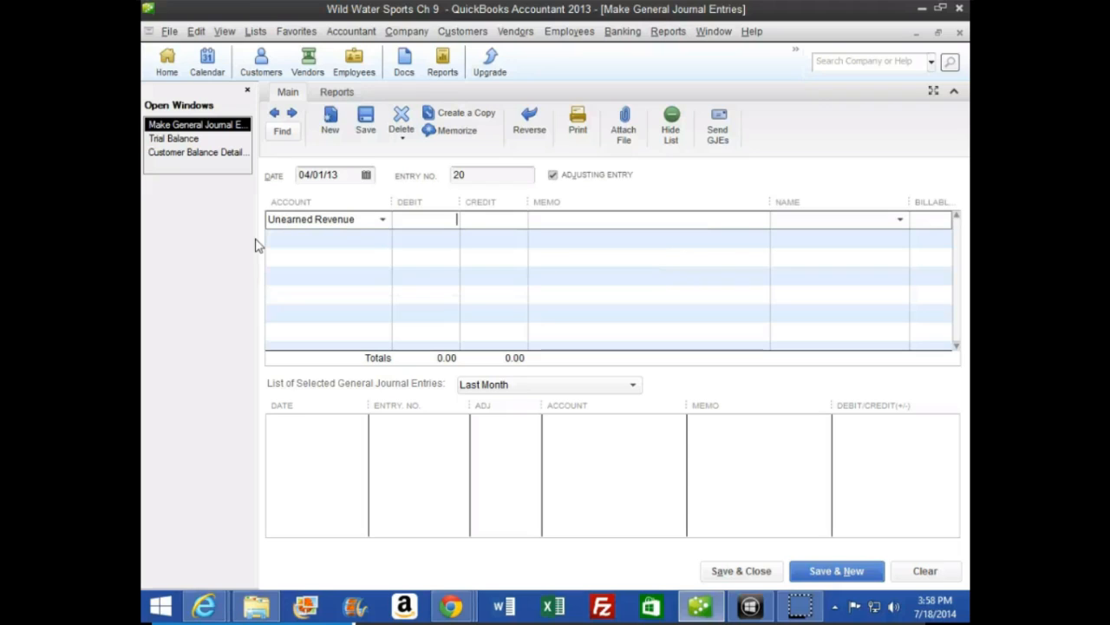
Enter a 10,000.00 debit on the Unearned Revenue line and assign it to the customer Performance Rentals
text(10000)
key(Tab)
key(Tab)
key(Tab)
key(Tab)
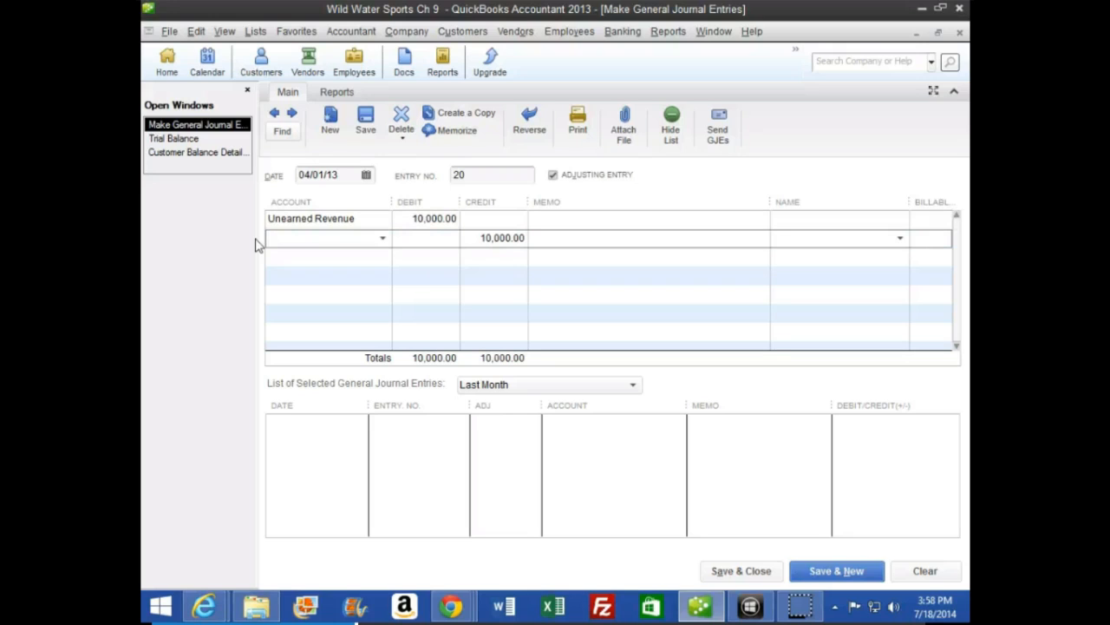
click(796, 218)
text(Performance Rentals)
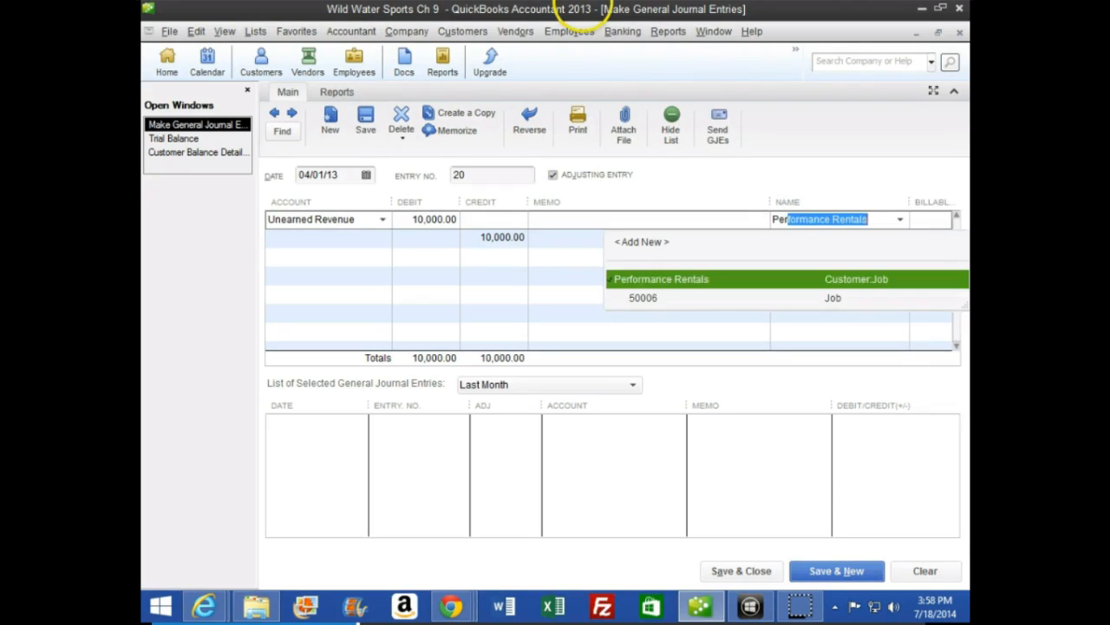
key(Tab)
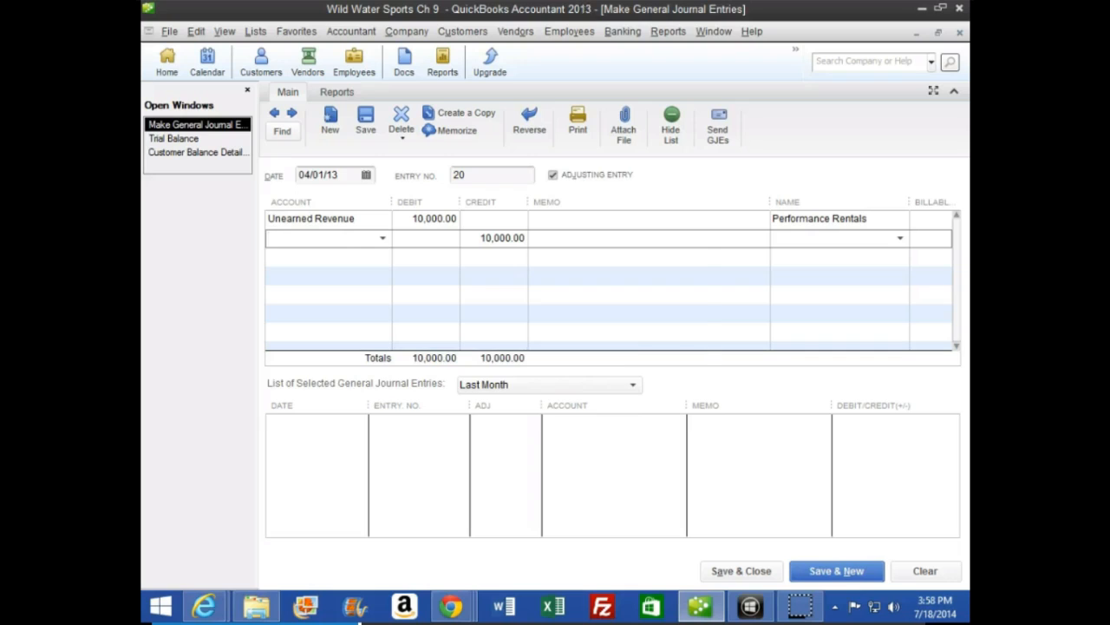
Complete the 10,000.00 credit line with the Accounts Receivable account and the customer Performance Rentals, then save and close the journal entry
text(Acc)
key(Up)
key(Up)
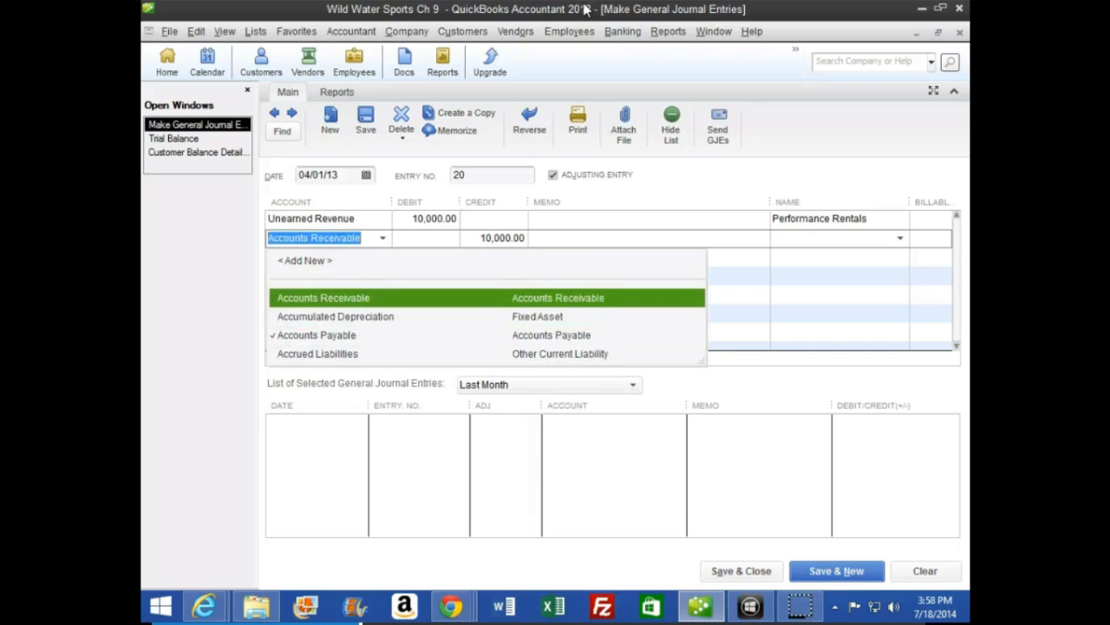
key(Tab)
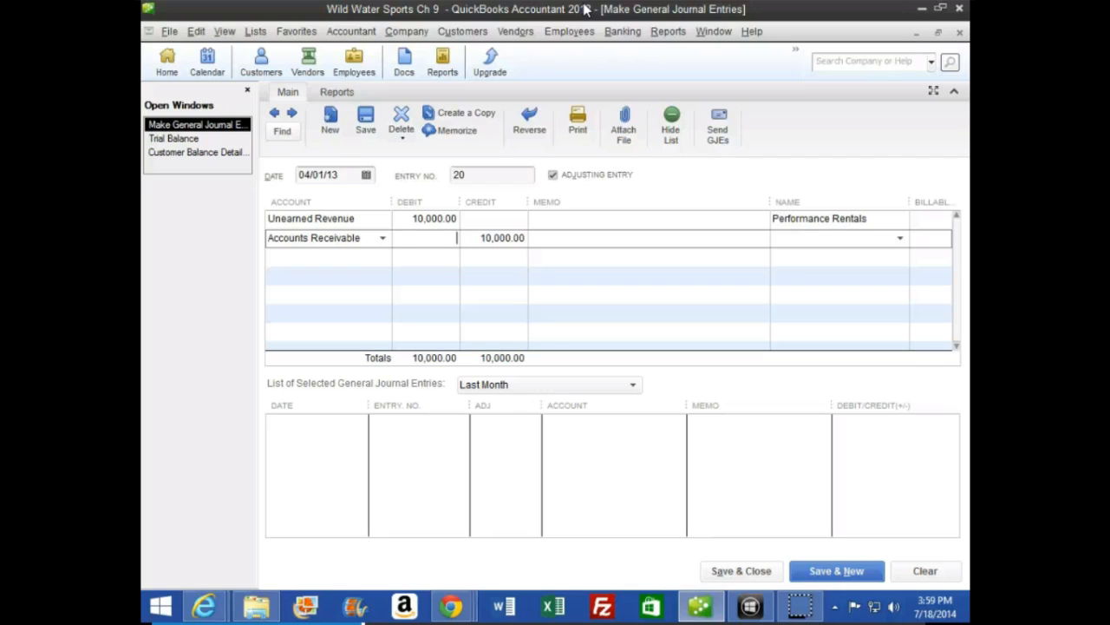
key(Tab)
key(Tab)
key(Tab)
text(Per)
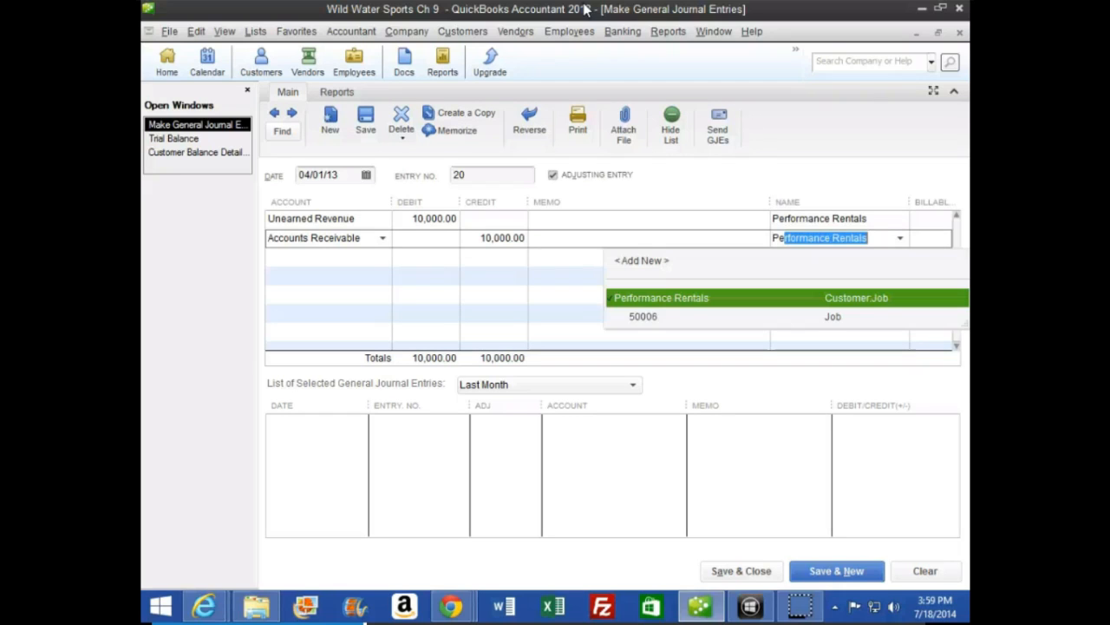
key(Tab)
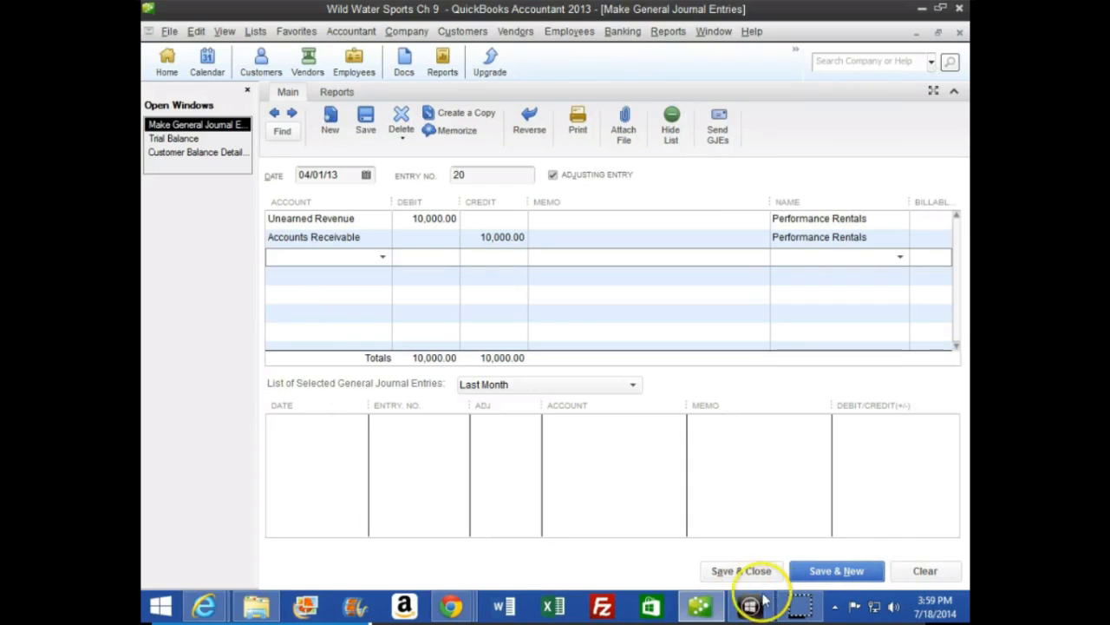
click(755, 569)
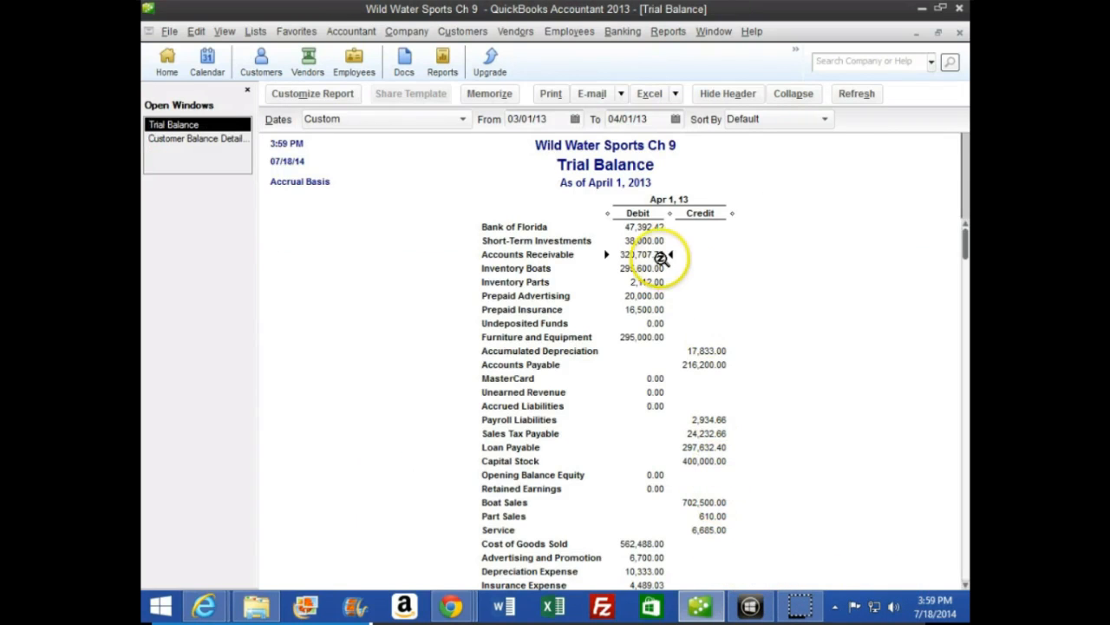
Examine the Accounts Receivable transactions behind the Trial Balance amount with the Split column hidden, then close the detail report without memorizing it
double_click(647, 253)
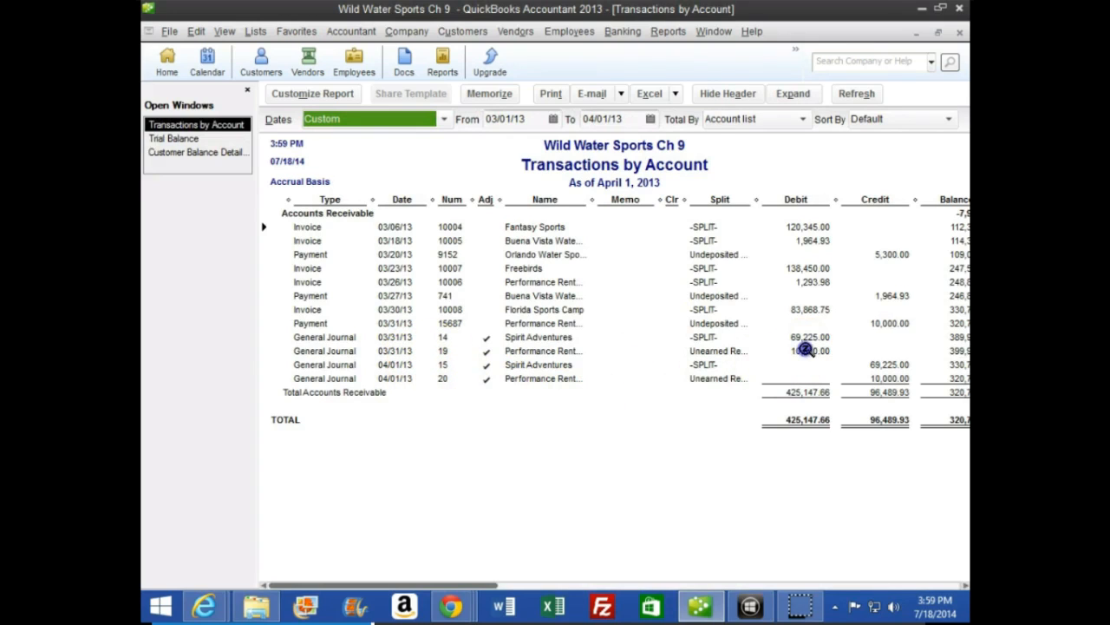
click(805, 347)
click(797, 356)
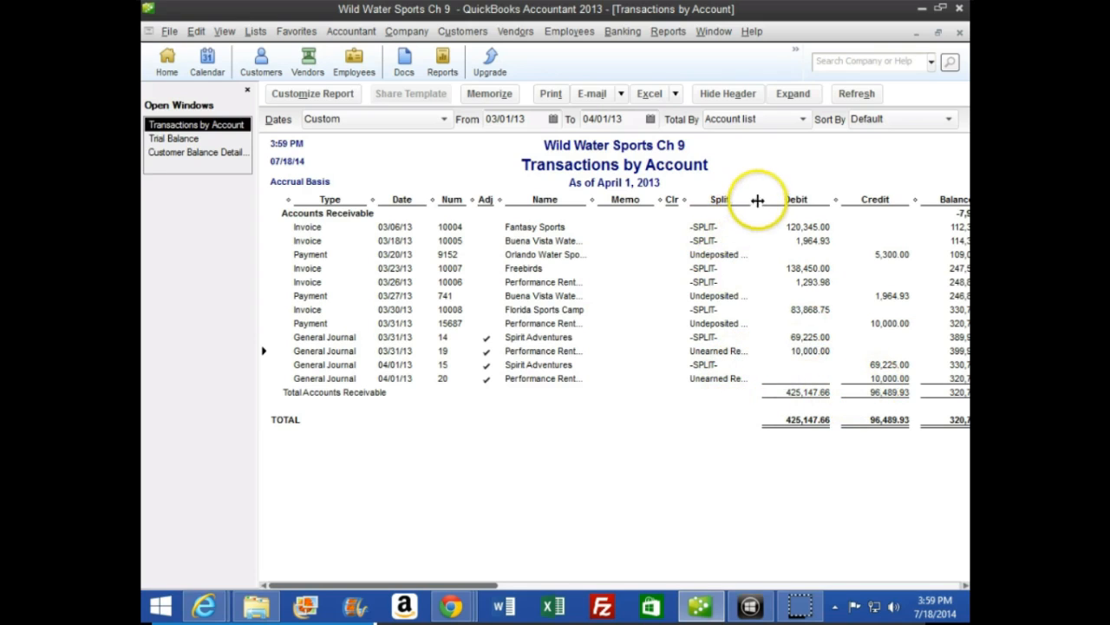
drag(695, 206, 685, 208)
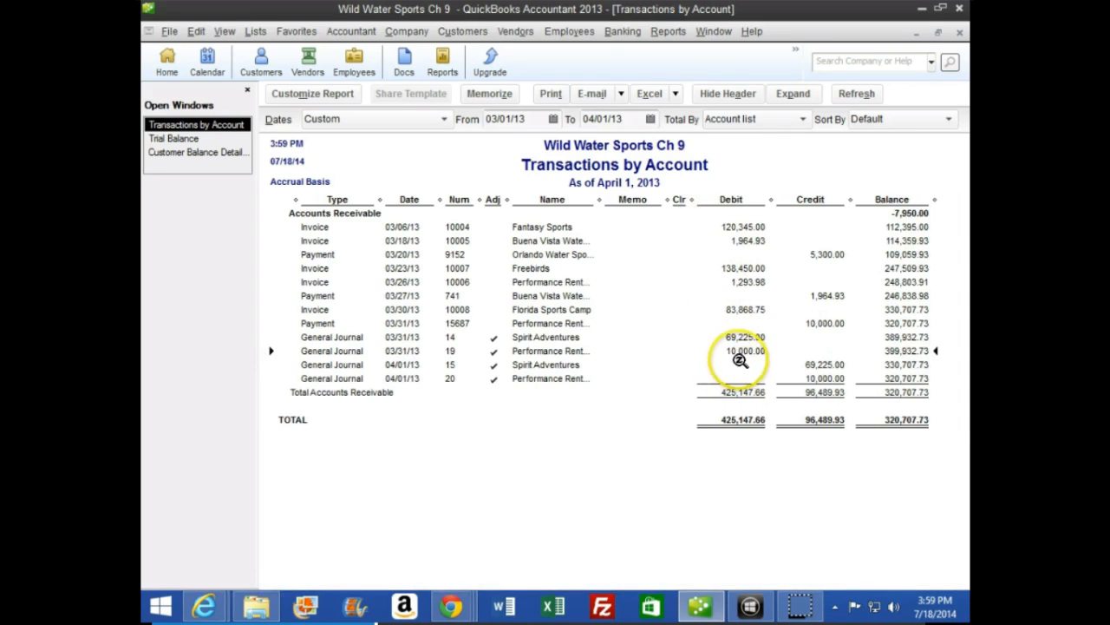
click(960, 33)
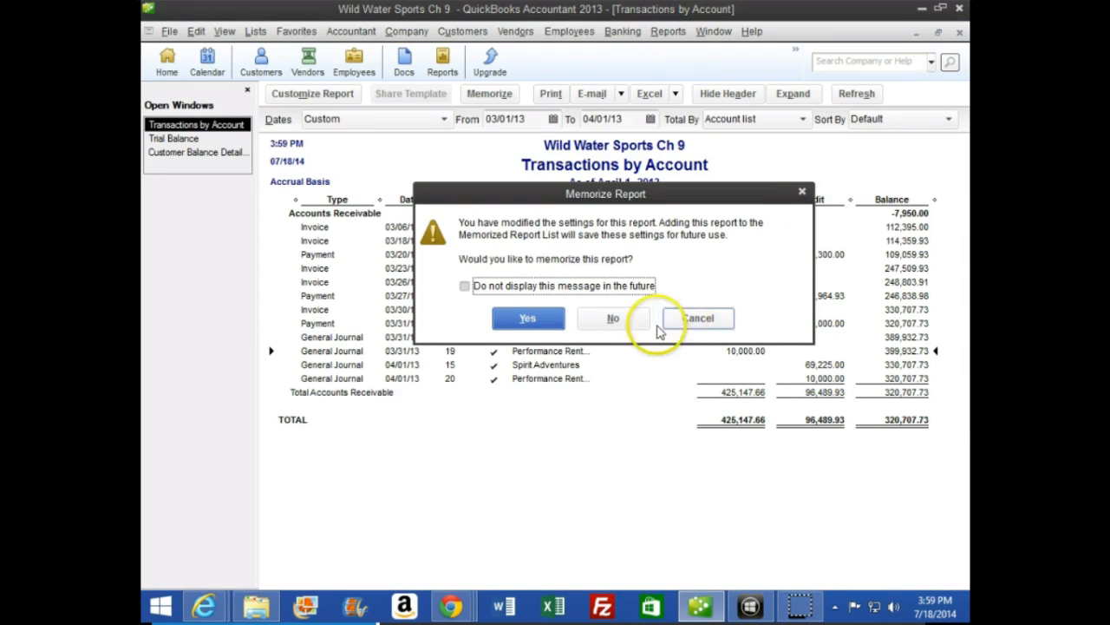
click(613, 319)
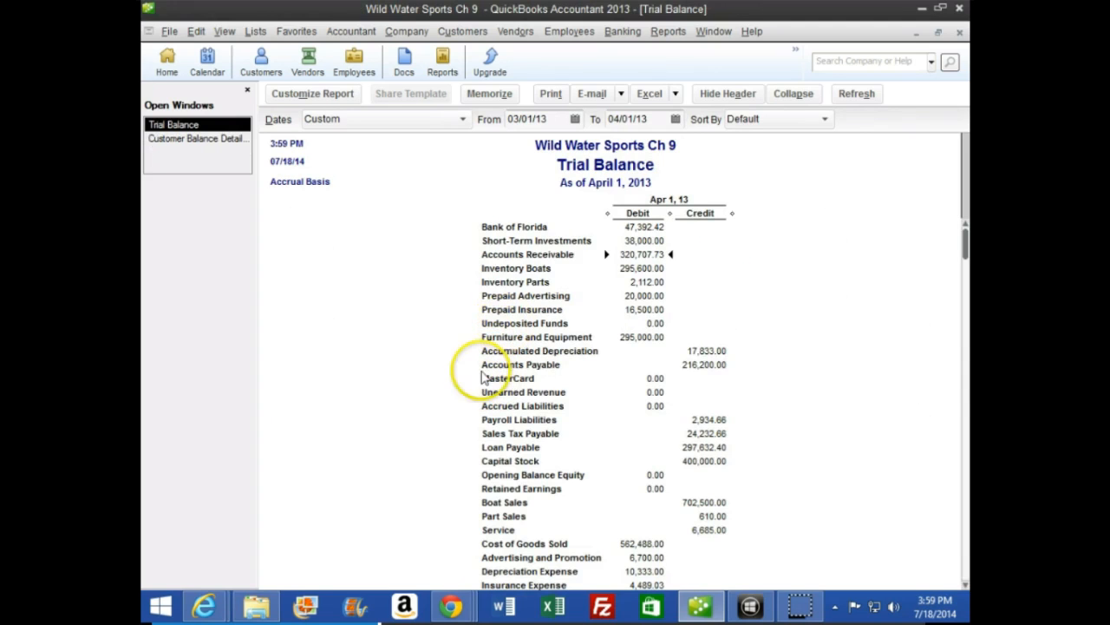
Switch to the CourseSmart textbook and read the page 277 instructions and Figure 9.8 for printing the March 31 and April 1 journal
mouse_move(203, 606)
click(424, 531)
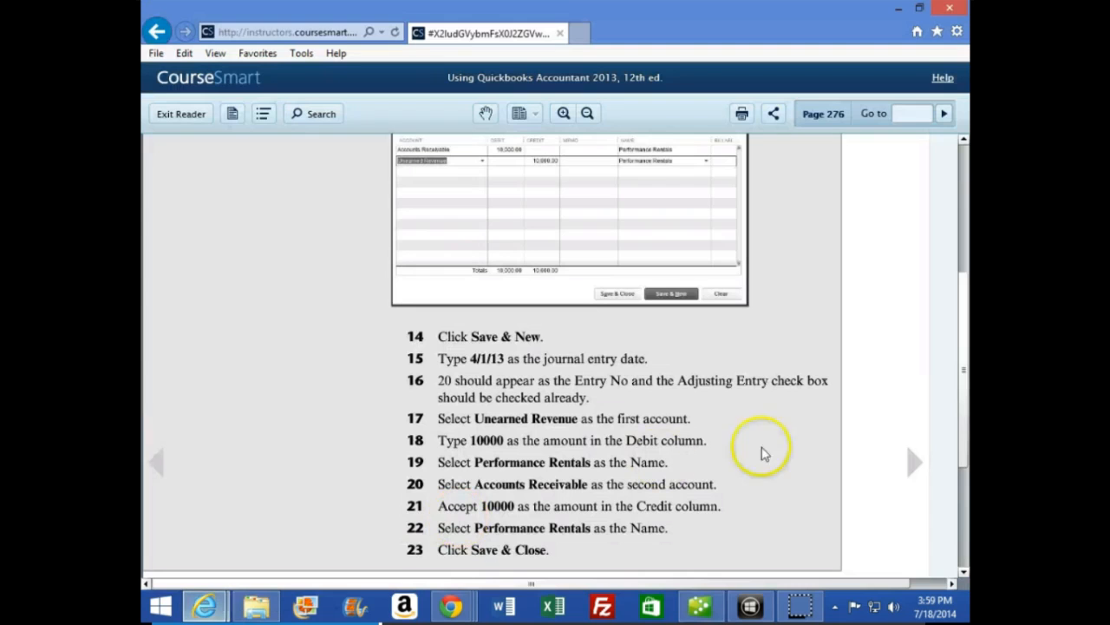
click(922, 476)
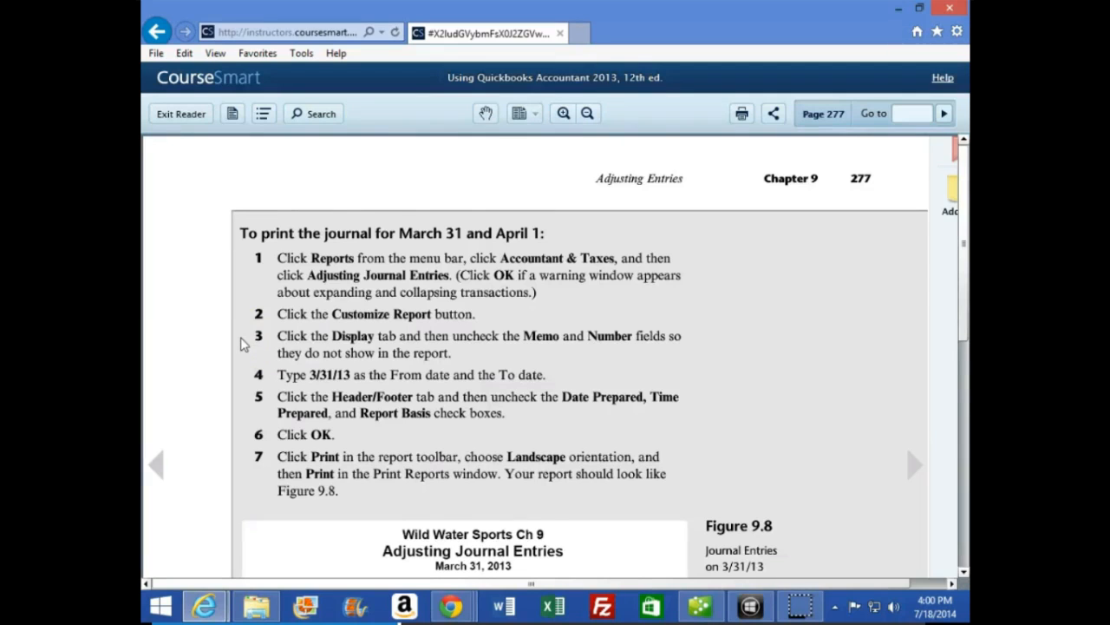
scroll(243, 344, down, 1)
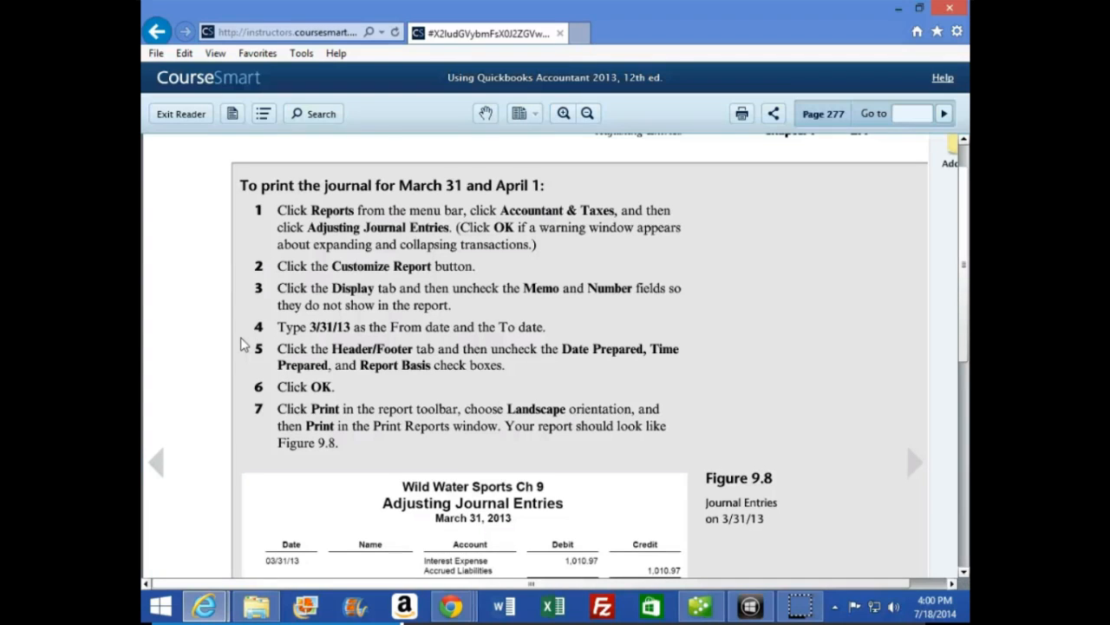
scroll(244, 345, down, 1)
click(243, 318)
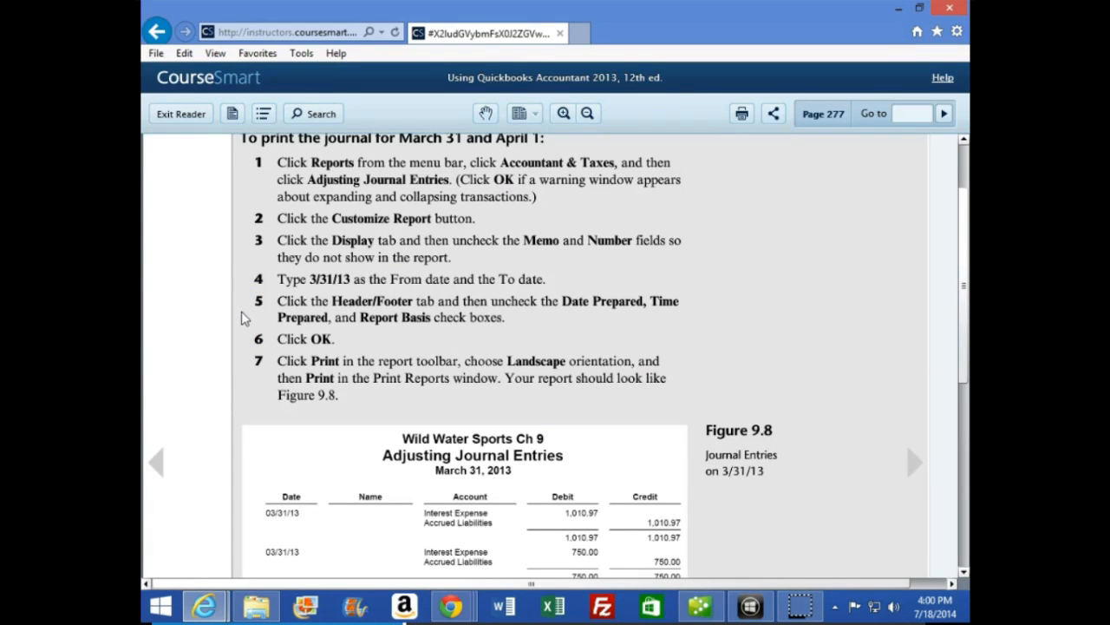
scroll(239, 314, down, 1)
click(231, 304)
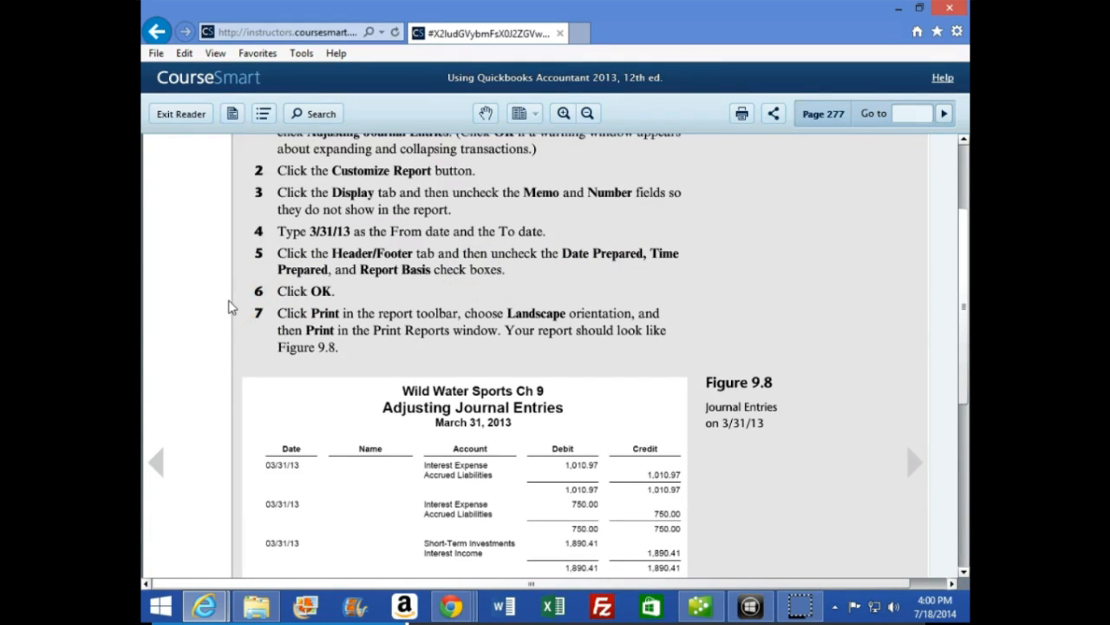
scroll(231, 306, down, 1)
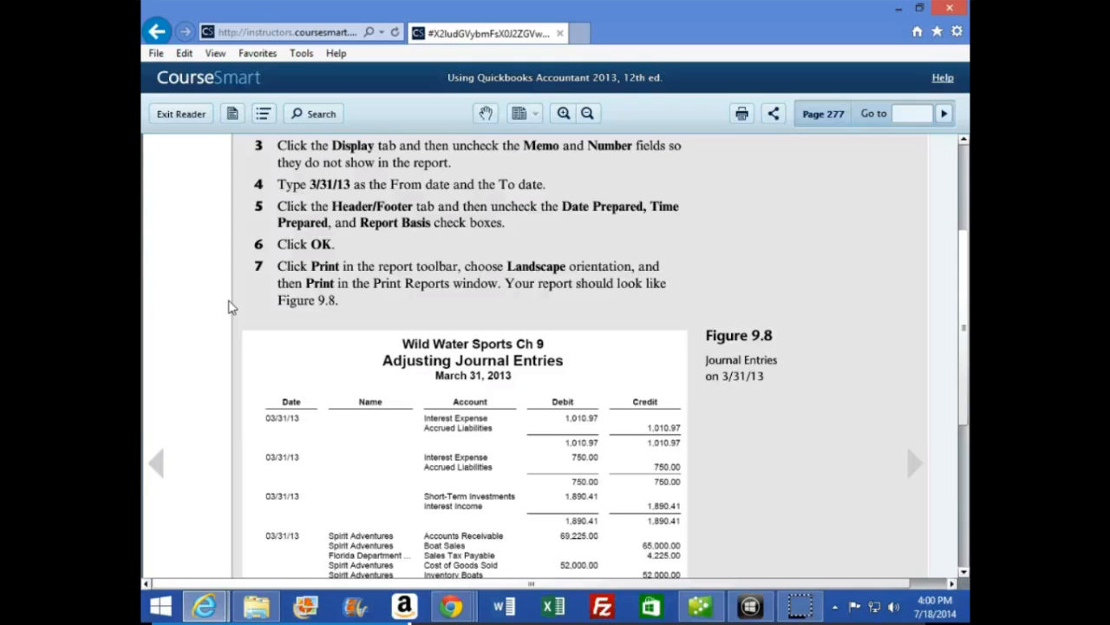
scroll(229, 306, down, 2)
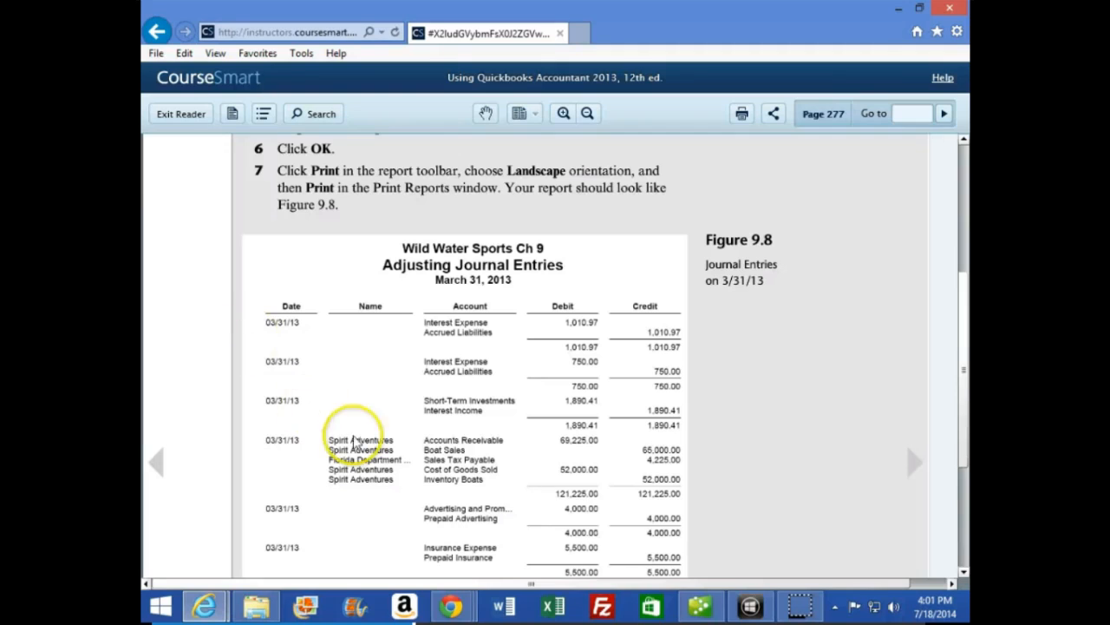
Return to QuickBooks, run the Adjusting Journal Entries report from the Accountant & Taxes reports, and maximize its window
click(701, 609)
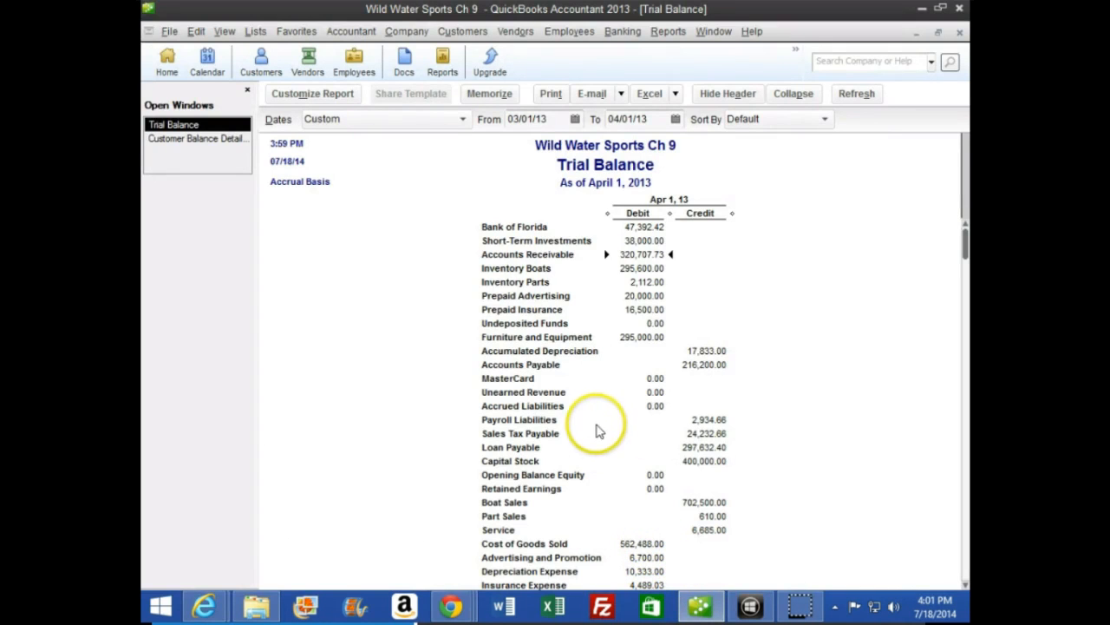
click(444, 62)
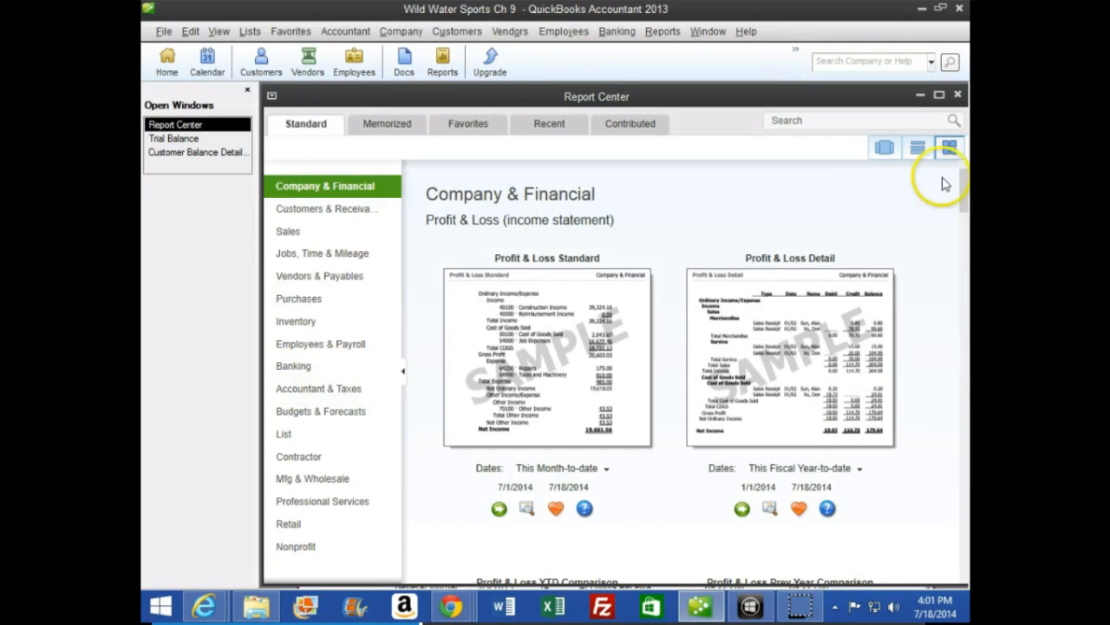
click(918, 150)
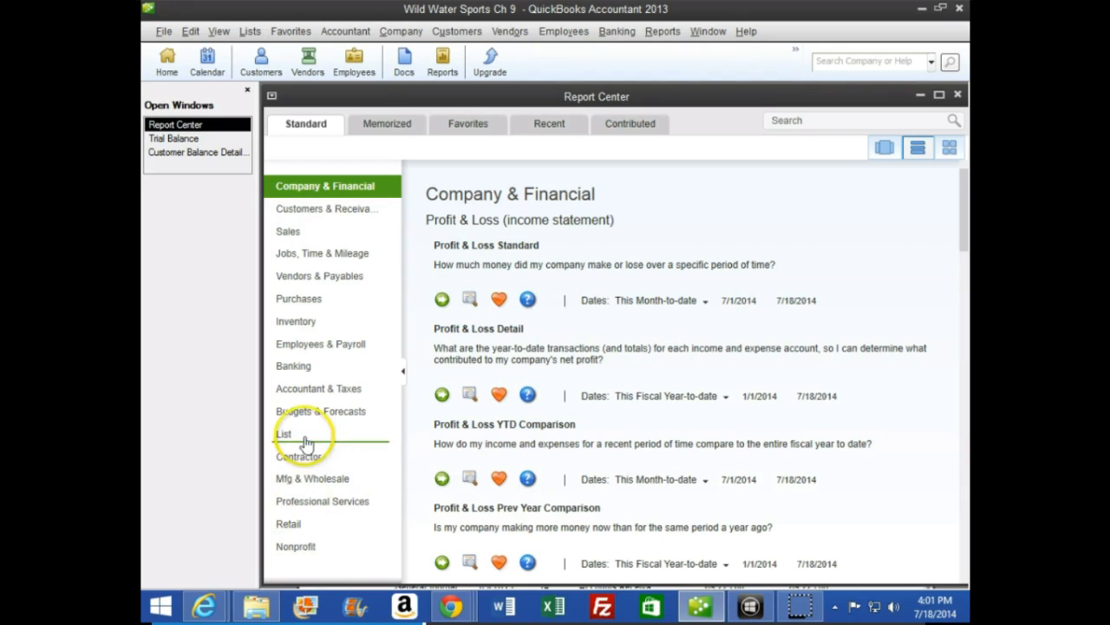
click(304, 397)
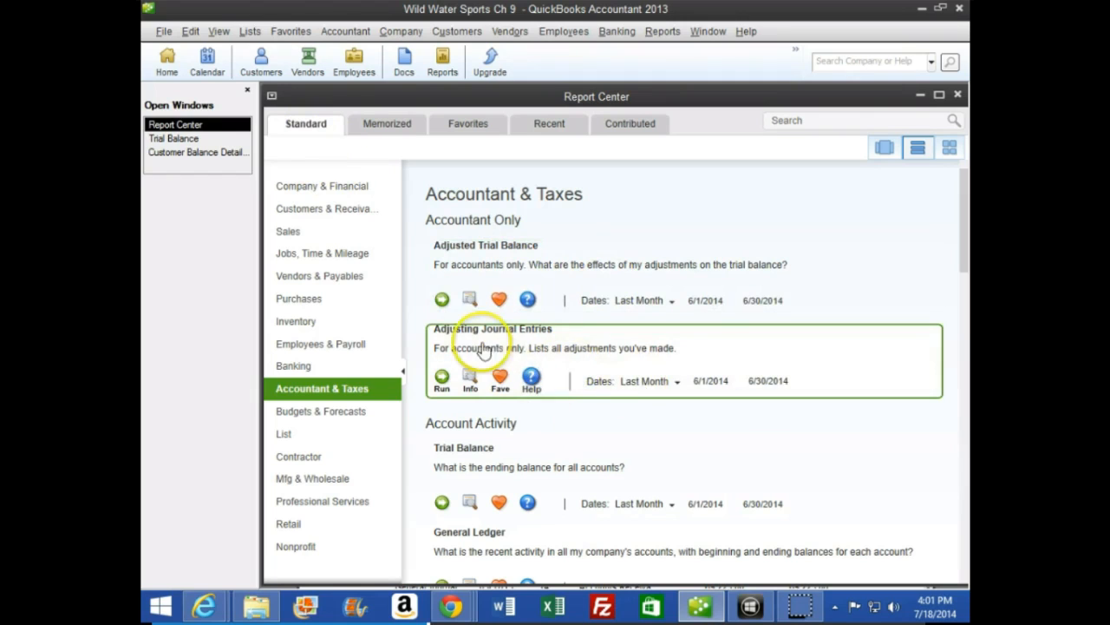
click(442, 380)
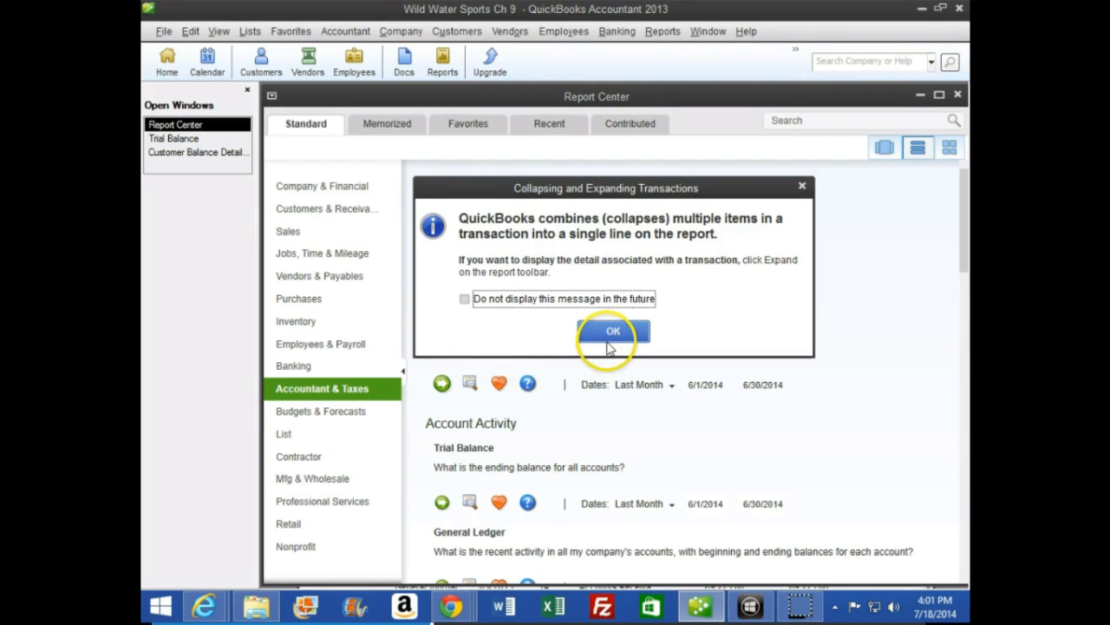
click(611, 339)
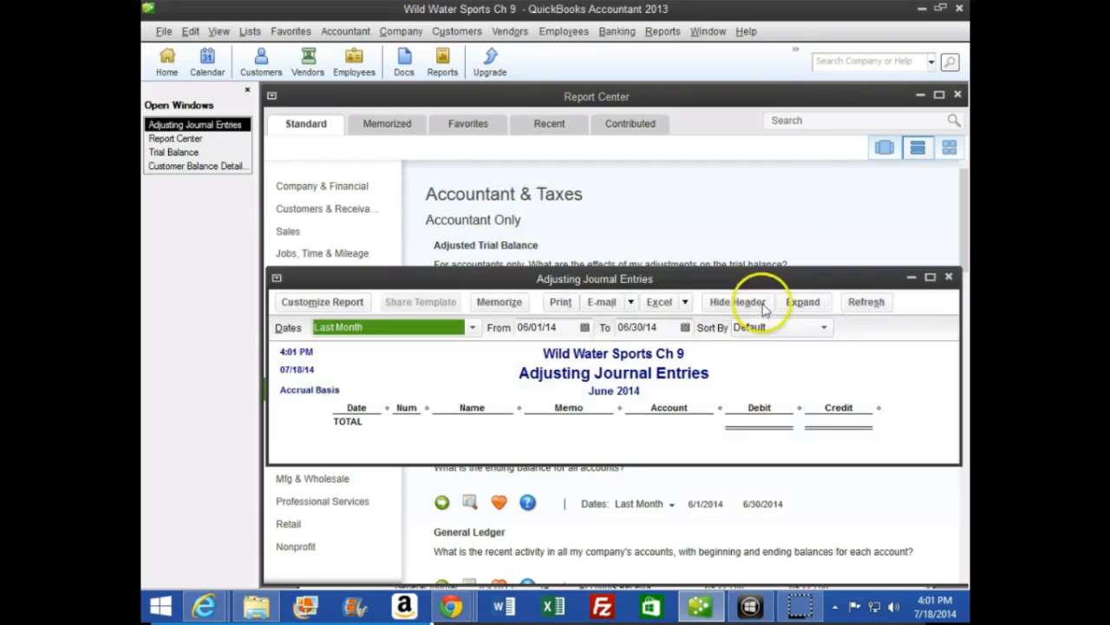
click(931, 278)
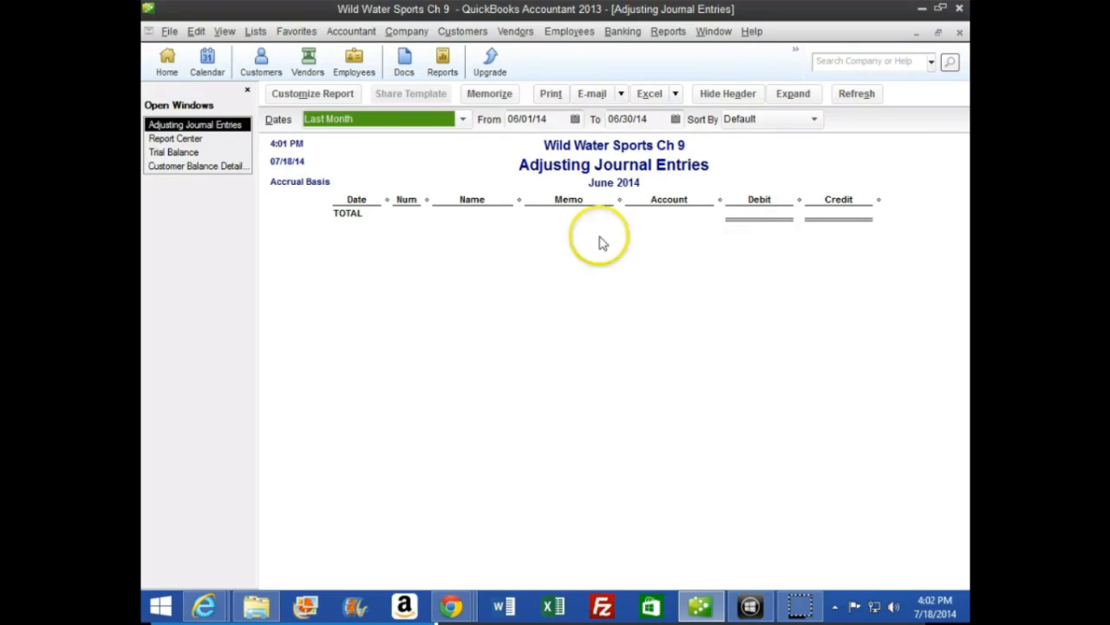
Remove the Memo and Num columns from the Adjusting Journal Entries report
click(314, 93)
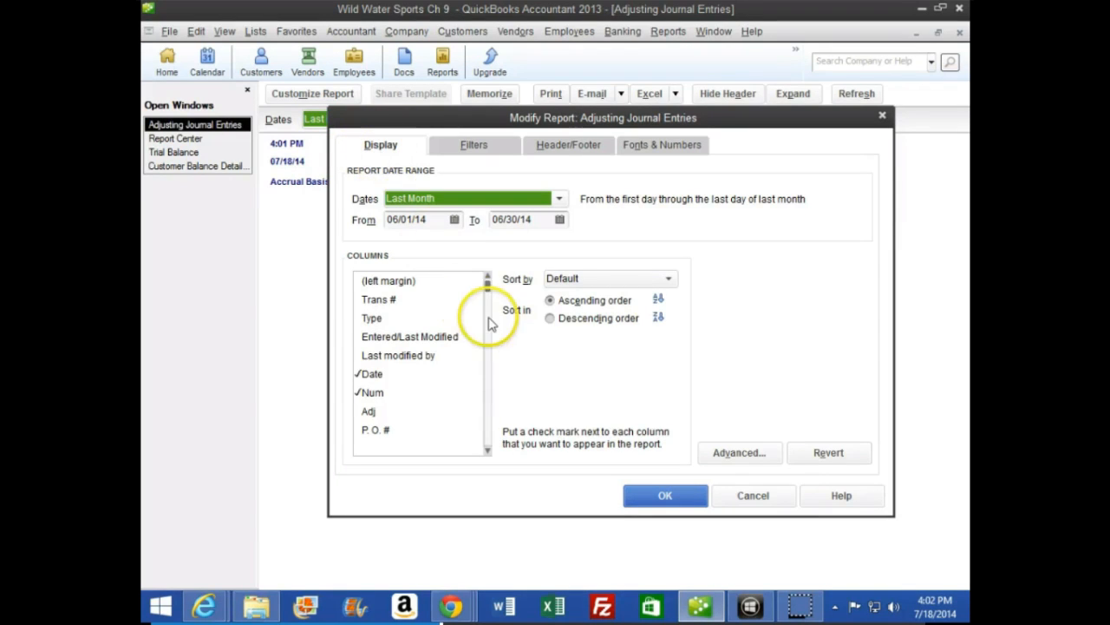
drag(538, 117, 557, 257)
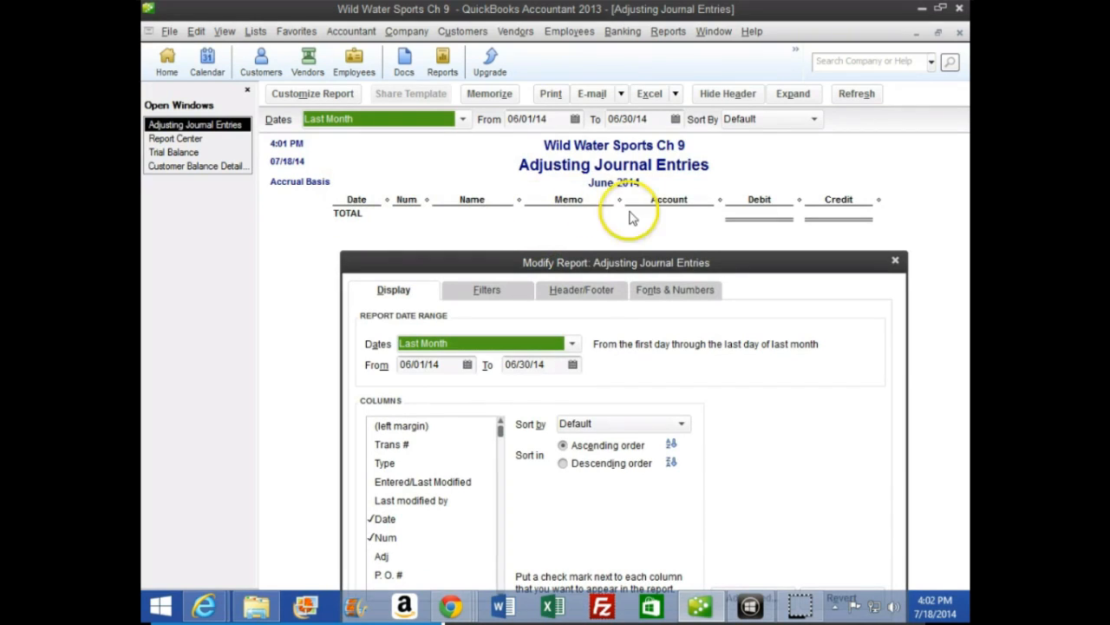
drag(602, 261, 586, 134)
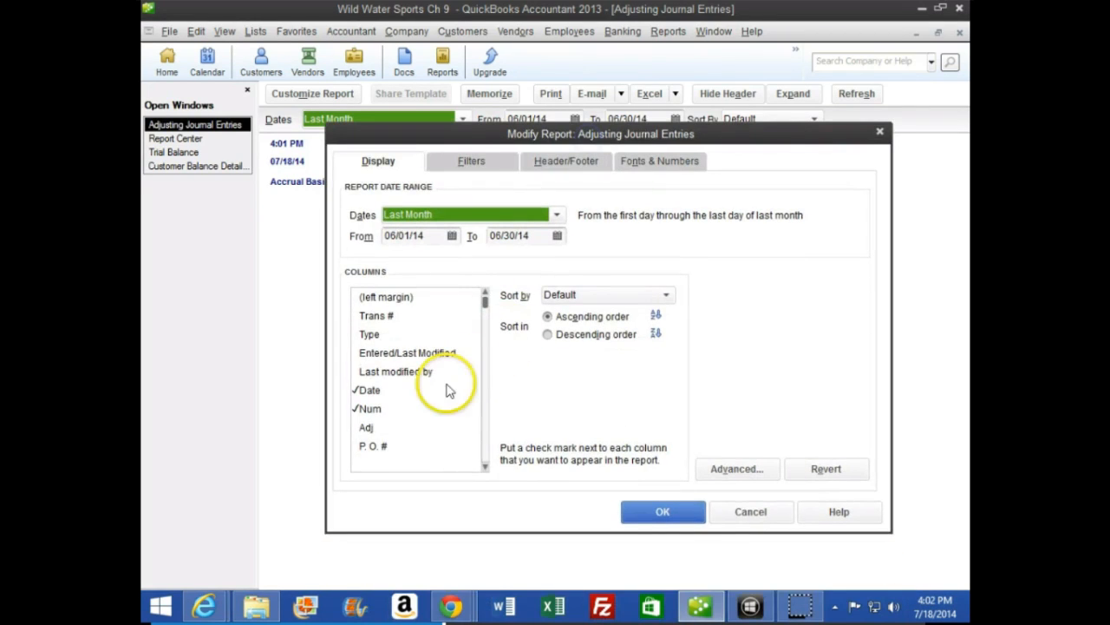
click(485, 469)
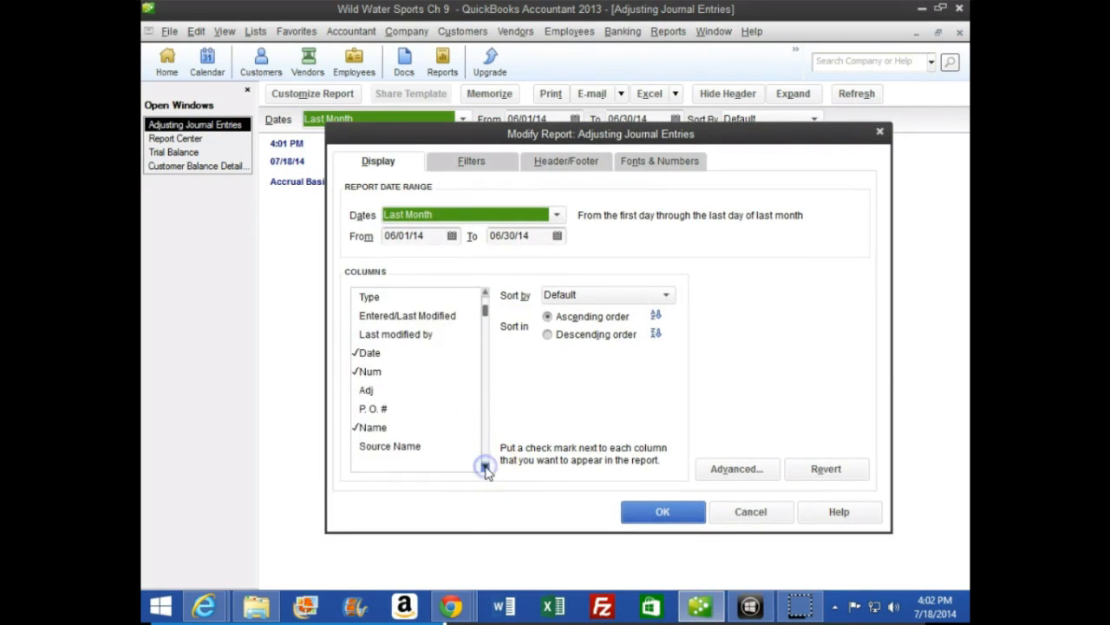
click(364, 371)
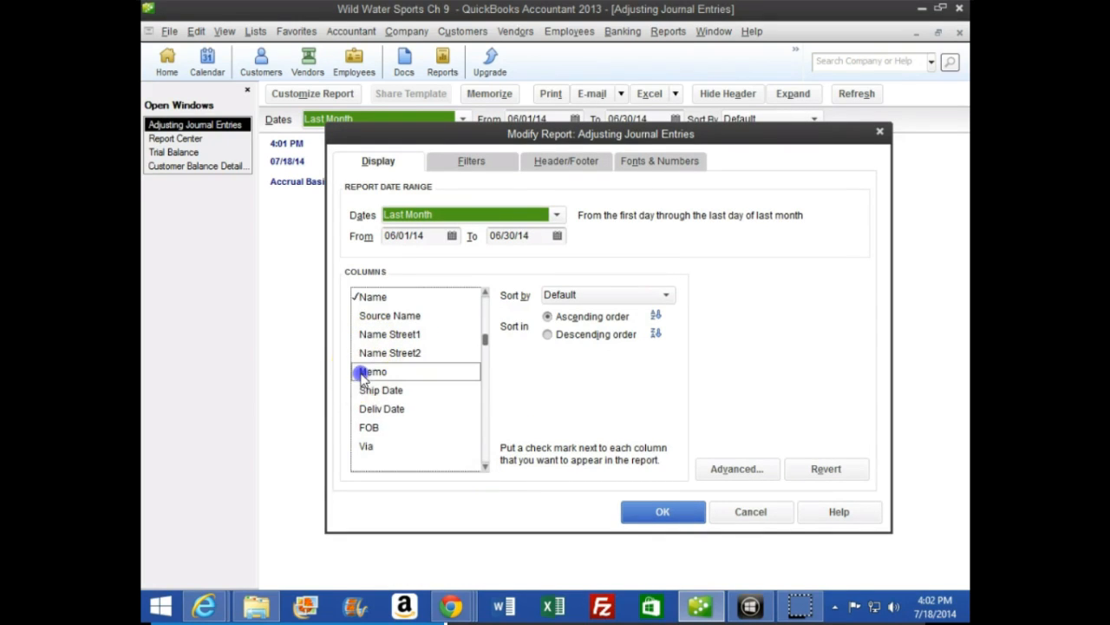
click(485, 468)
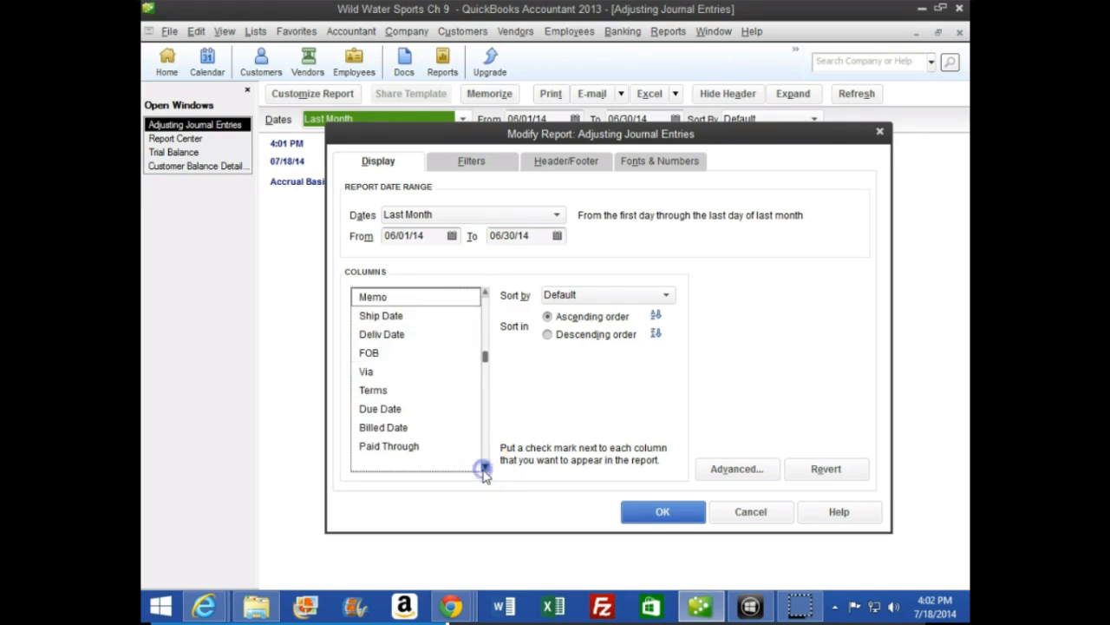
click(485, 469)
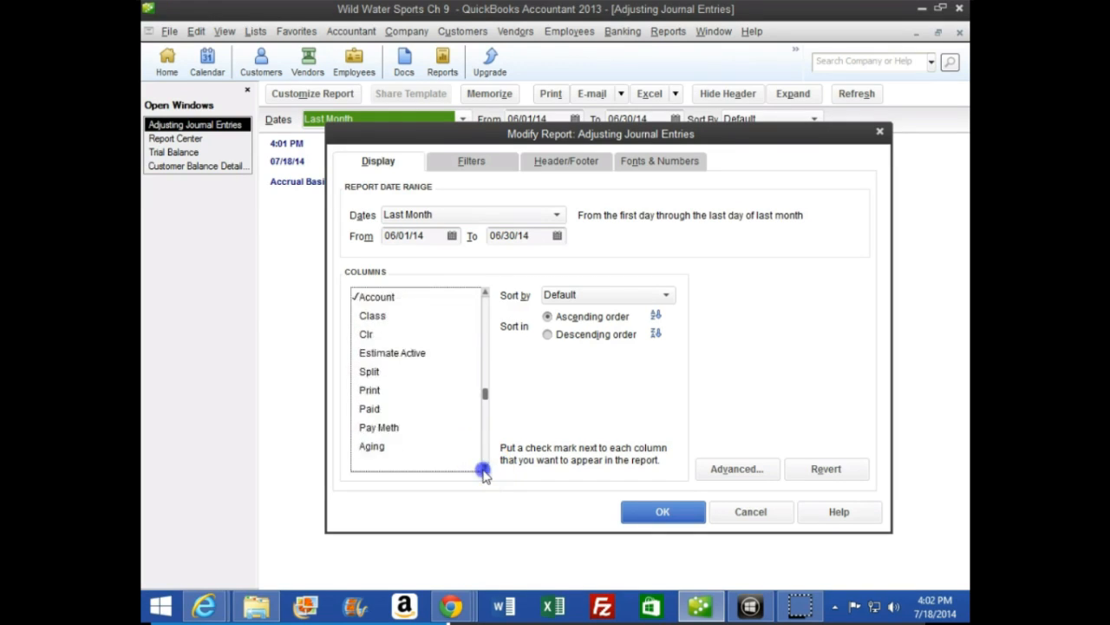
click(485, 469)
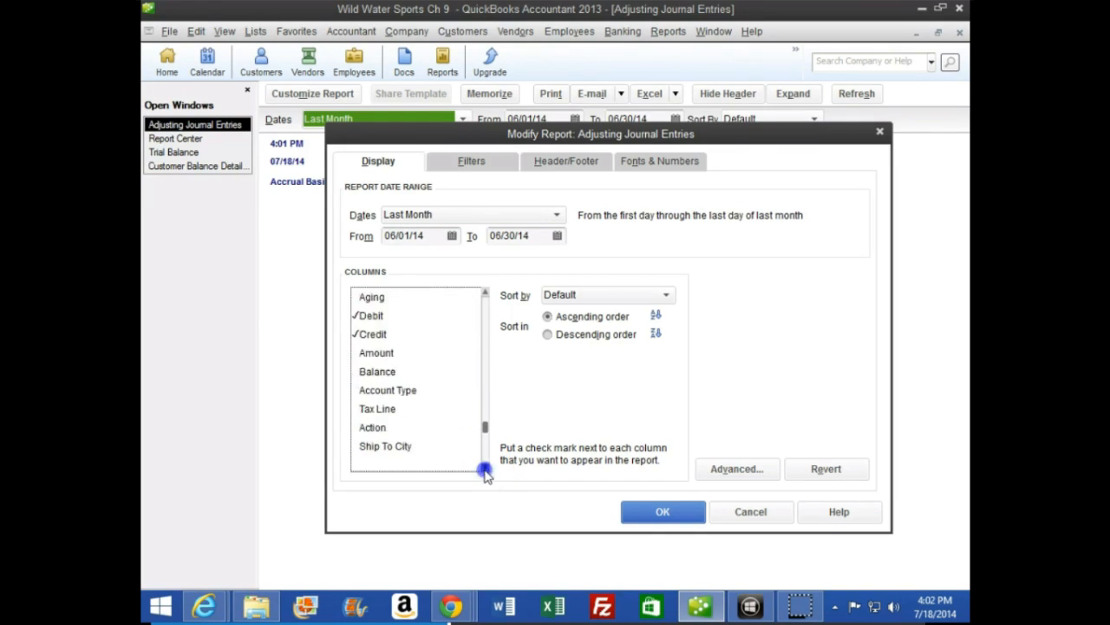
click(485, 468)
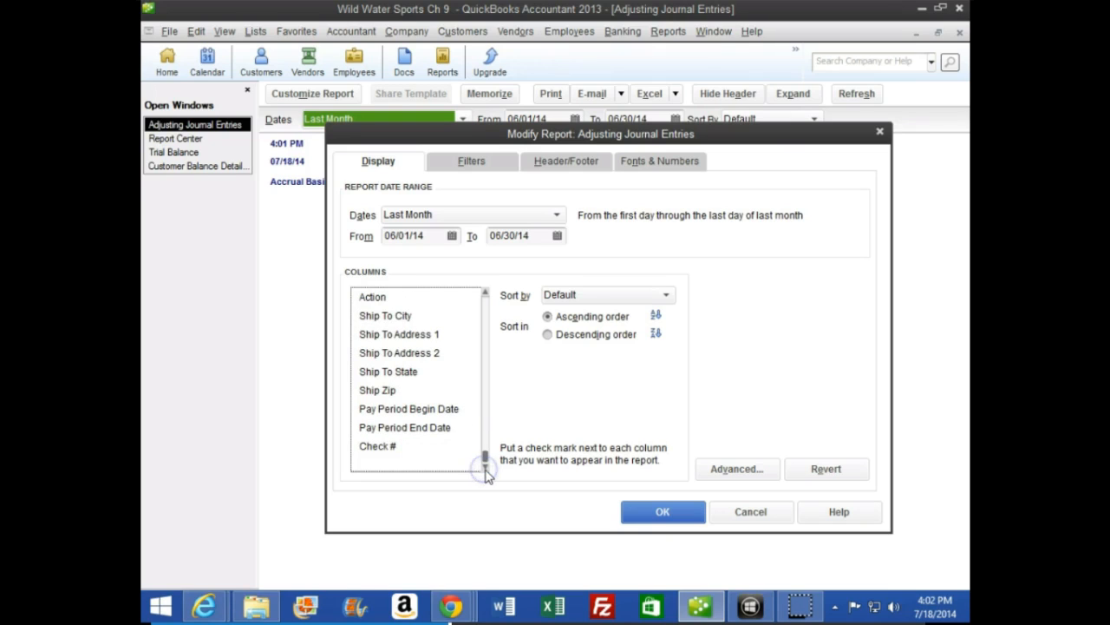
click(680, 513)
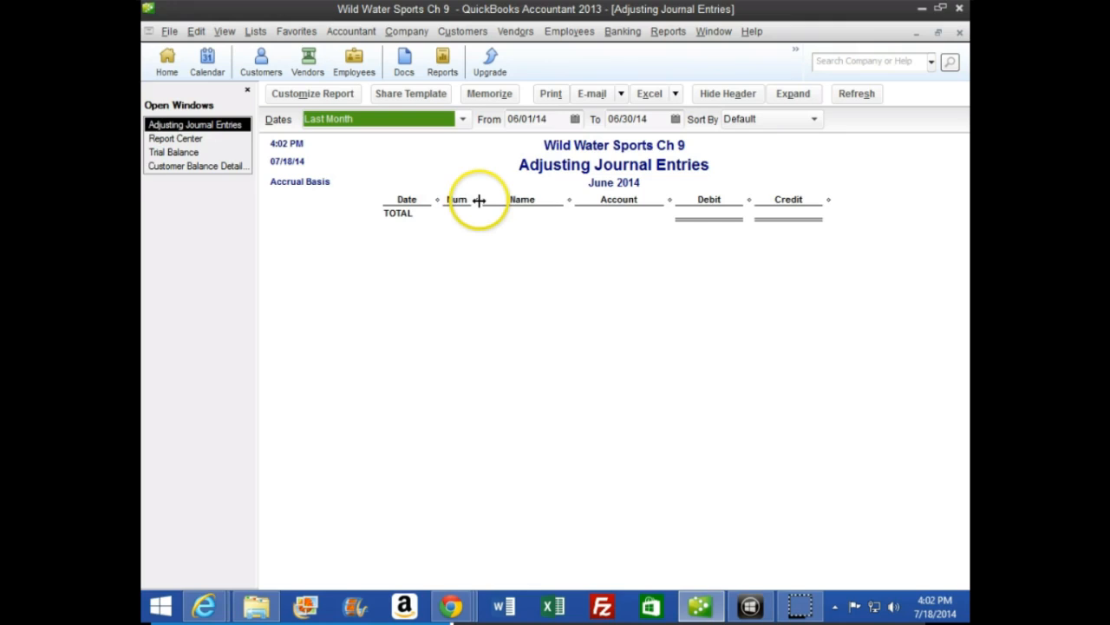
drag(479, 202, 433, 201)
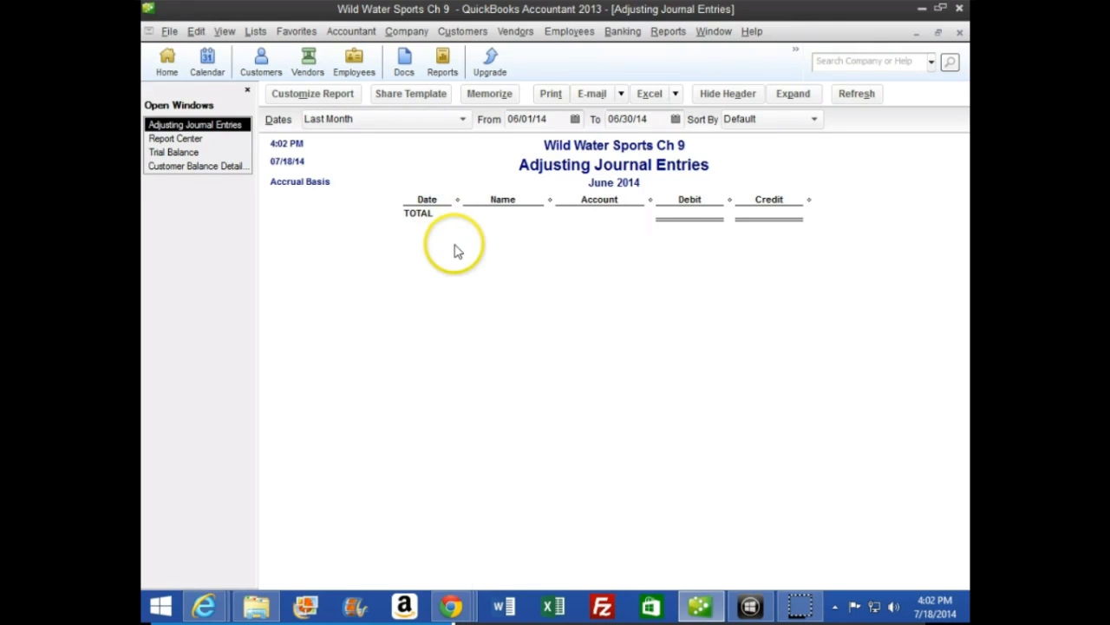
Set the Adjusting Journal Entries report's date range from 03/31/13 to 03/31/13
click(316, 97)
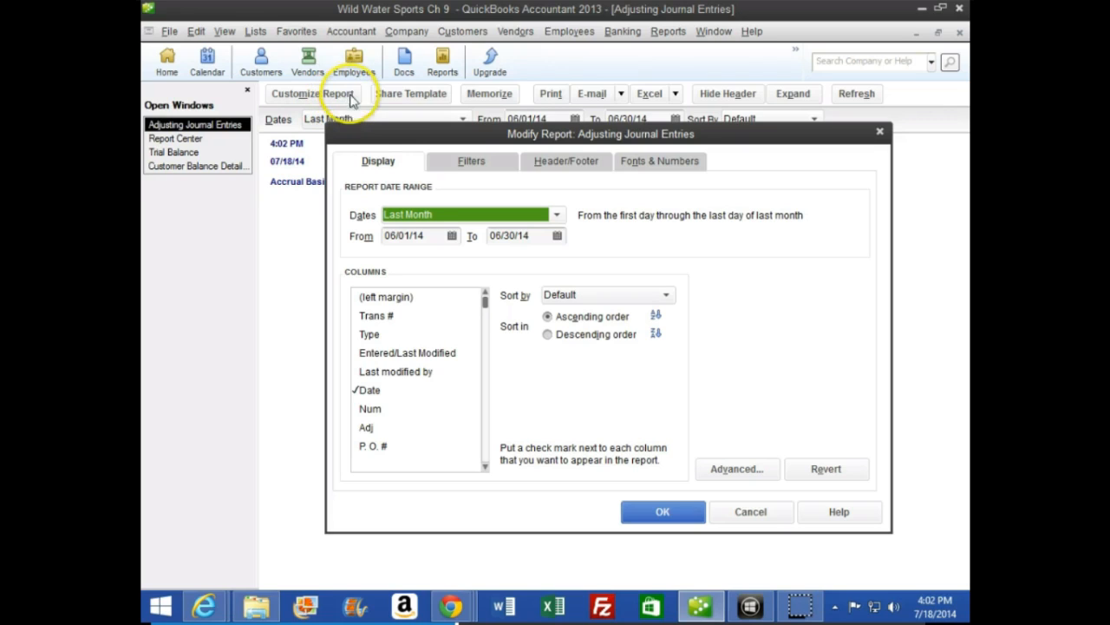
click(424, 235)
drag(428, 236, 394, 236)
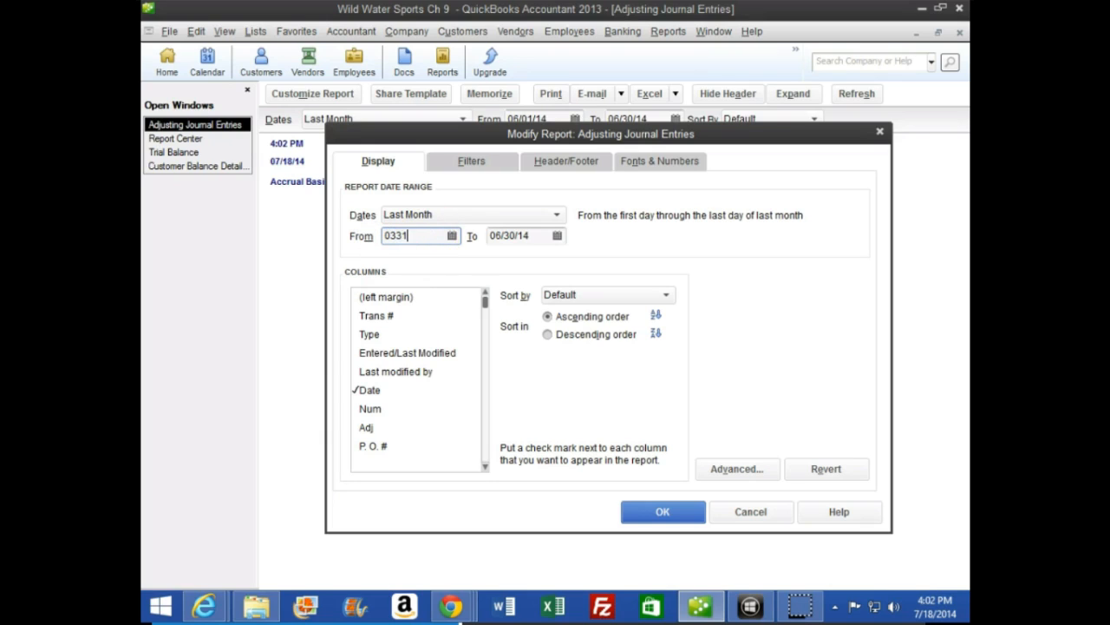
key(Tab)
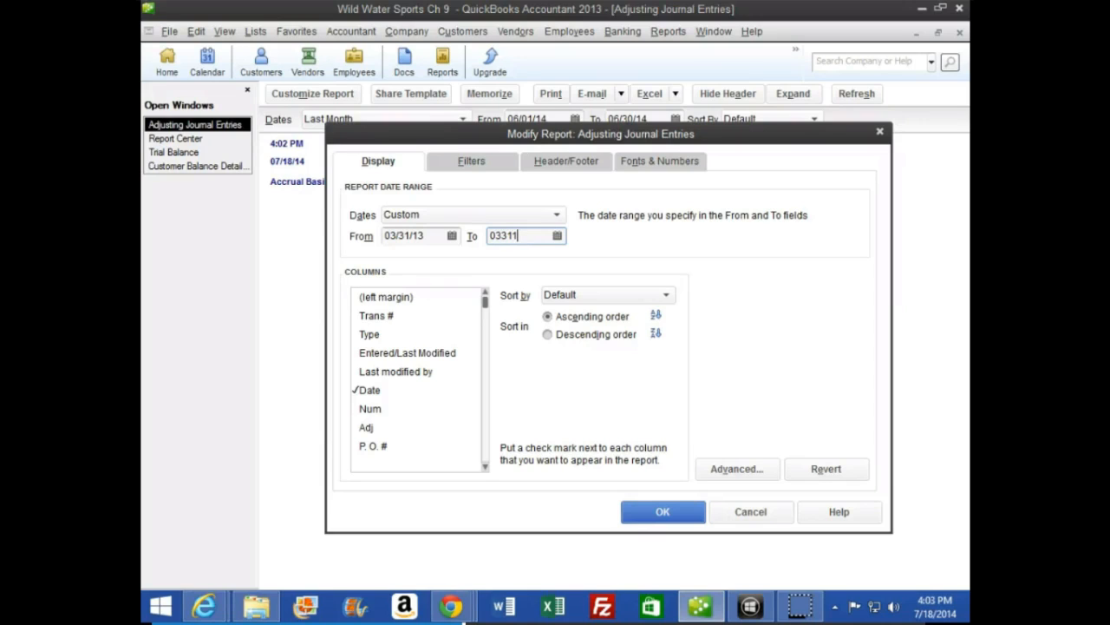
key(Tab)
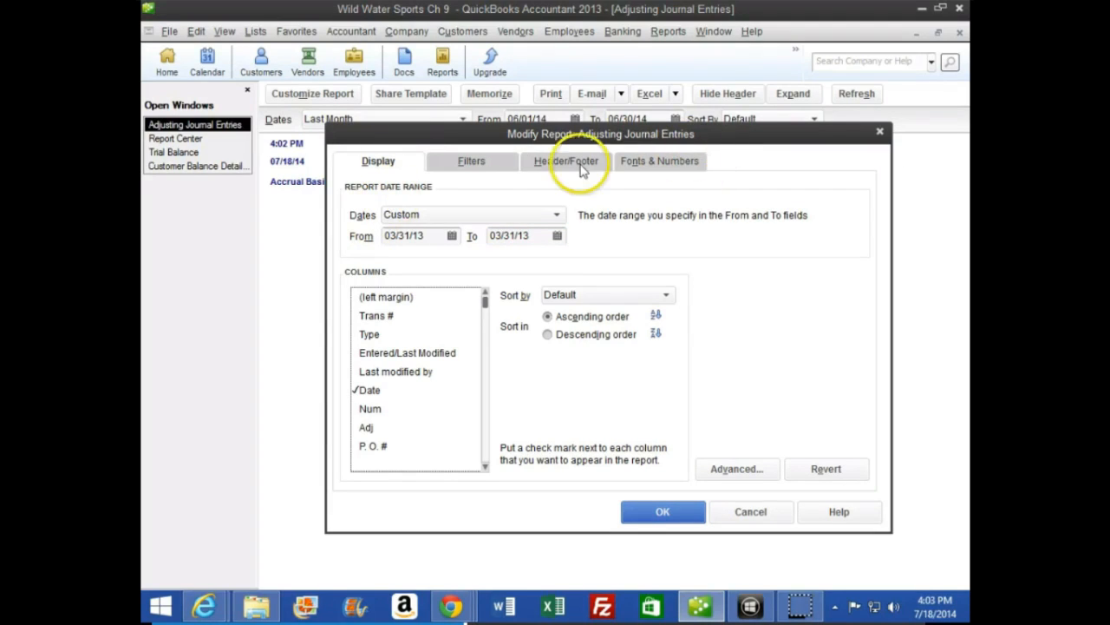
Remove the date prepared, time prepared and report basis from the report header and apply the report changes
click(549, 174)
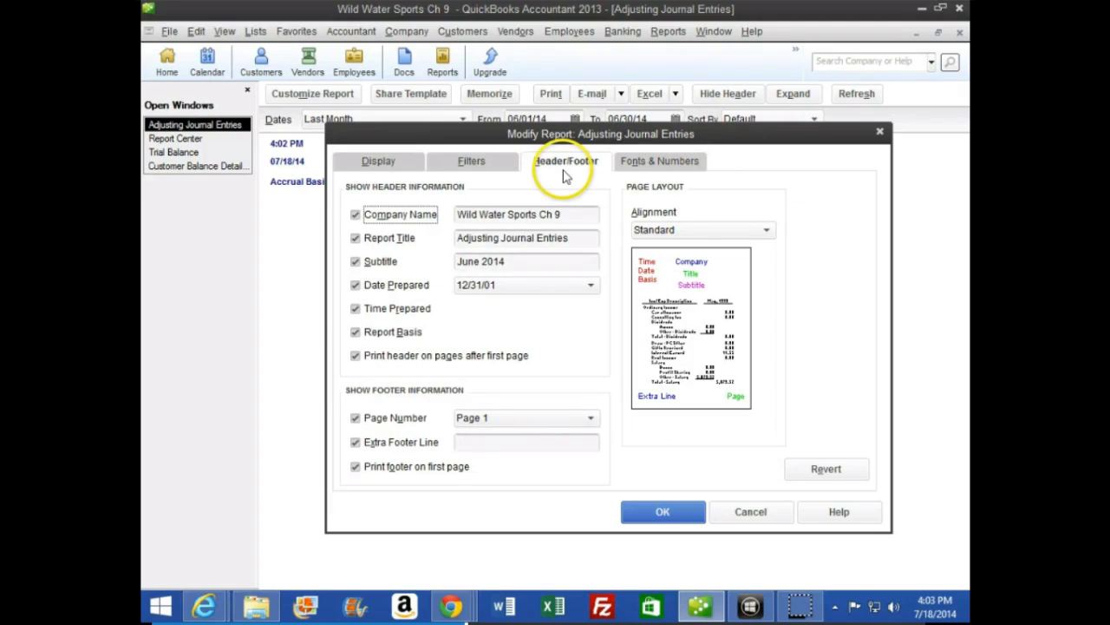
click(355, 284)
click(353, 308)
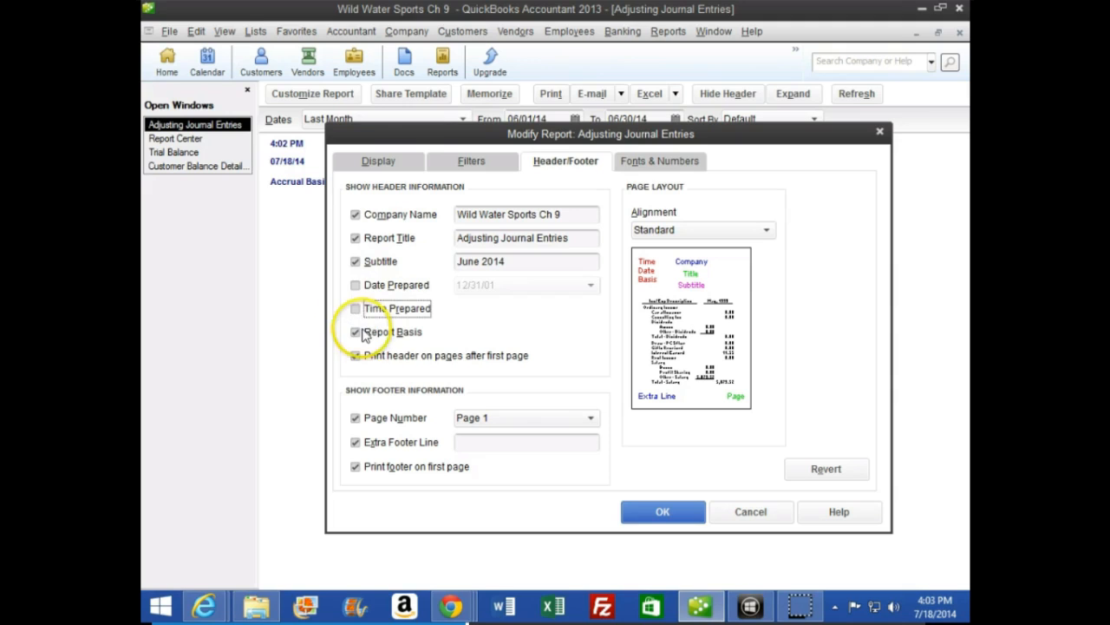
click(357, 333)
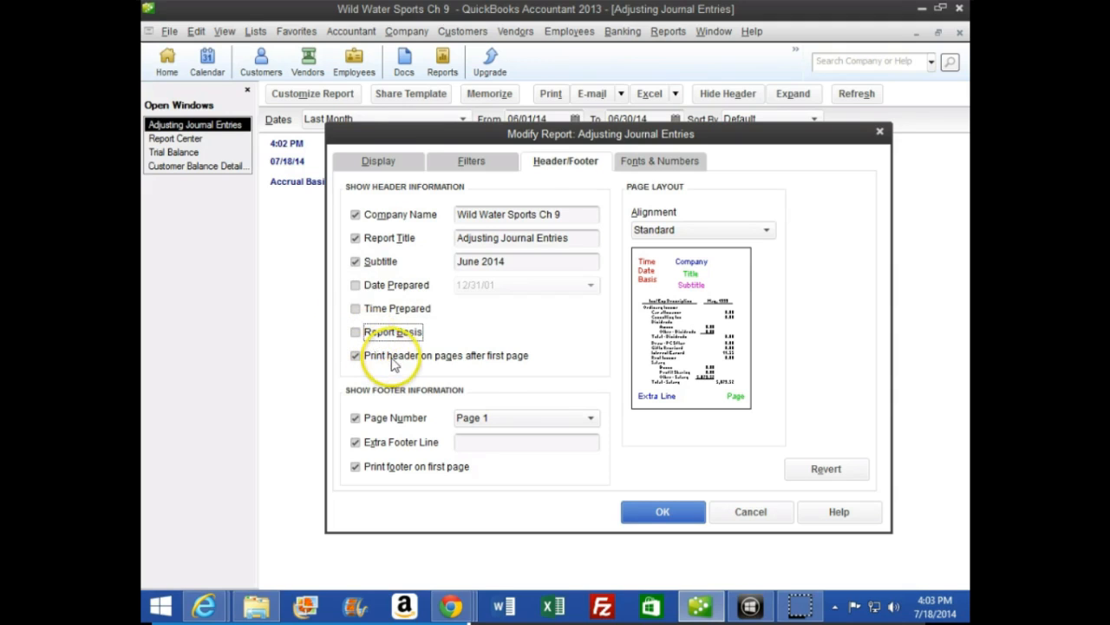
click(669, 521)
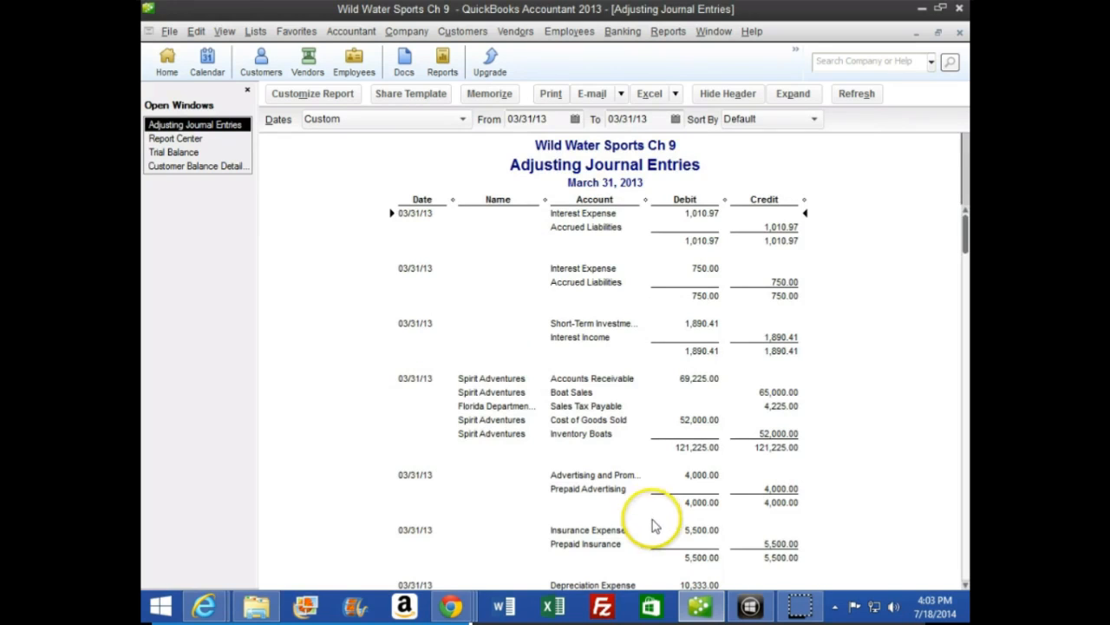
Review the March 31 adjusting entries, export the report to a new worksheet in a new workbook, and switch to Excel
scroll(638, 399, down, 3)
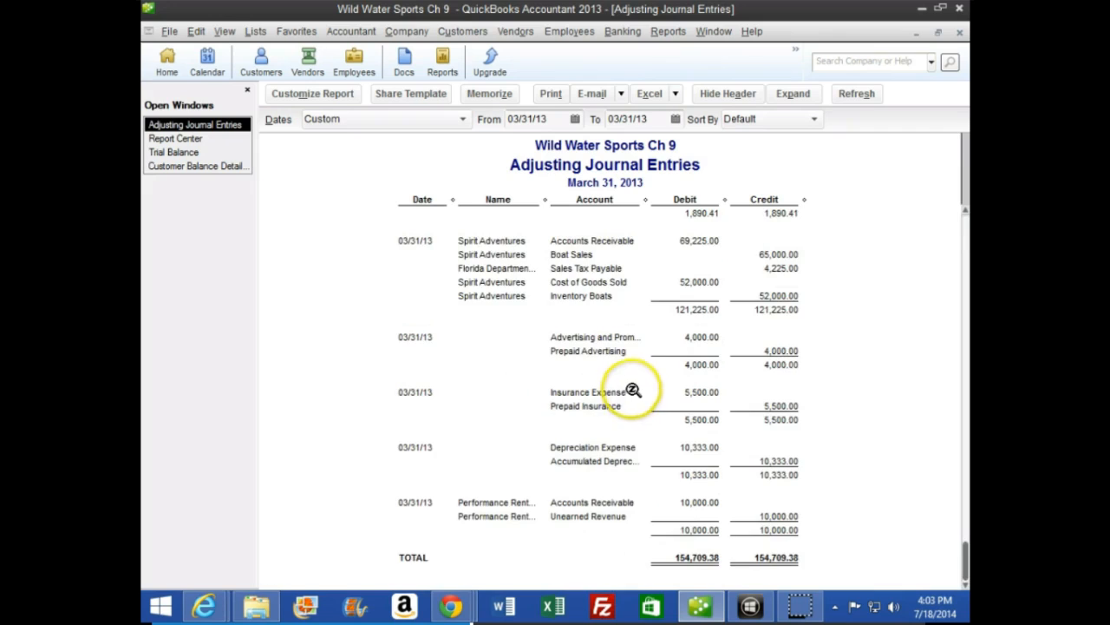
scroll(633, 390, up, 3)
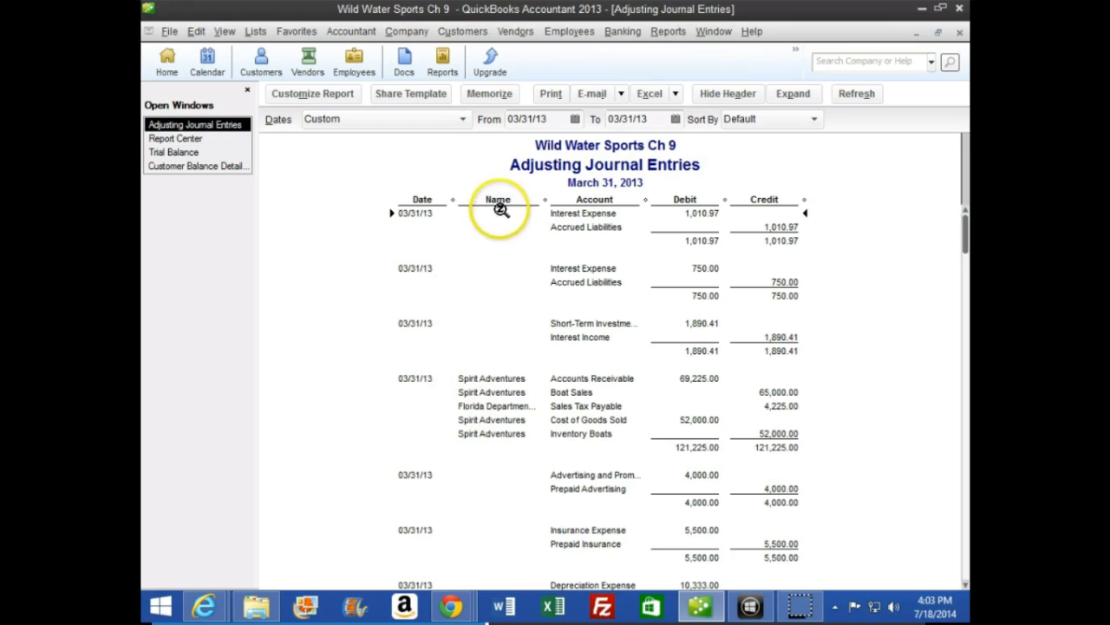
click(646, 94)
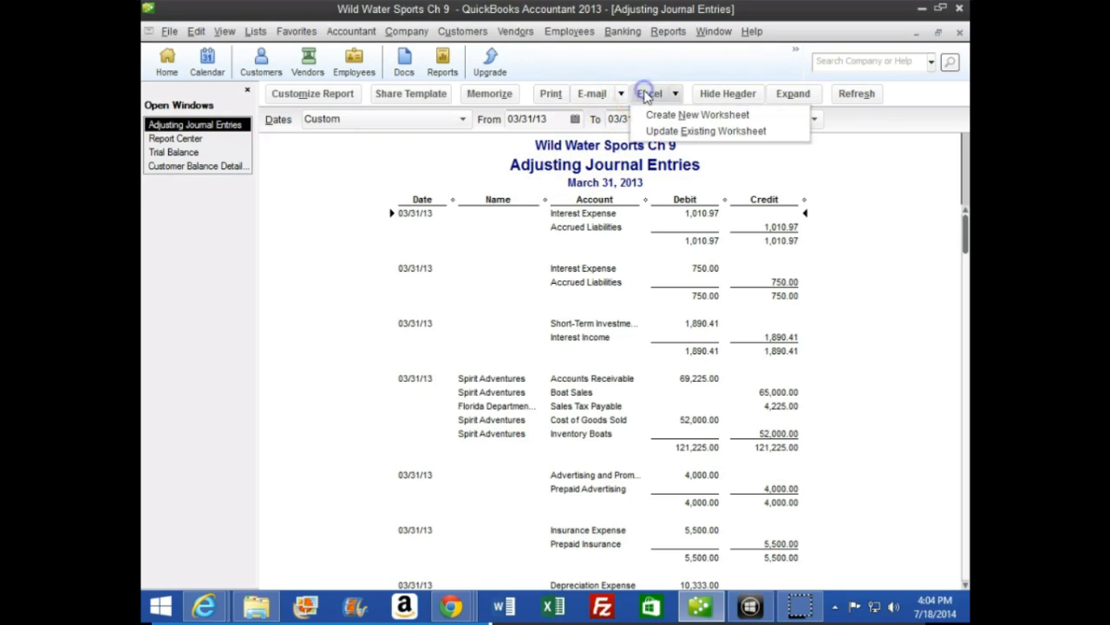
click(685, 115)
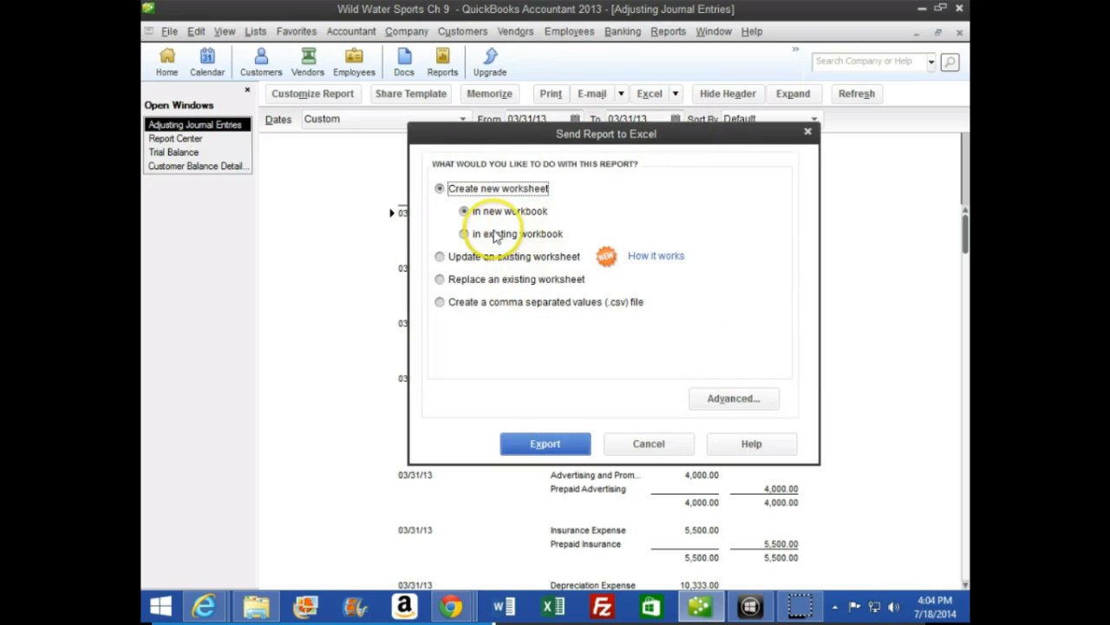
click(560, 449)
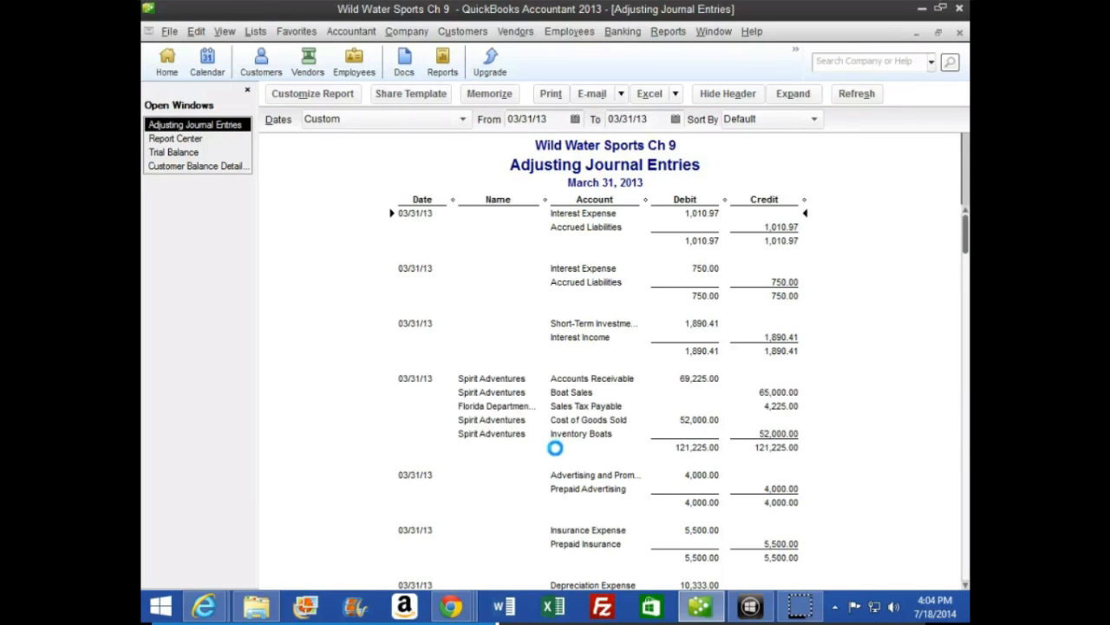
click(554, 606)
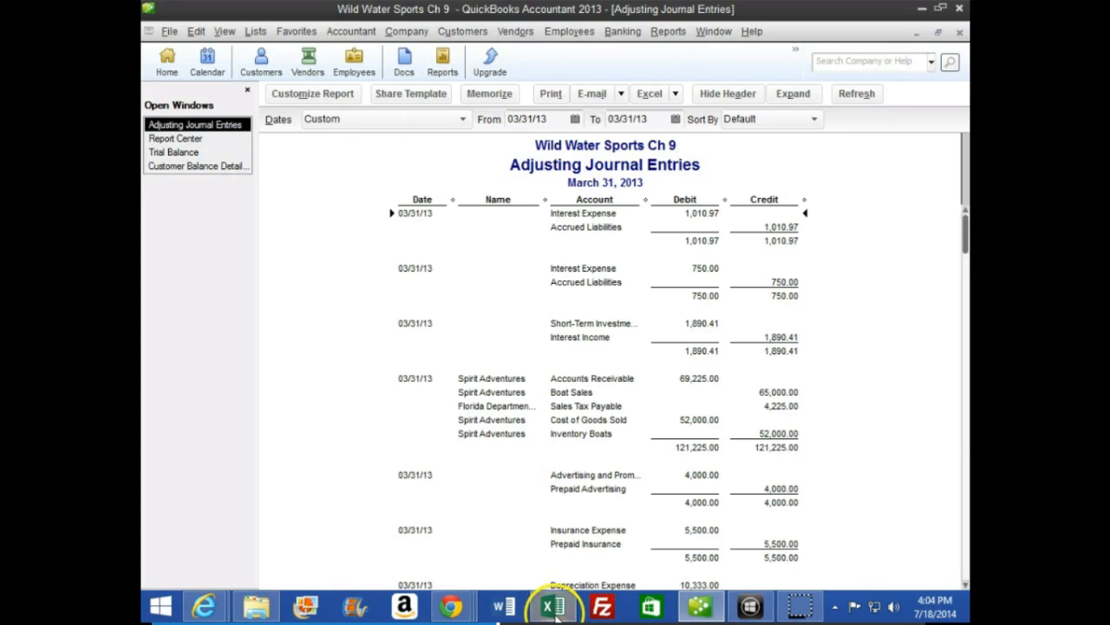
click(556, 607)
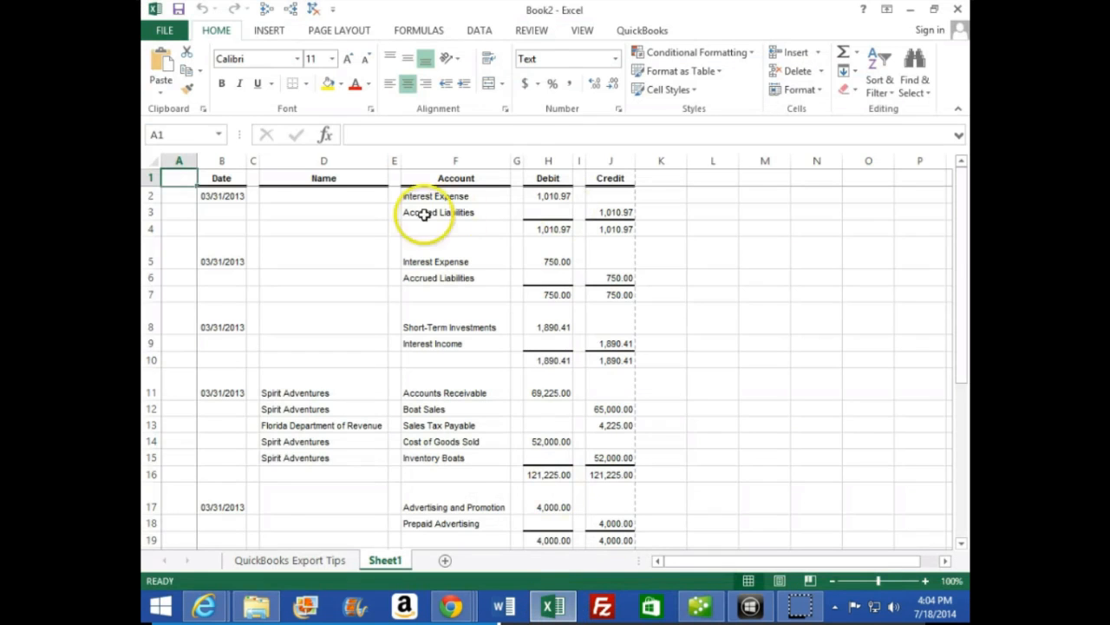
Rename the exported report's Sheet1 as "Adj. Journal Entries 03.31.13" and maximize the workbook window
drag(607, 9, 586, 202)
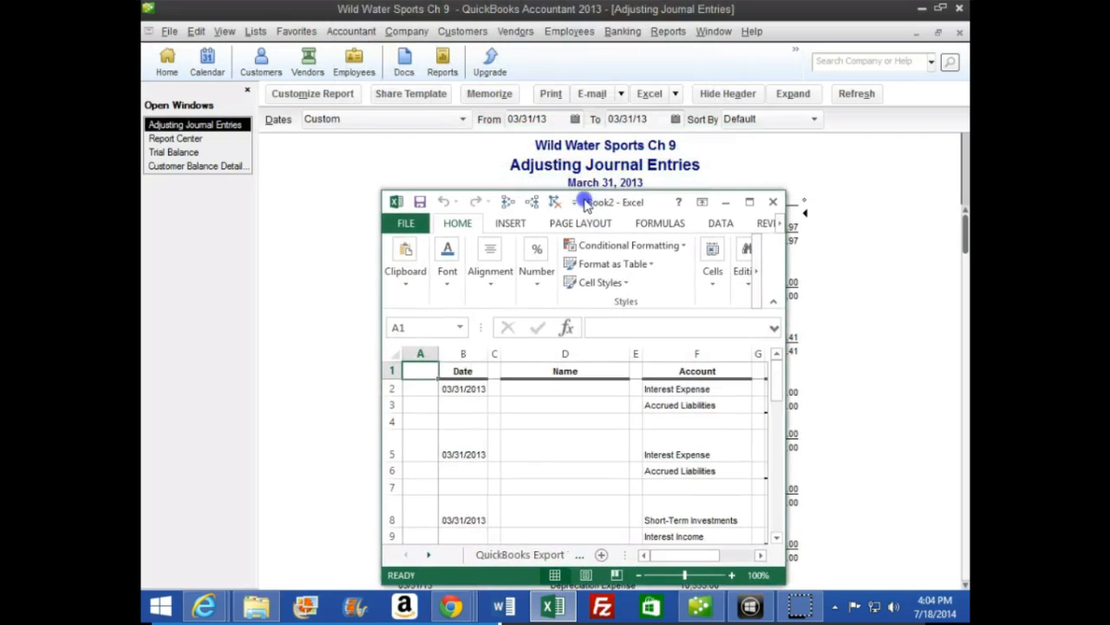
click(510, 554)
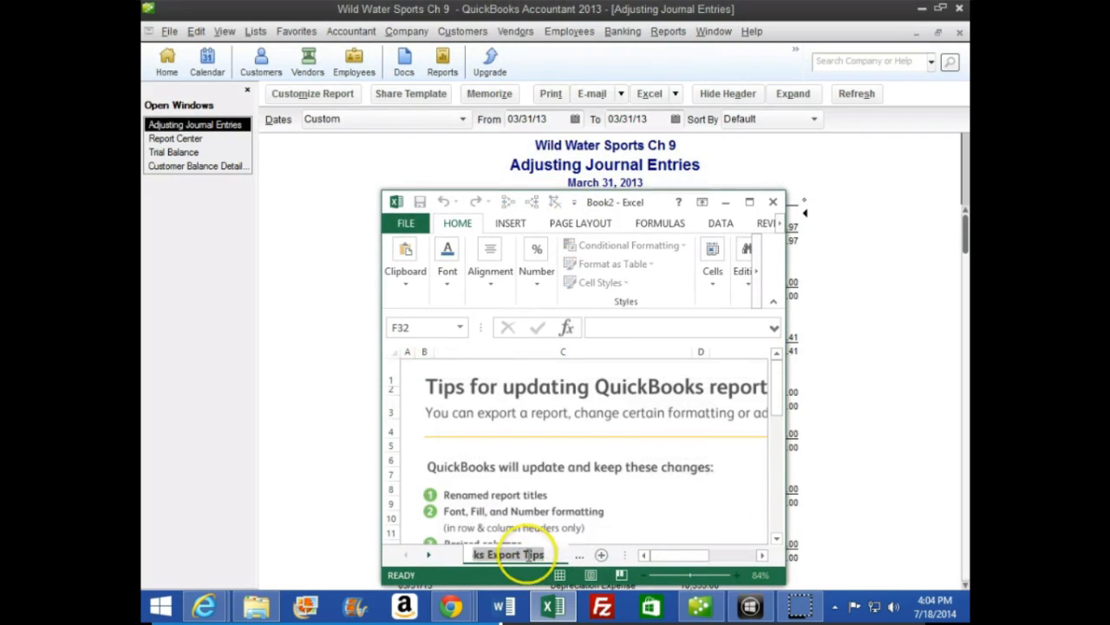
click(427, 554)
click(483, 553)
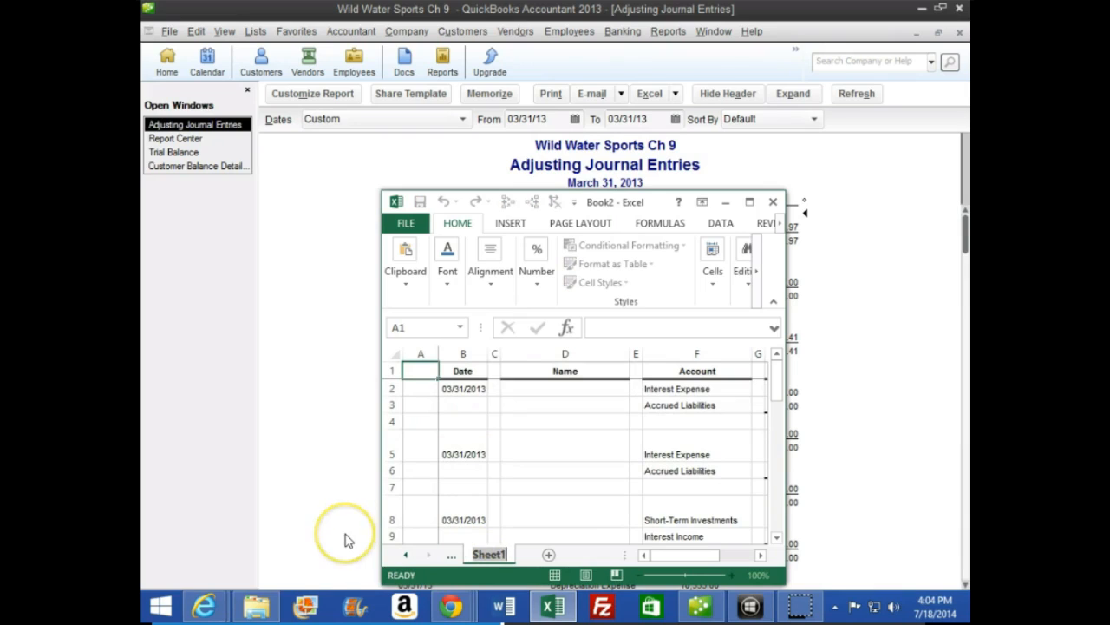
text(Adj)
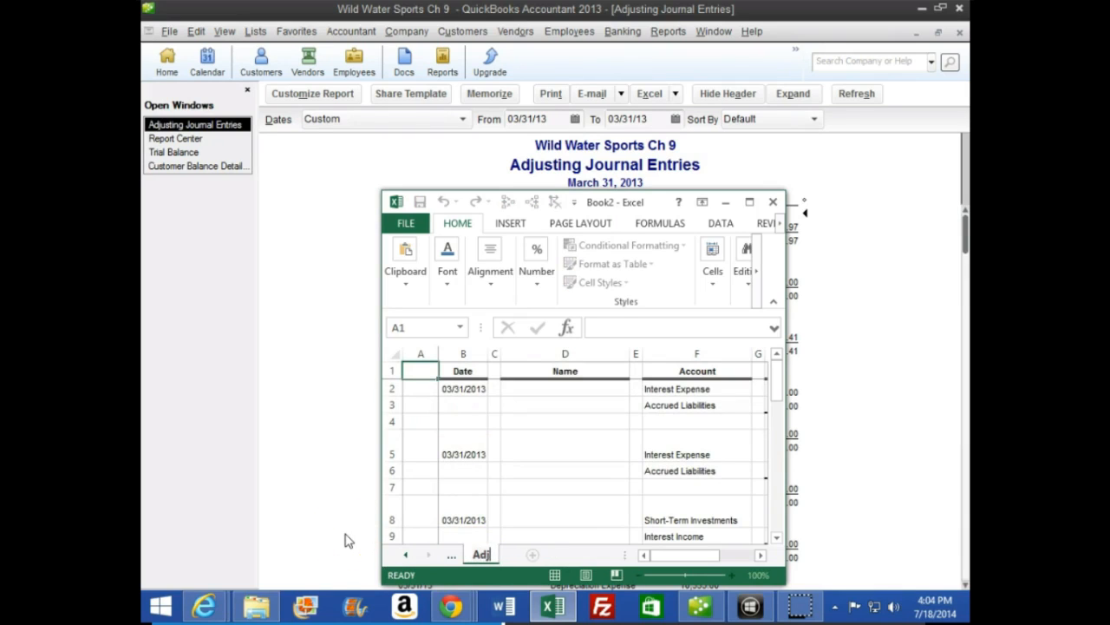
text(. Journal Entri)
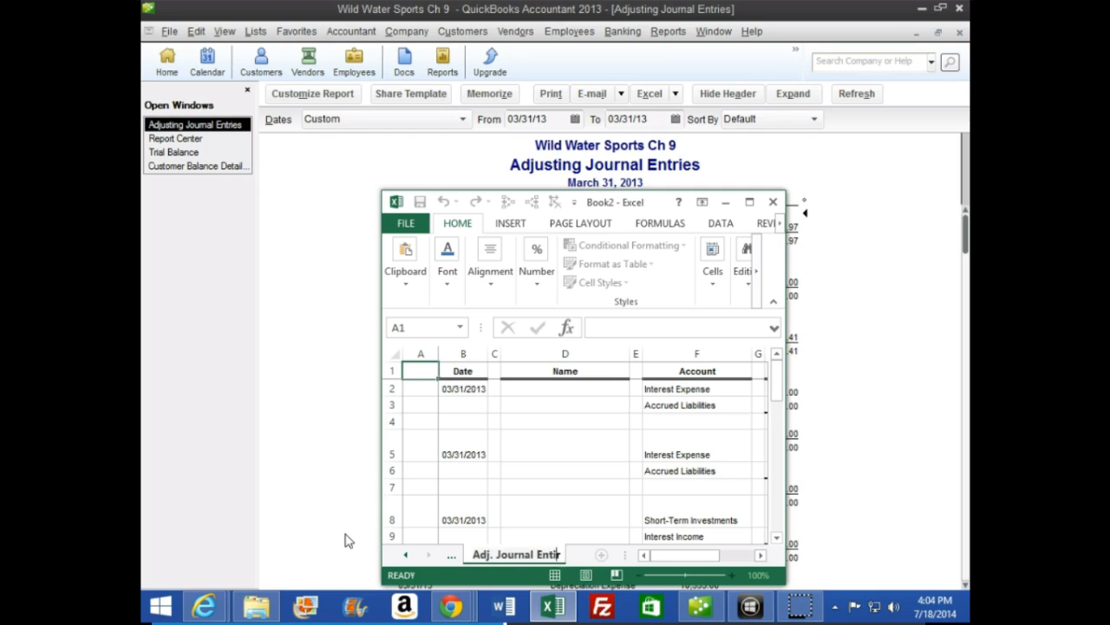
text(es)
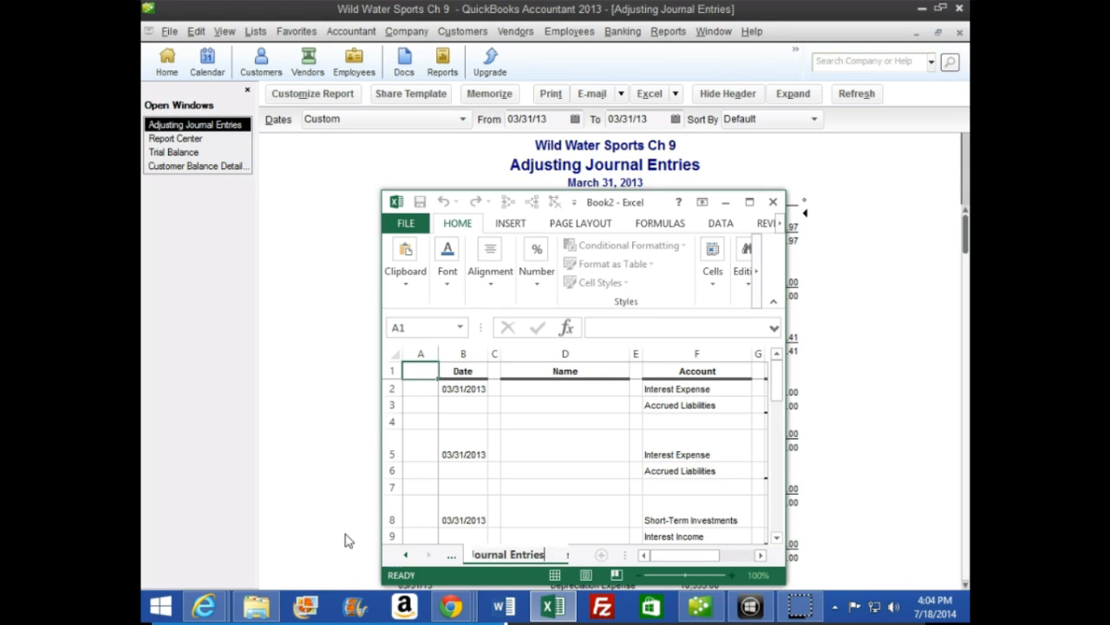
text( 03.31.)
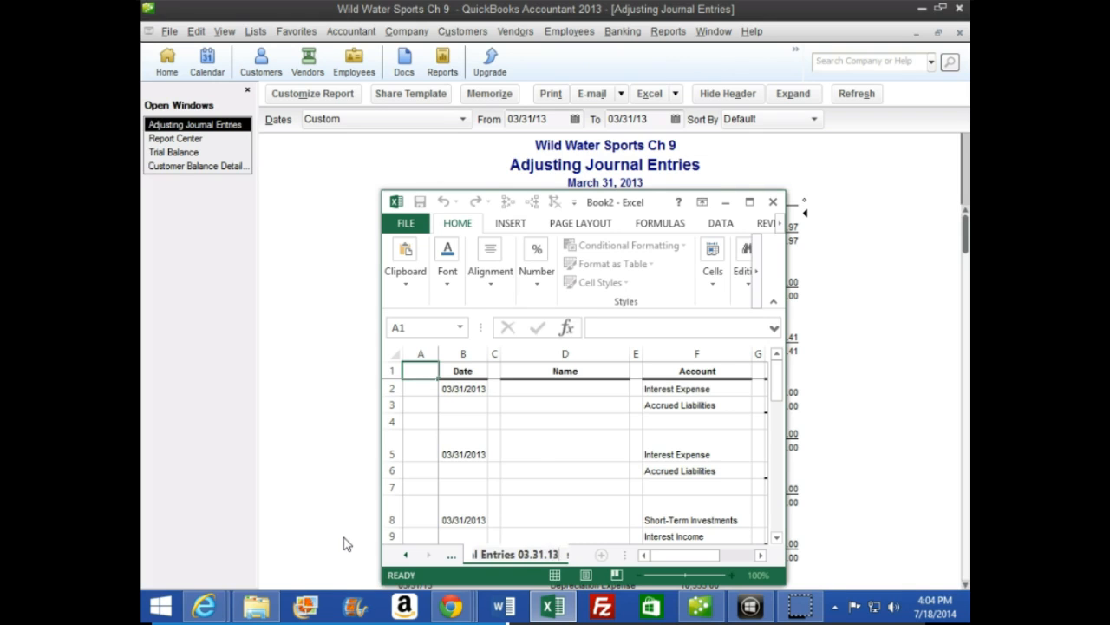
text(13)
click(634, 388)
click(749, 201)
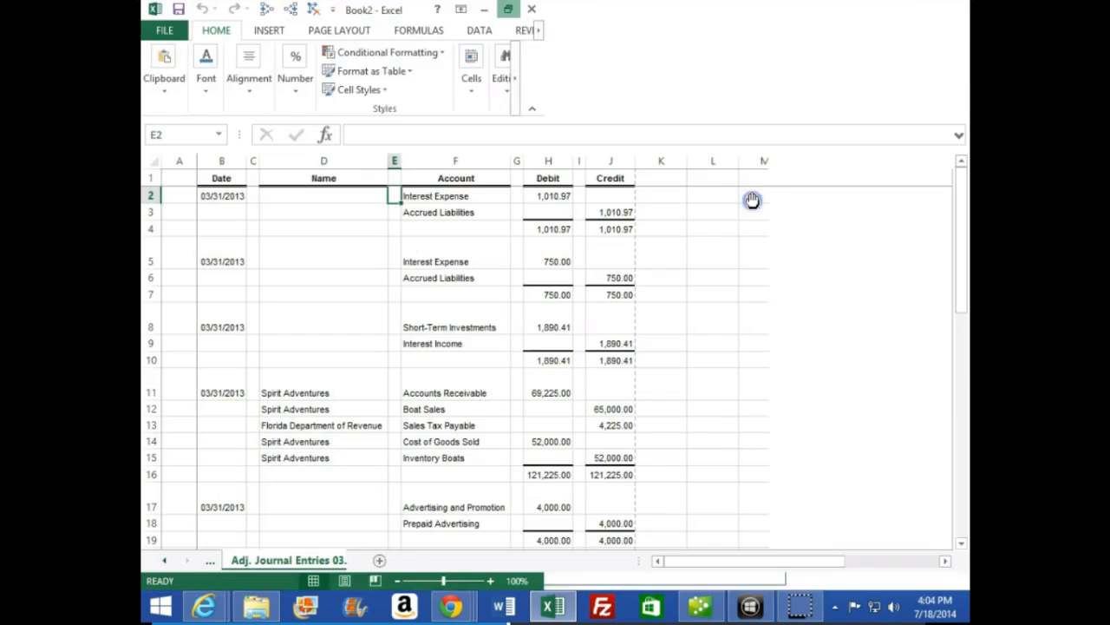
Start saving the workbook under a new name and browse to the AC1320 Quickbooks folder on the Desktop
click(173, 30)
click(211, 195)
click(572, 447)
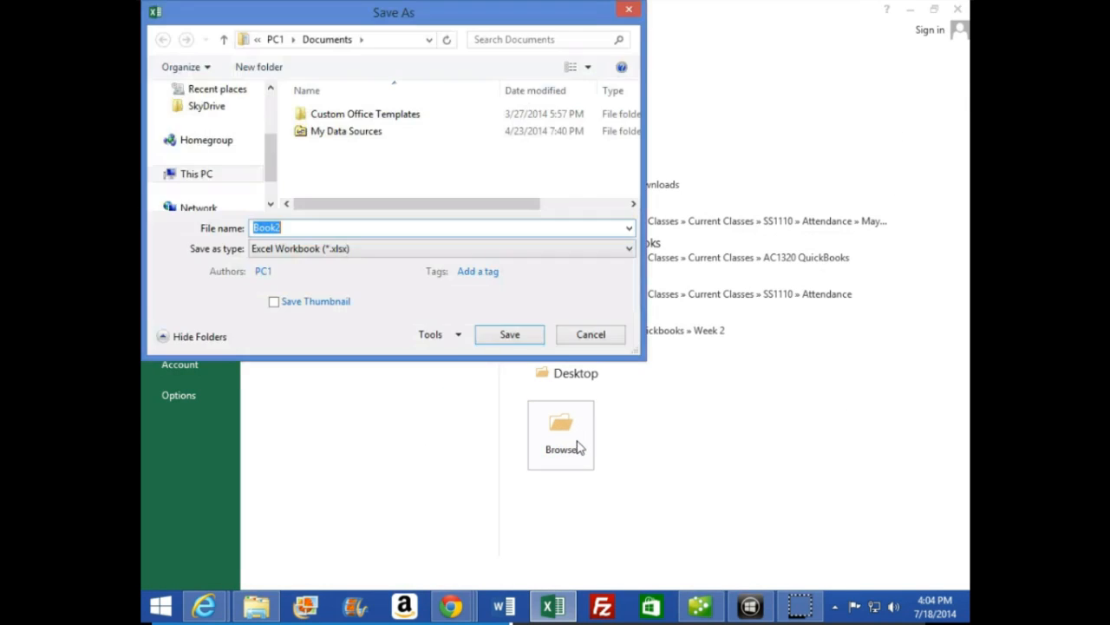
drag(272, 173, 262, 95)
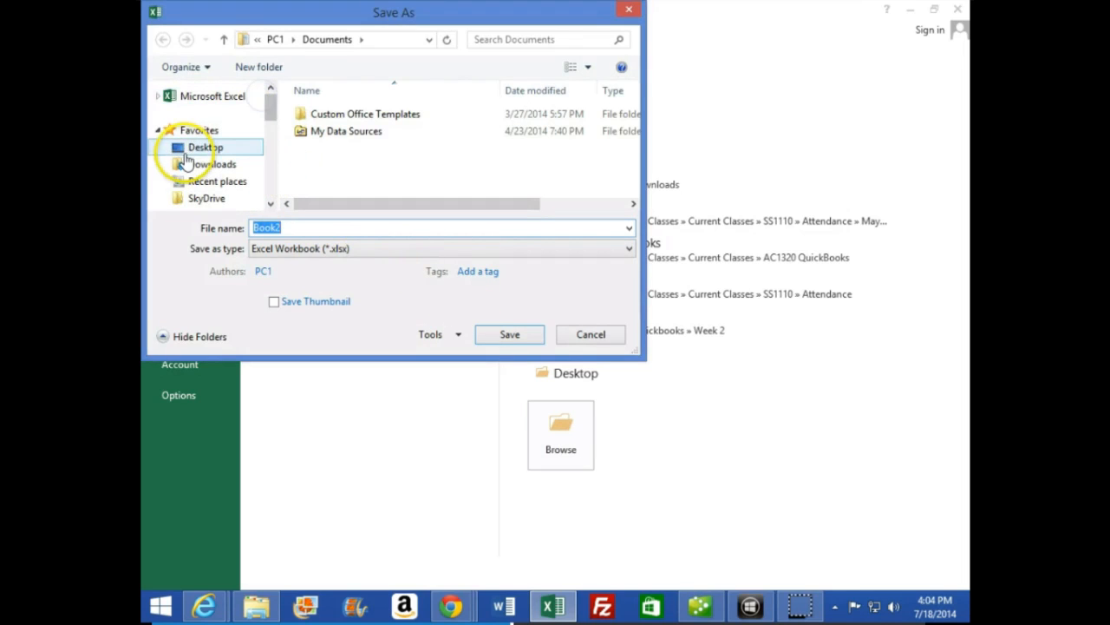
click(198, 147)
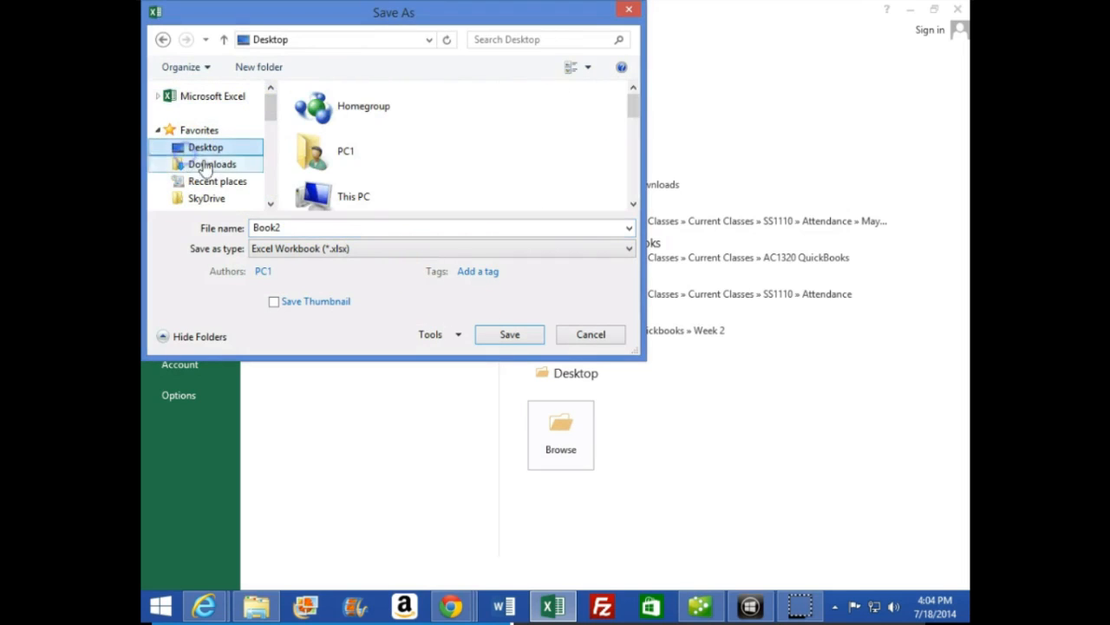
double_click(641, 209)
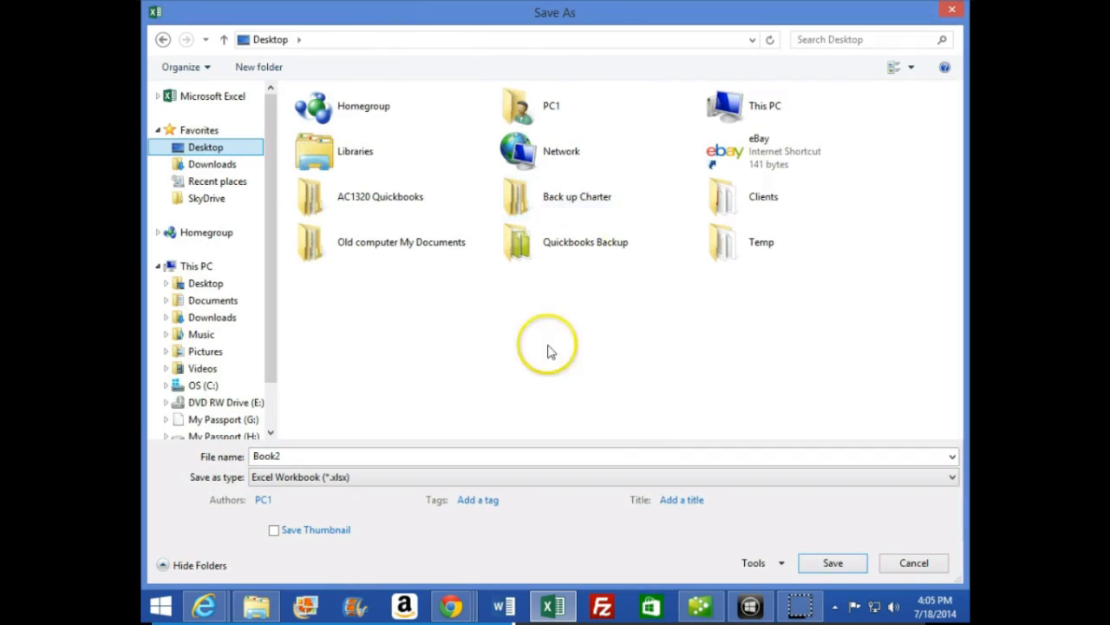
double_click(314, 202)
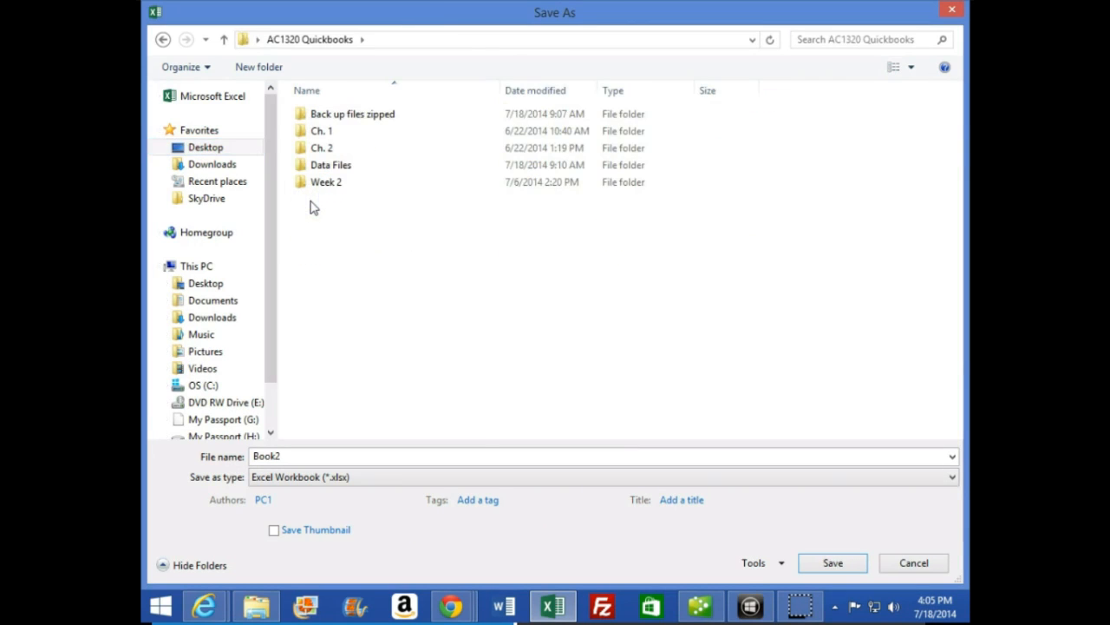
Create a folder named "Week 4" inside the AC1320 Quickbooks folder
click(313, 218)
right_click(313, 215)
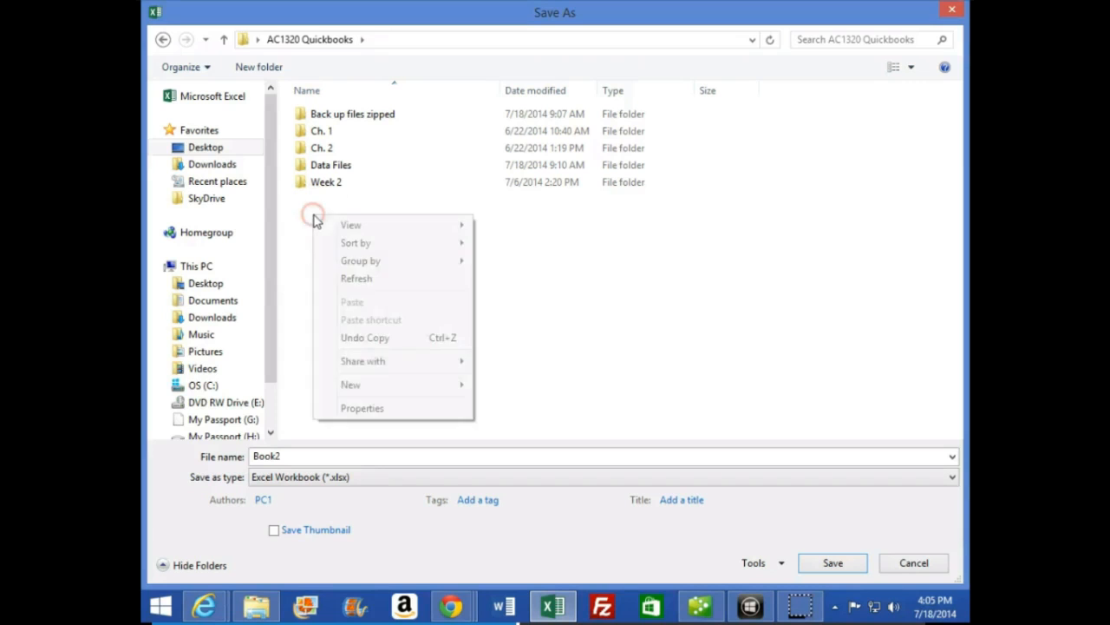
mouse_move(347, 390)
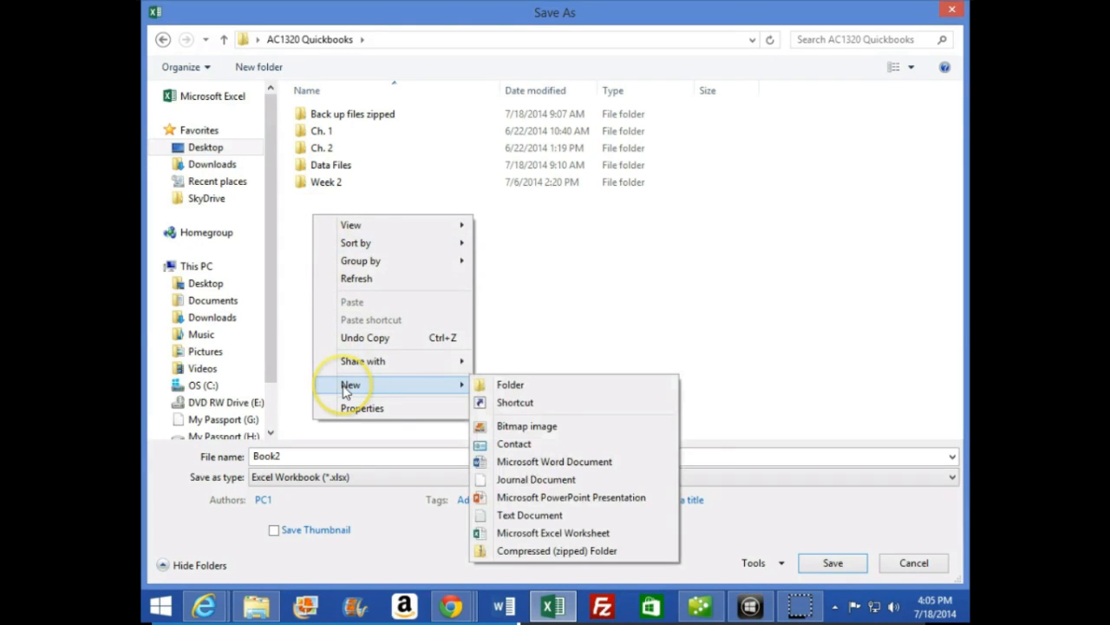
click(520, 385)
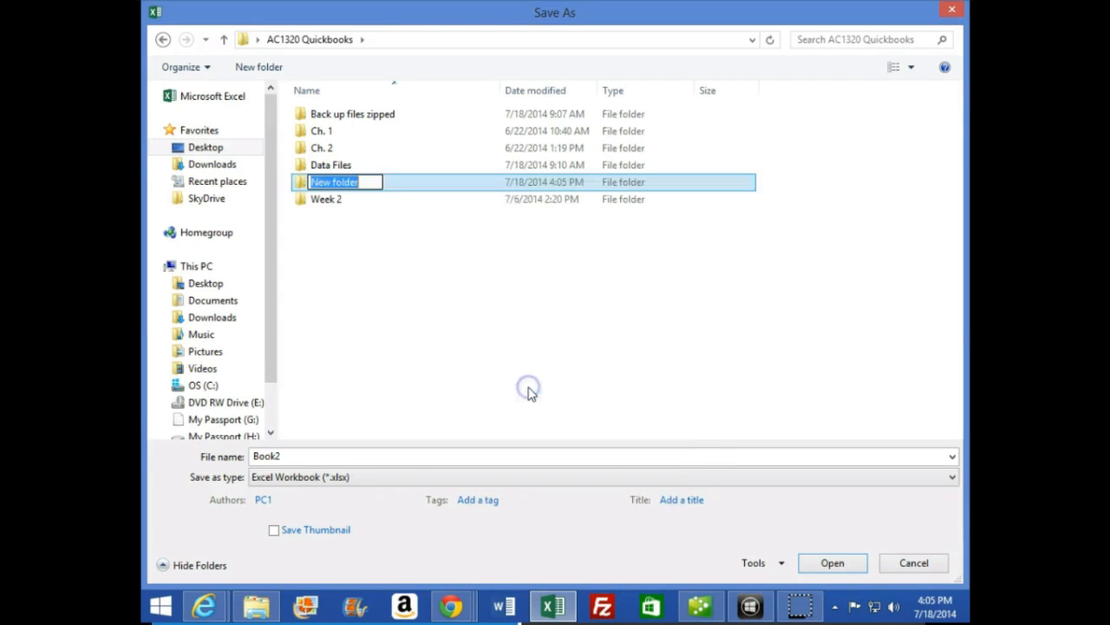
text(Week 4)
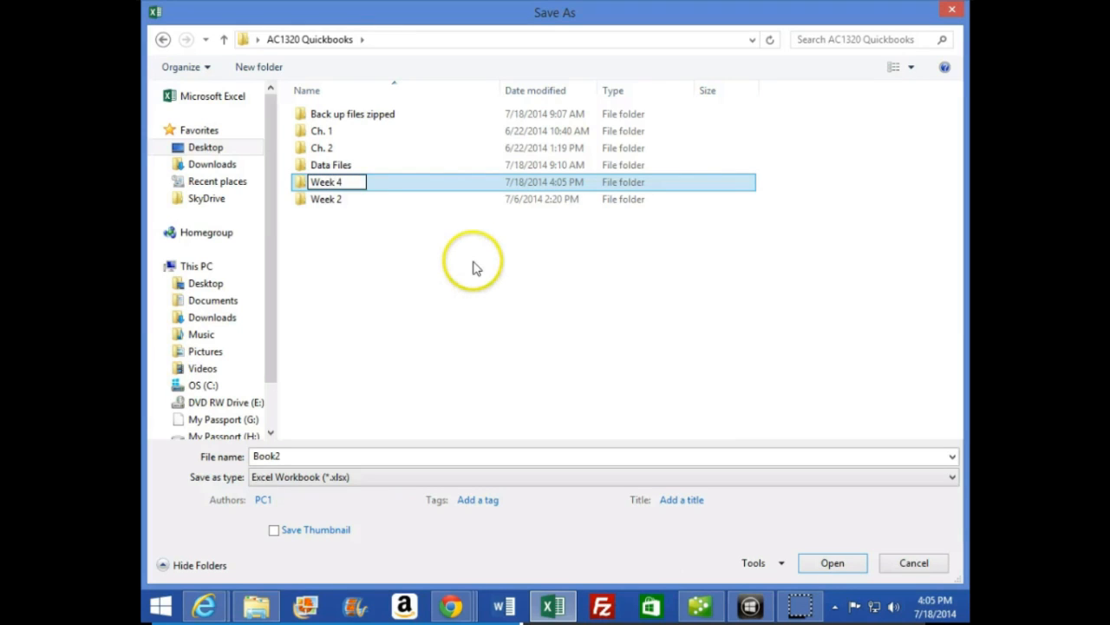
click(475, 265)
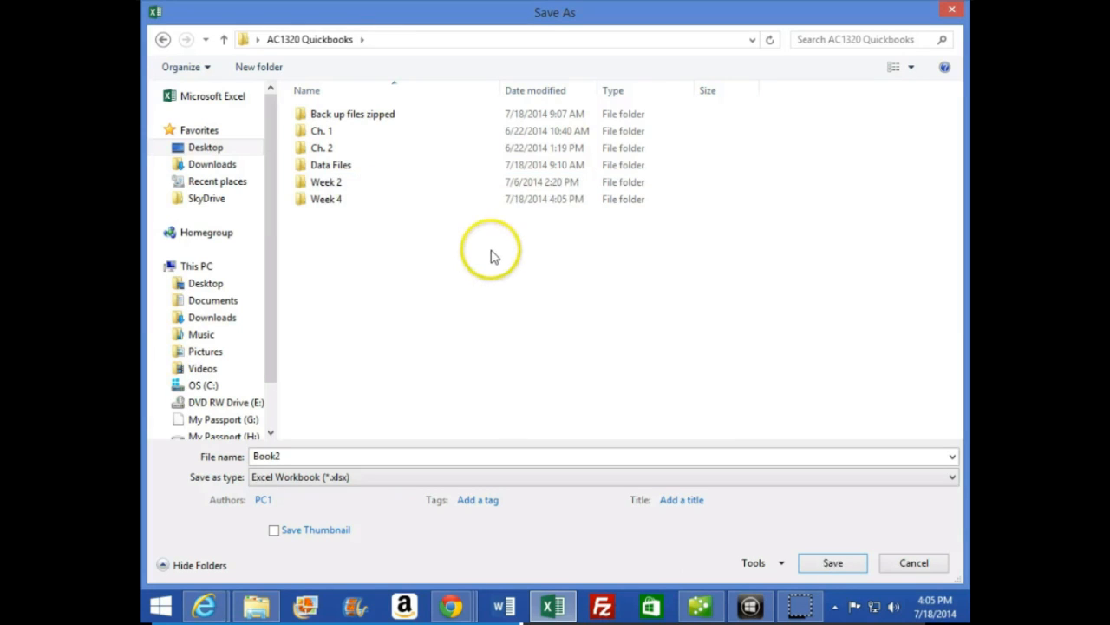
Save the workbook as "Ch. 9" in the Week 4 folder
double_click(335, 202)
double_click(300, 454)
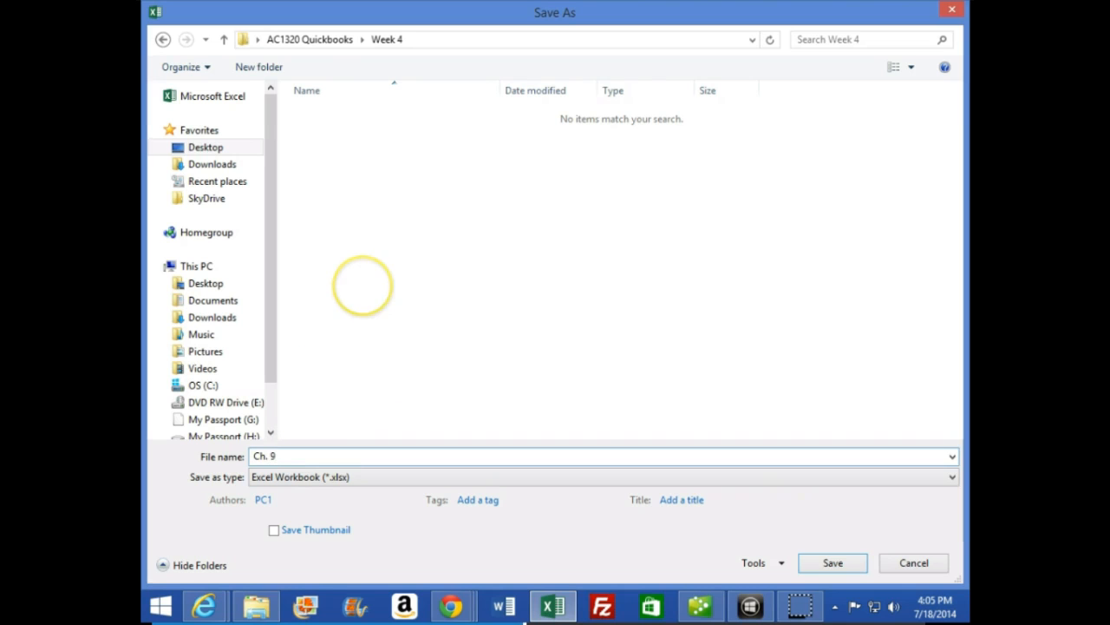
click(830, 563)
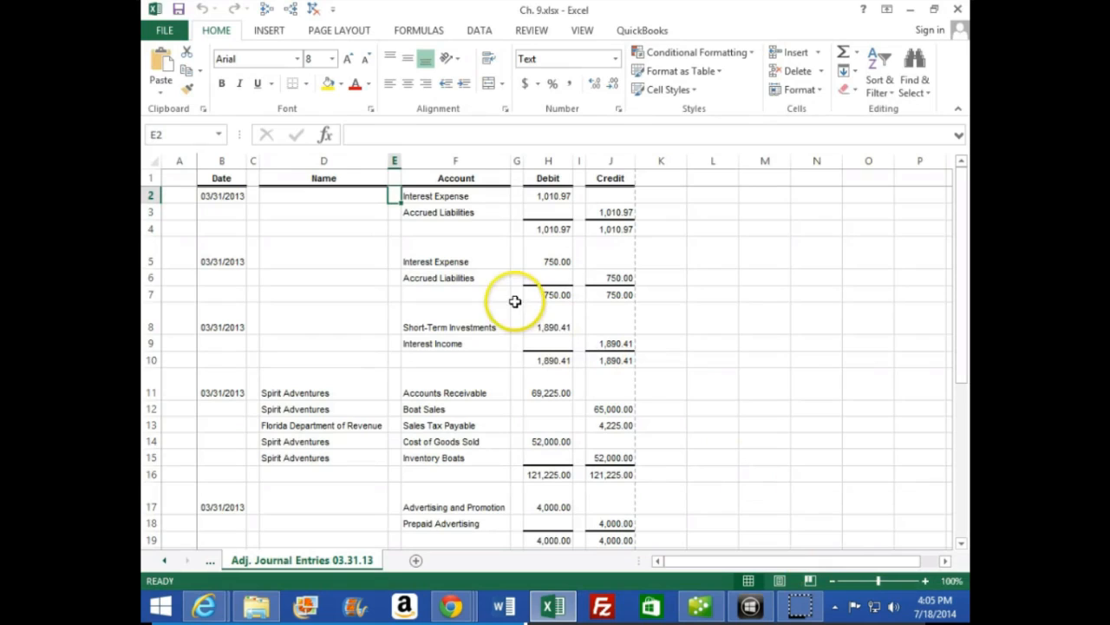
Close the Ch. 9 workbook, then switch to the CourseSmart textbook and examine the April 1 report instructions and Figure 9.9 on page 278
click(959, 12)
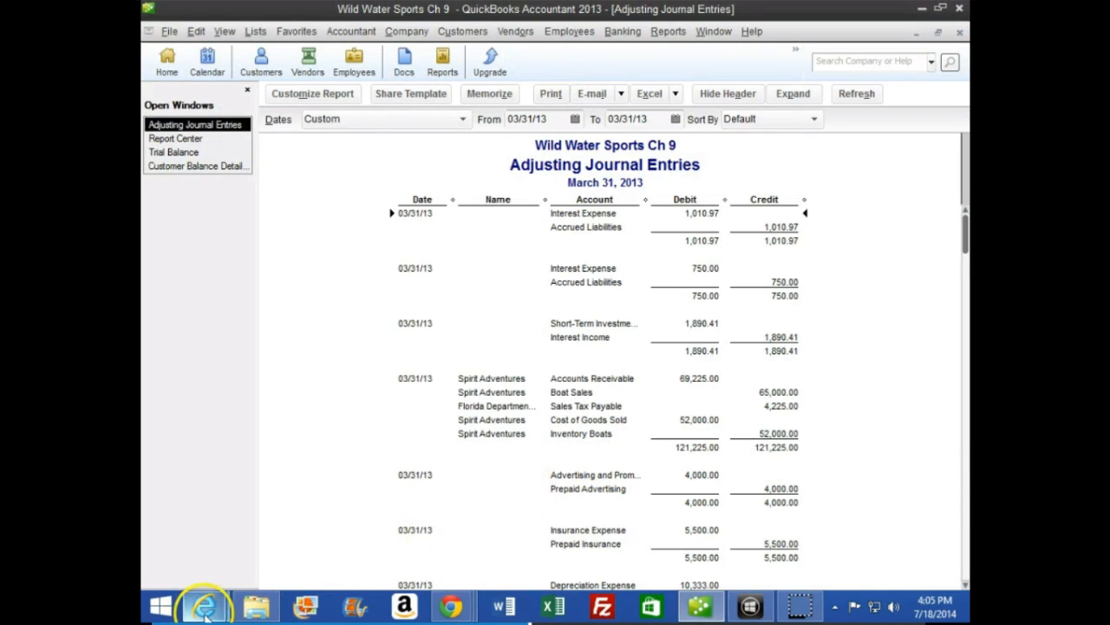
mouse_move(207, 610)
click(395, 530)
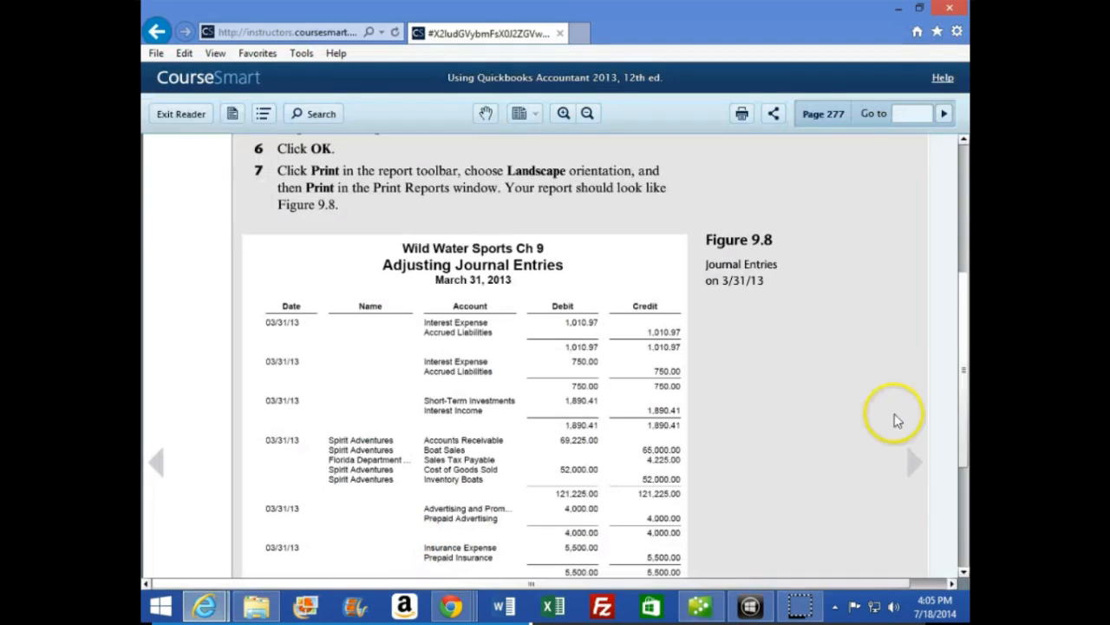
click(918, 458)
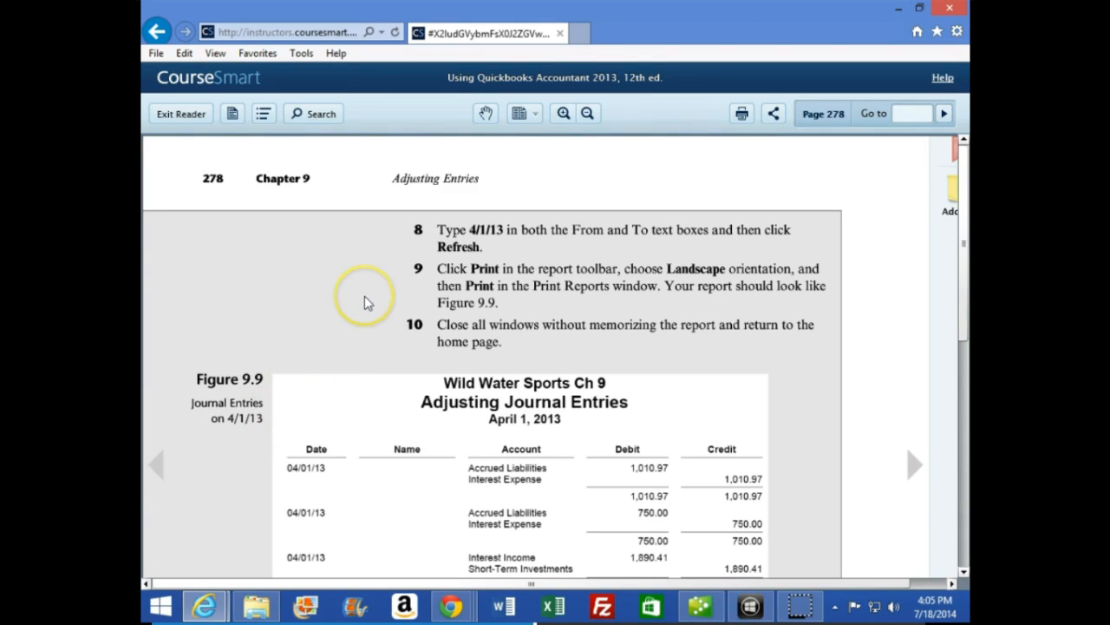
scroll(365, 308, down, 3)
scroll(359, 328, down, 2)
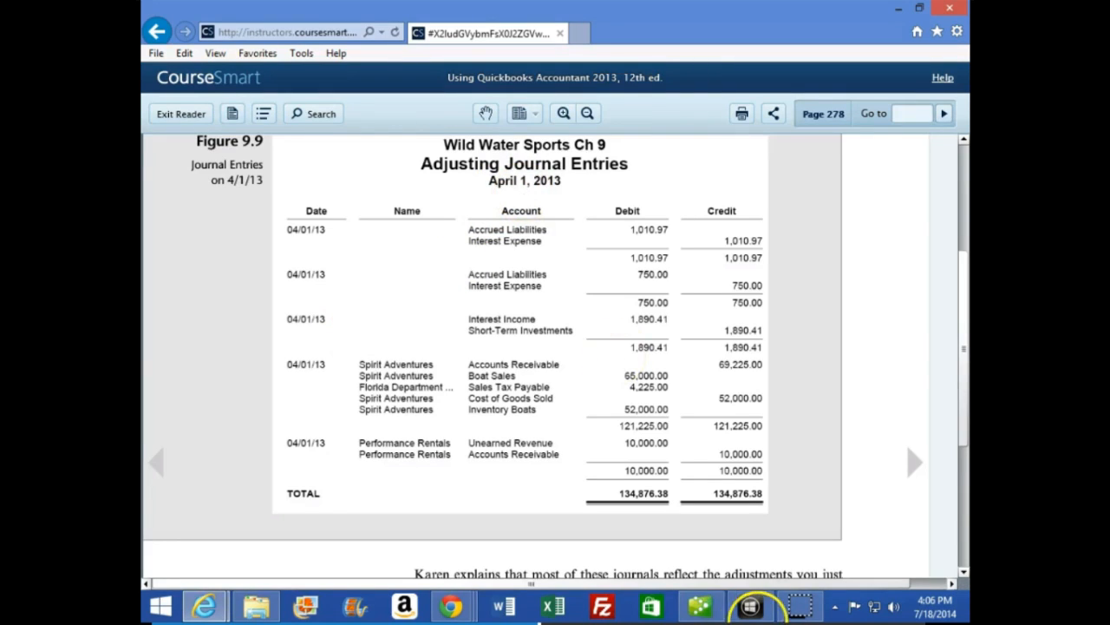
Switch back to QuickBooks and set the Adjusting Journal Entries report dates from 04/01/13 to 04/04/13
click(700, 606)
drag(569, 119, 455, 118)
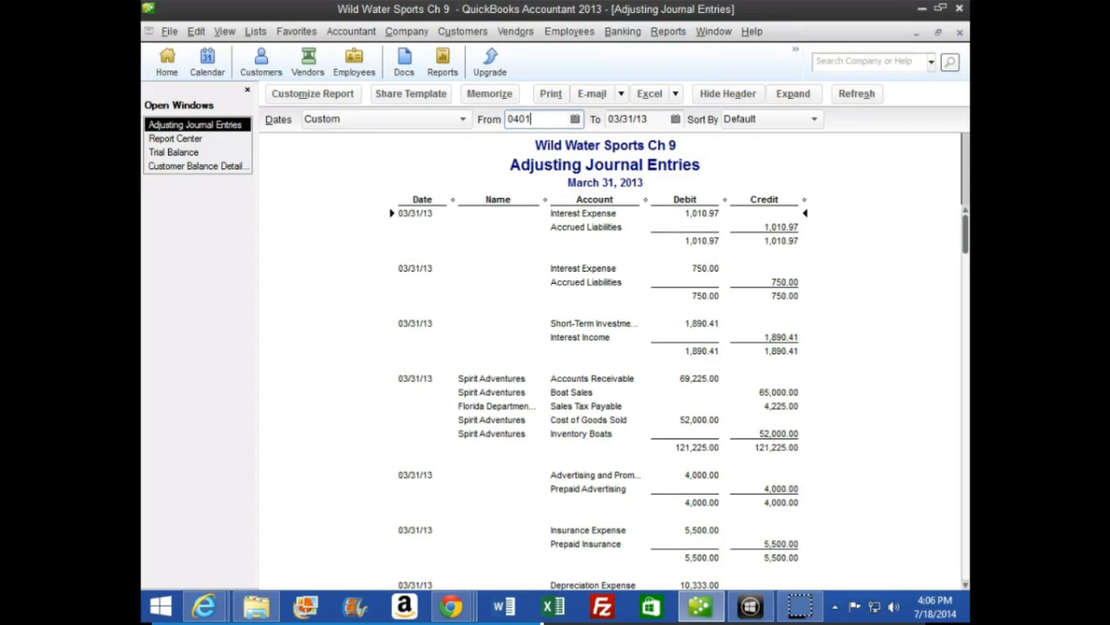
key(Tab)
text(0)
text(4/04/13)
key(Tab)
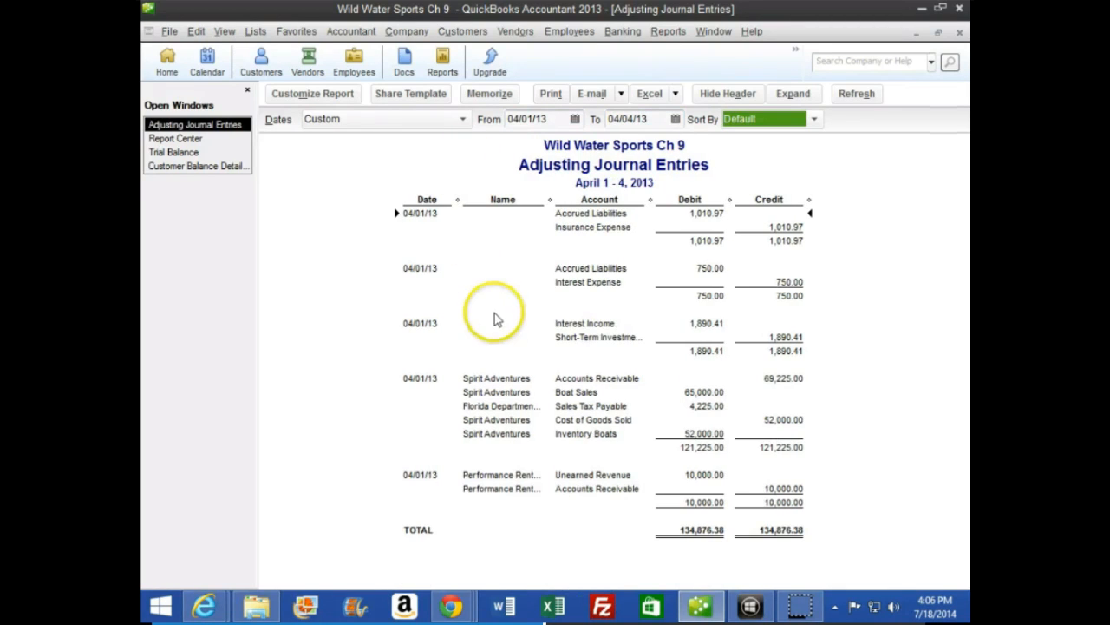
Place the textbook and QuickBooks side by side to compare the April adjusting entries with Figure 9.9, then restore the full-size report
click(528, 323)
click(554, 274)
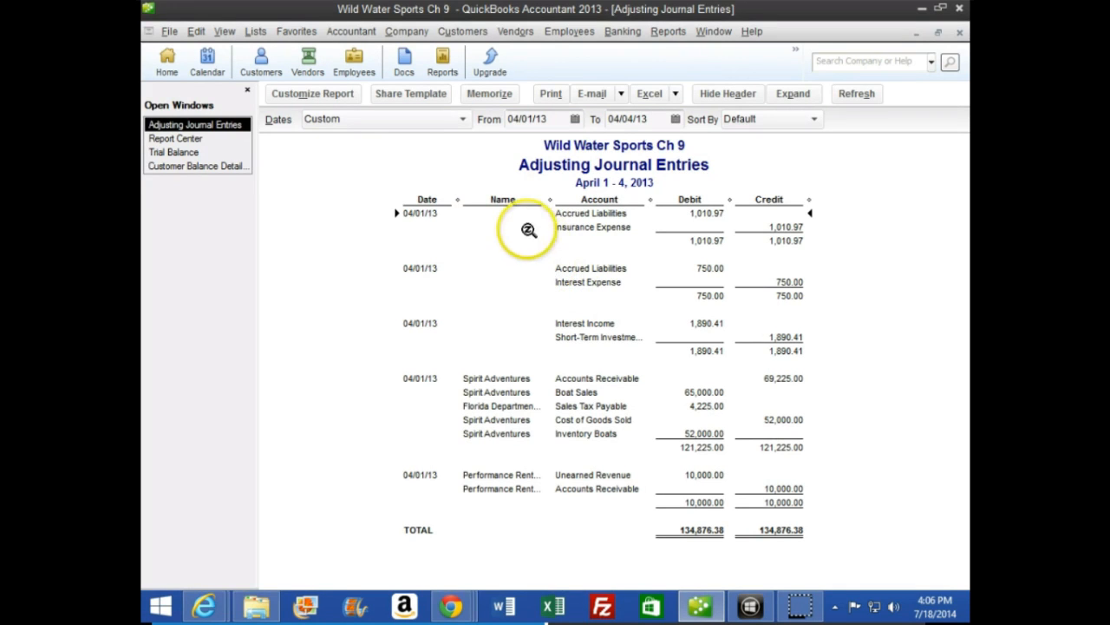
drag(314, 15, 968, 52)
drag(450, 13, 143, 78)
drag(347, 575, 438, 599)
drag(756, 582, 922, 581)
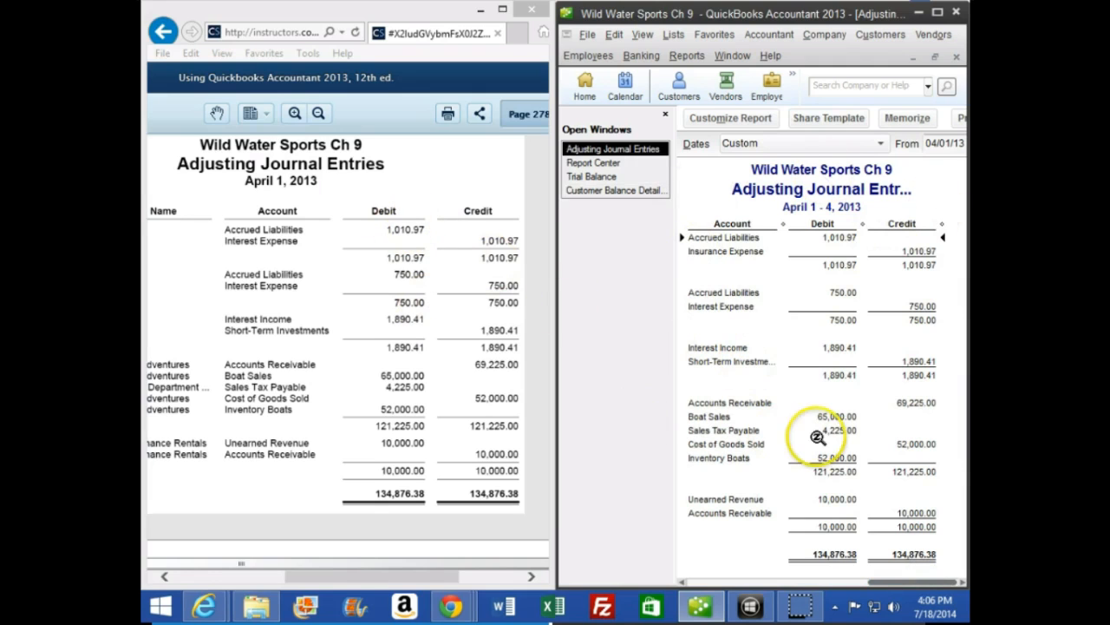
click(938, 12)
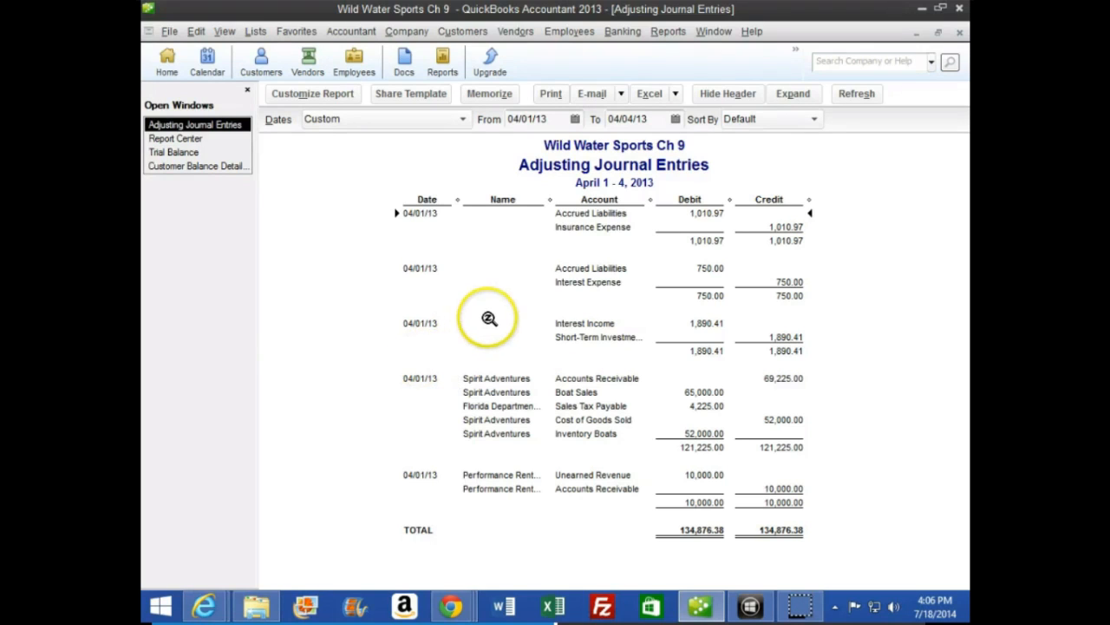
Set up the report's Excel export to create a new worksheet in an existing workbook
click(676, 93)
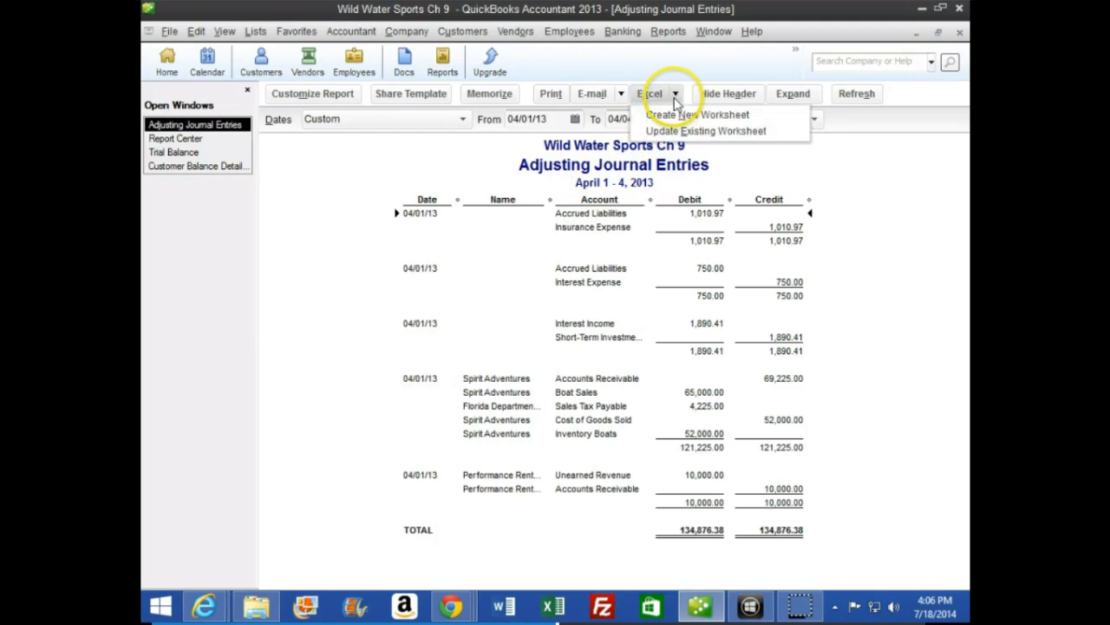
click(726, 117)
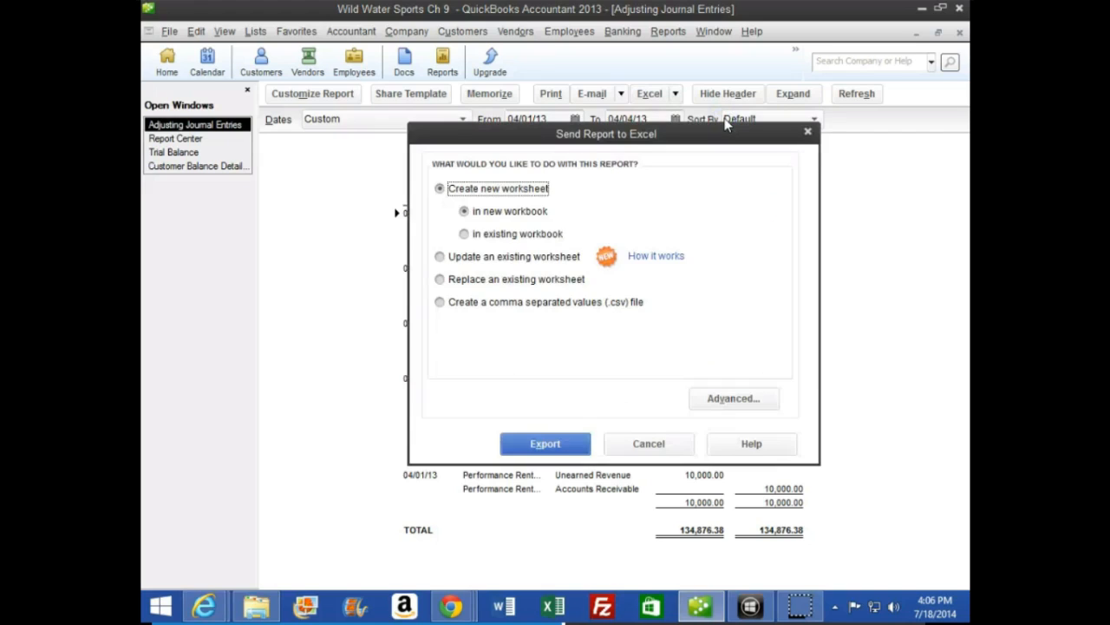
click(465, 235)
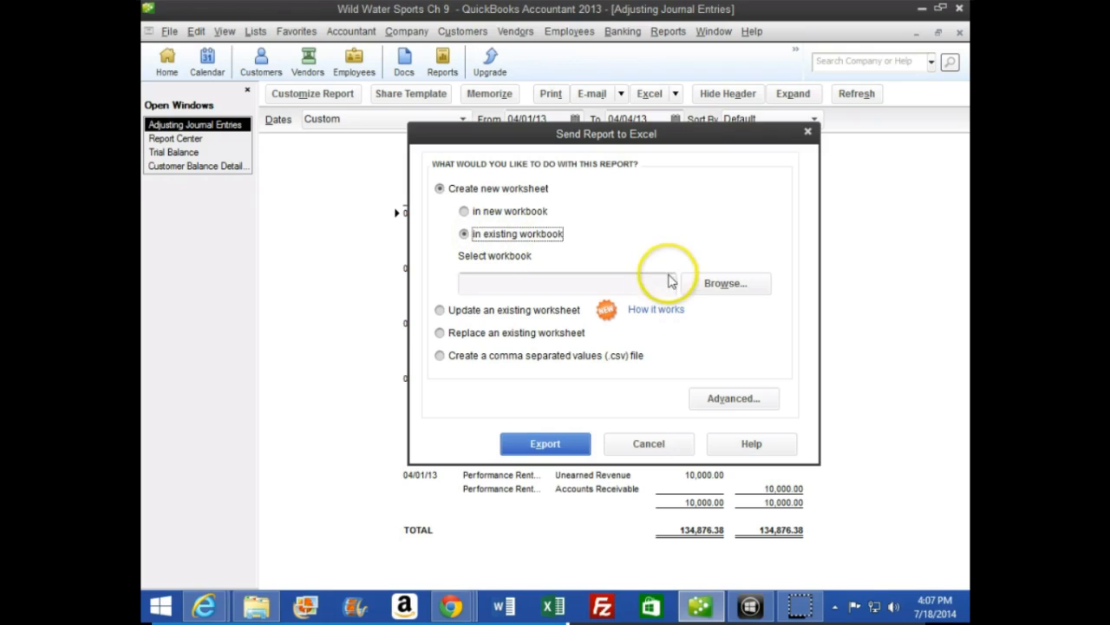
Choose the Ch. 9 workbook in the Desktop's AC1320 Quickbooks > Week 4 folder as the destination and export the report
click(722, 285)
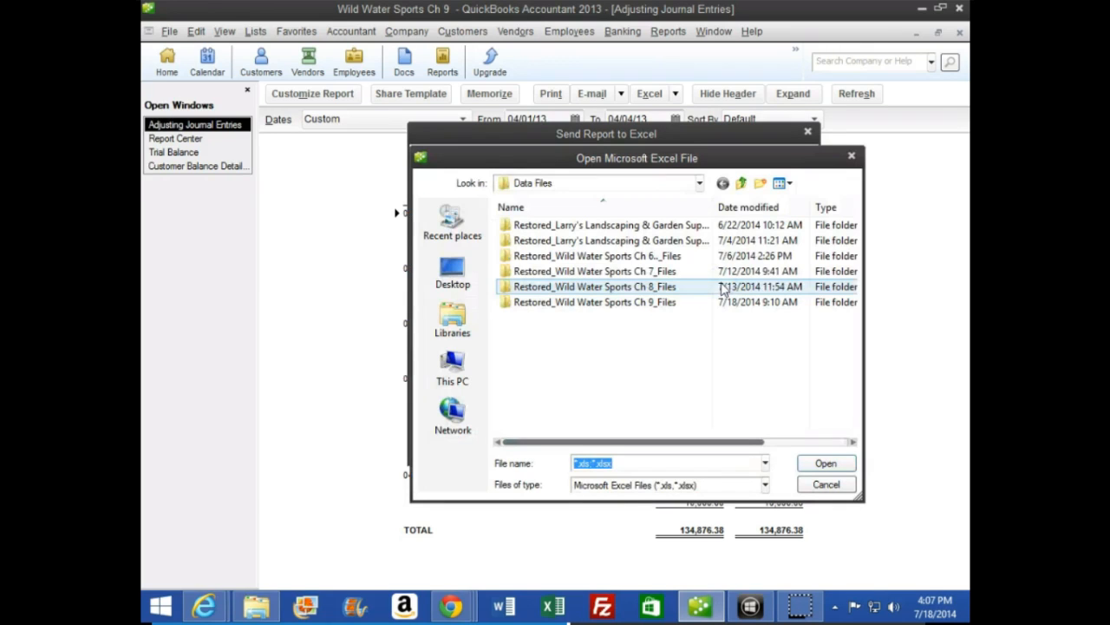
click(453, 270)
click(519, 426)
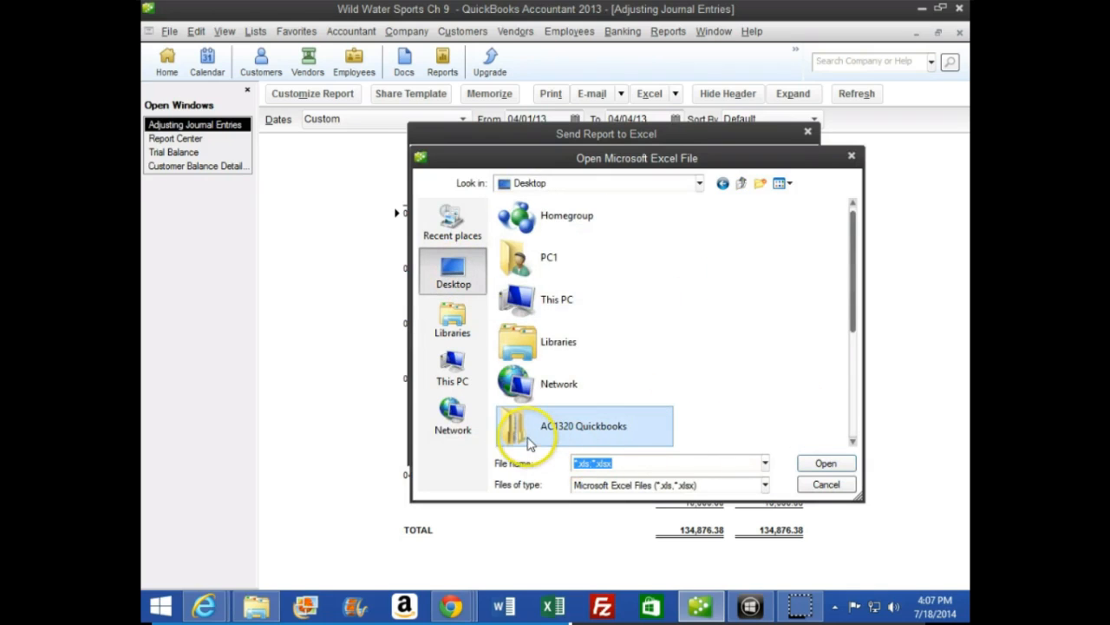
double_click(524, 431)
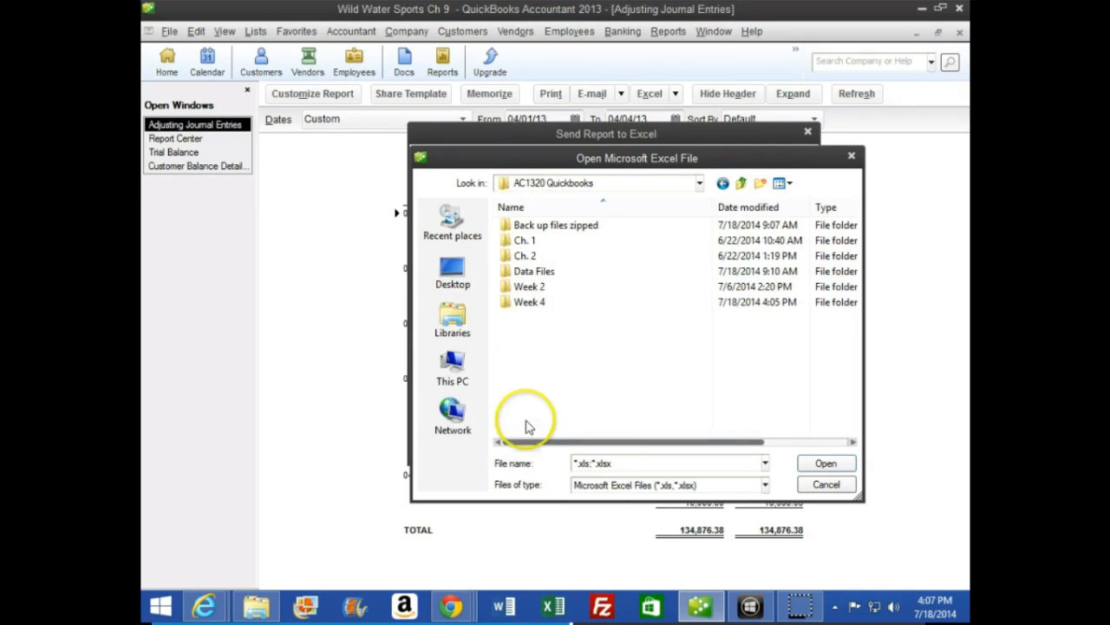
double_click(530, 304)
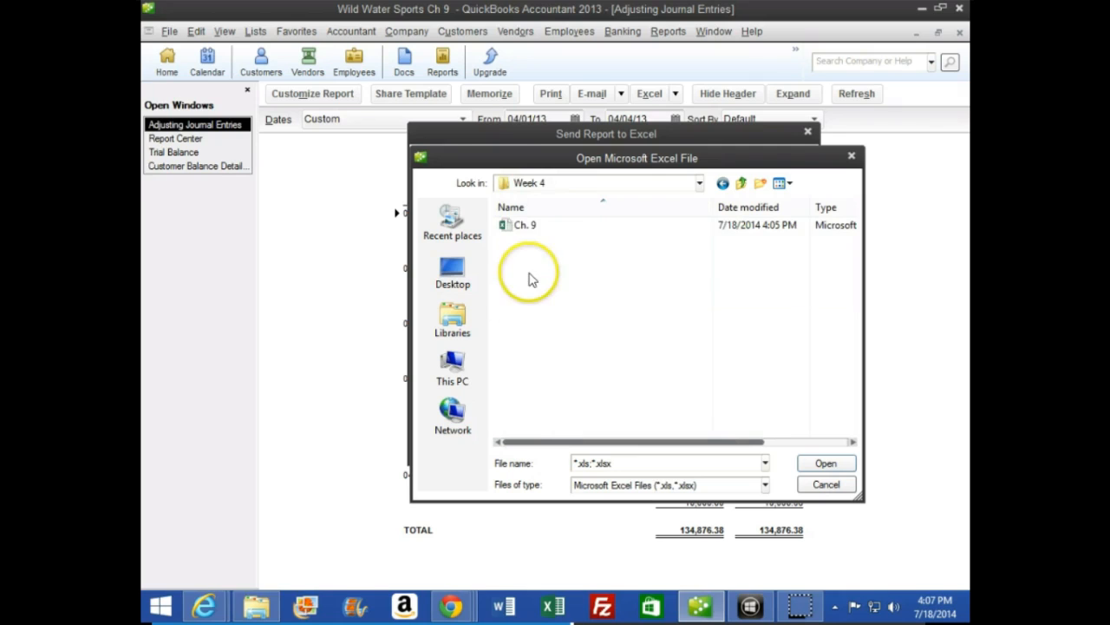
double_click(516, 226)
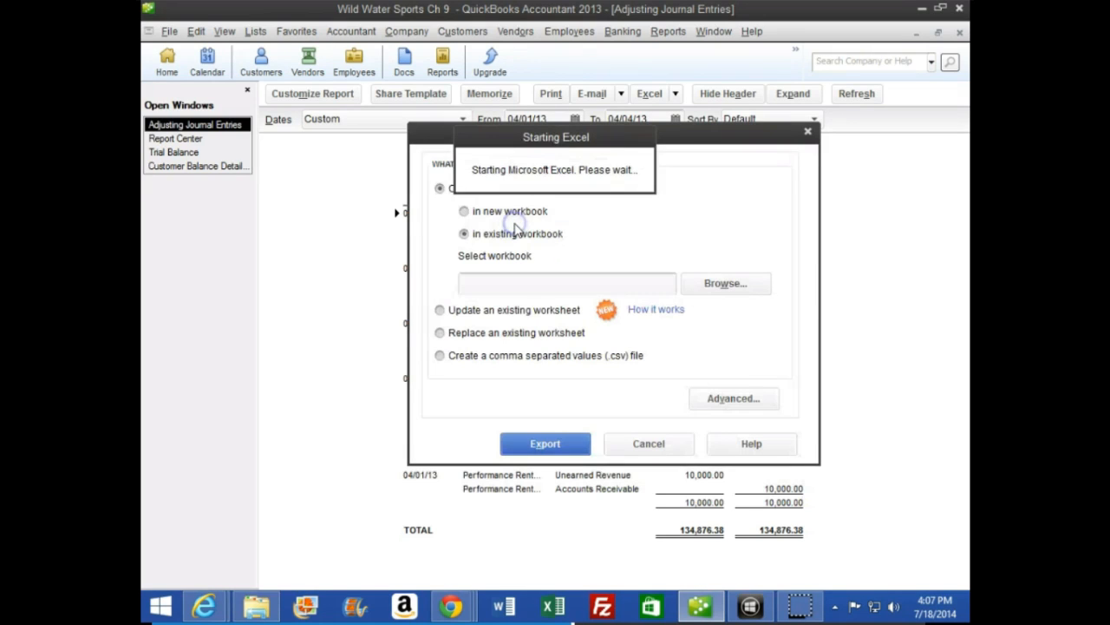
click(521, 450)
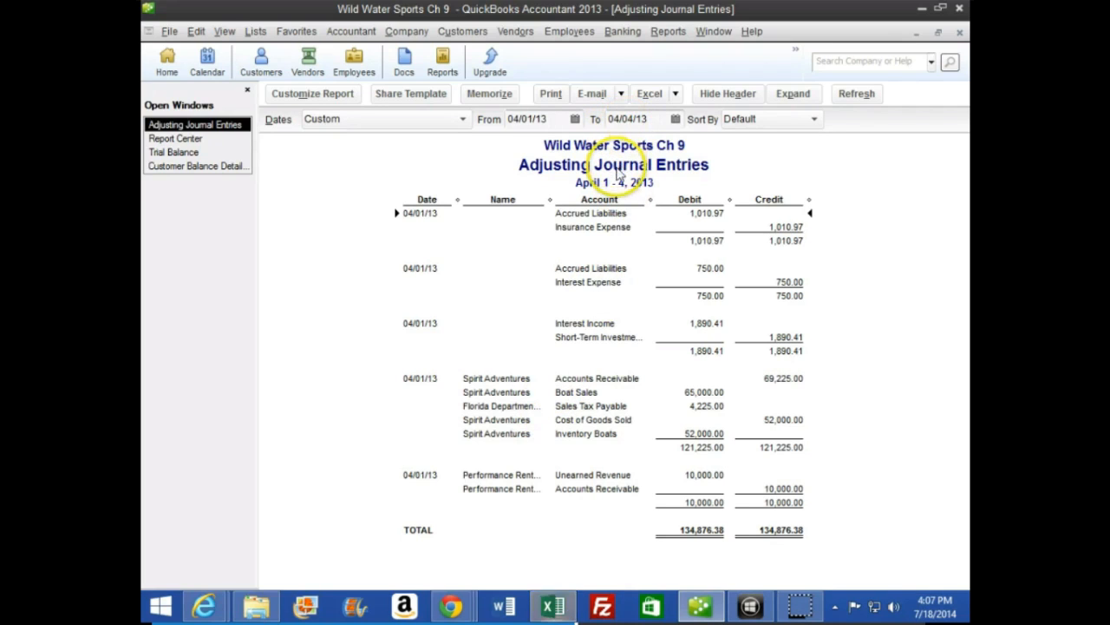
Switch to the Ch. 9 workbook in Excel and rename Sheet1 as "Adj. Journal Entries 04.01.13"
click(555, 605)
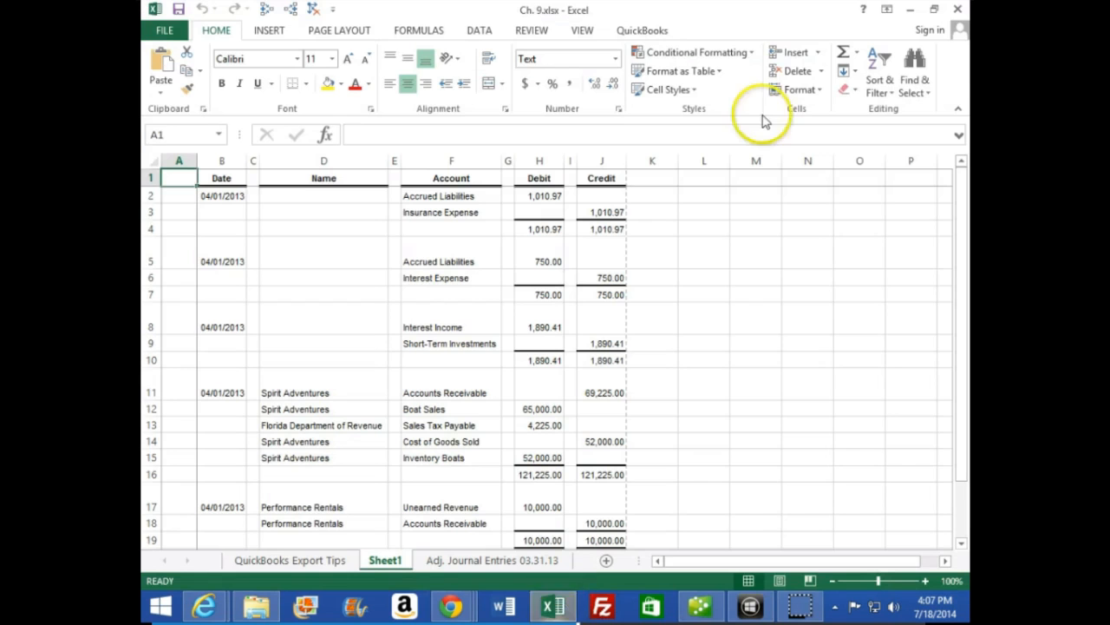
drag(736, 19, 570, 195)
click(418, 542)
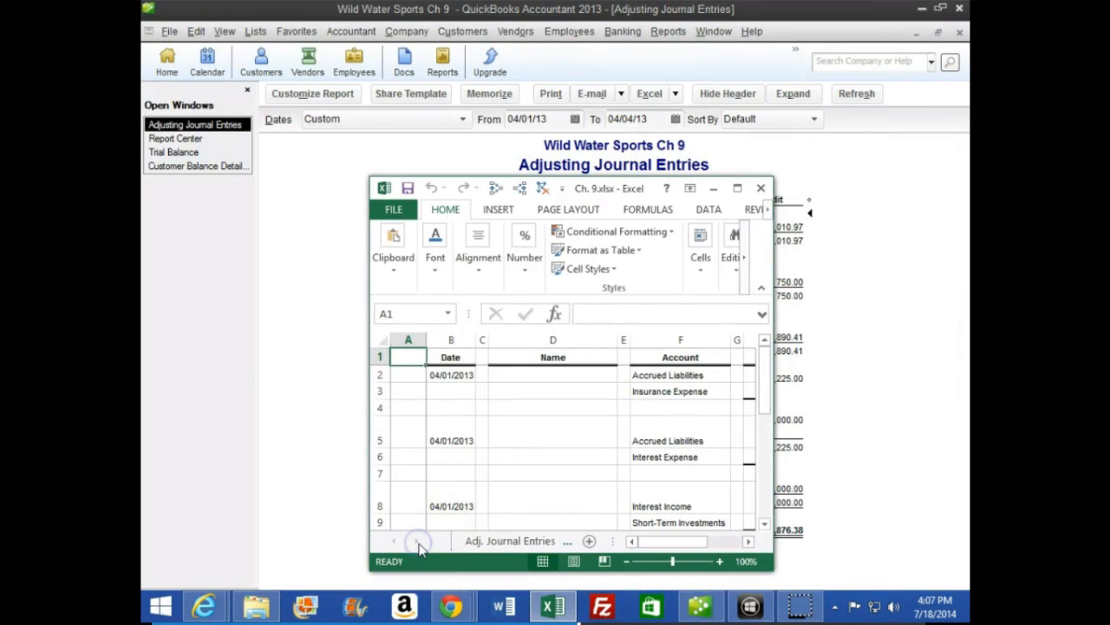
click(417, 542)
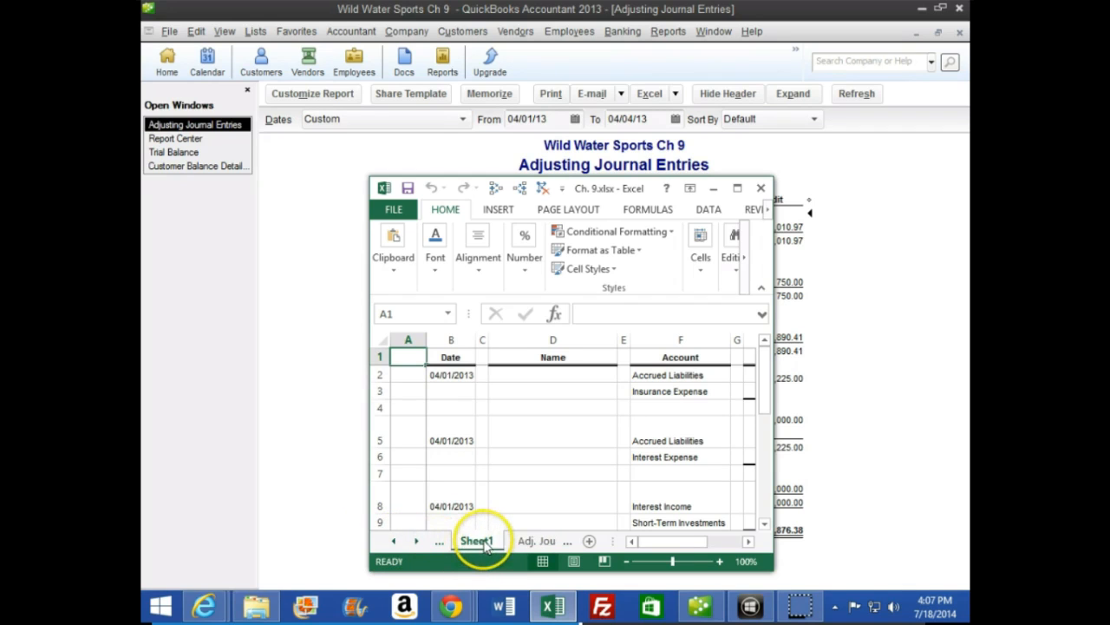
double_click(478, 541)
text(Adj)
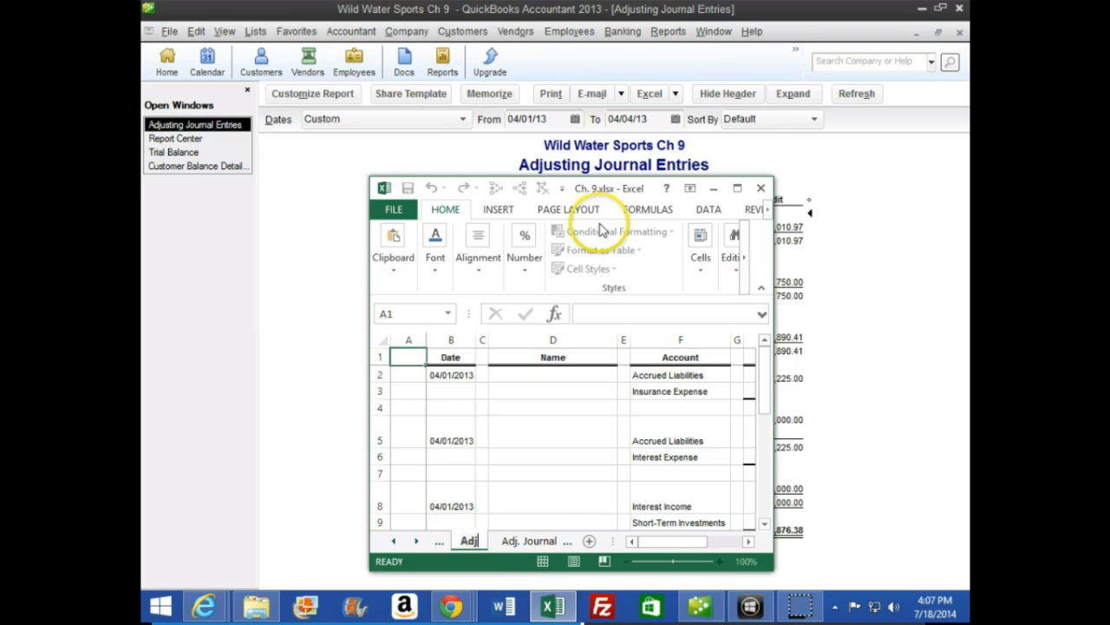
text(. Journa)
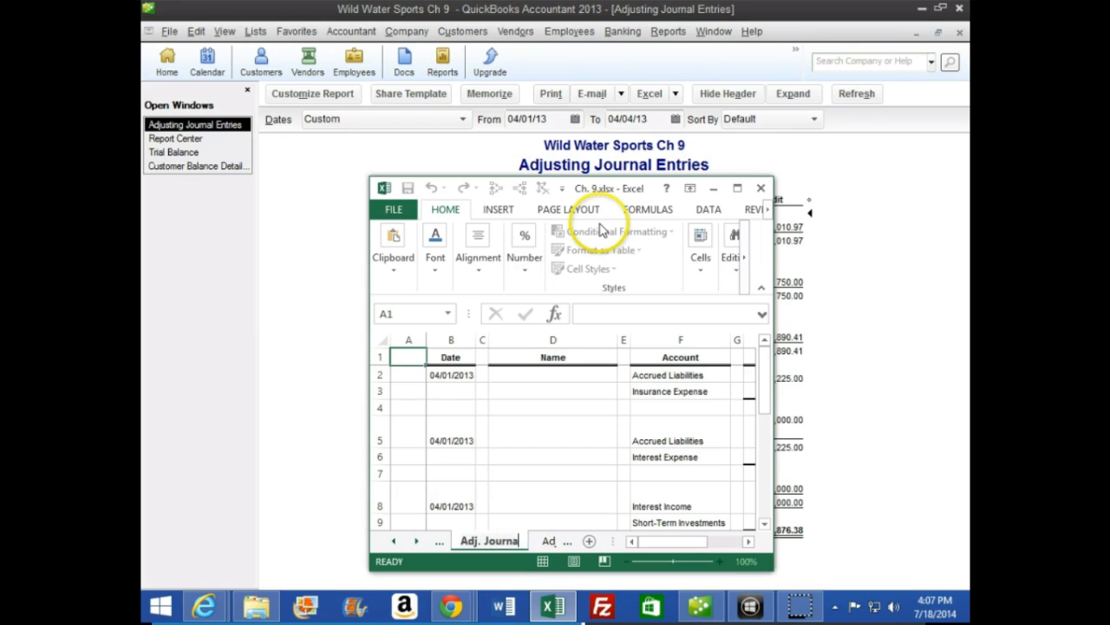
text(l Entries 04.01.13)
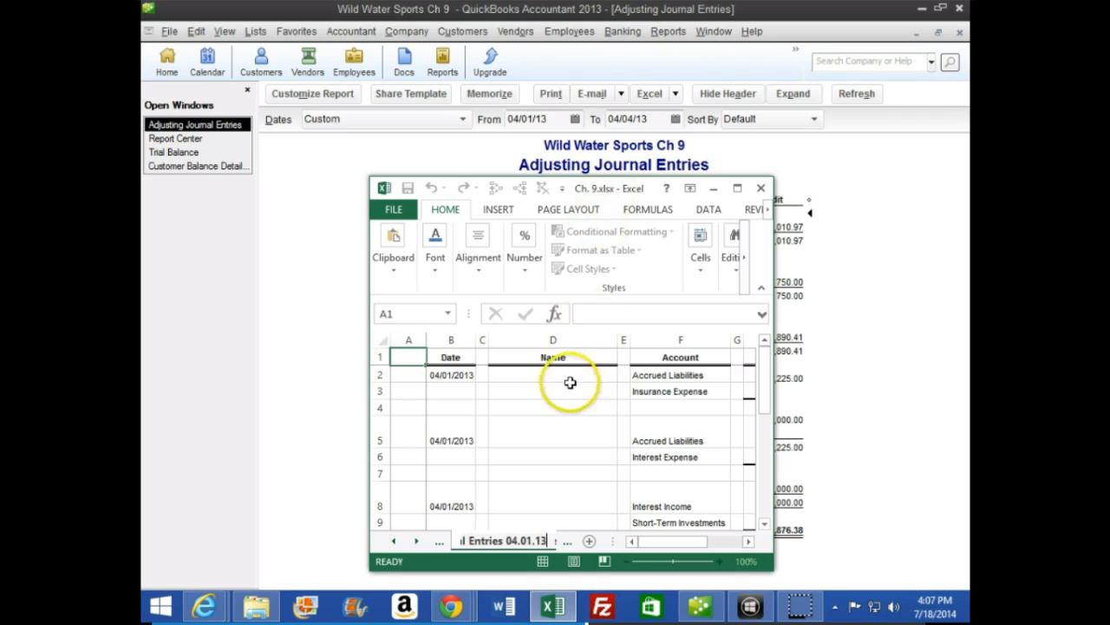
drag(570, 387, 570, 375)
Maximize the Ch. 9 workbook, look over the exported entries, and close it with the changes saved
click(734, 188)
scroll(530, 391, down, 5)
scroll(527, 385, up, 5)
click(958, 9)
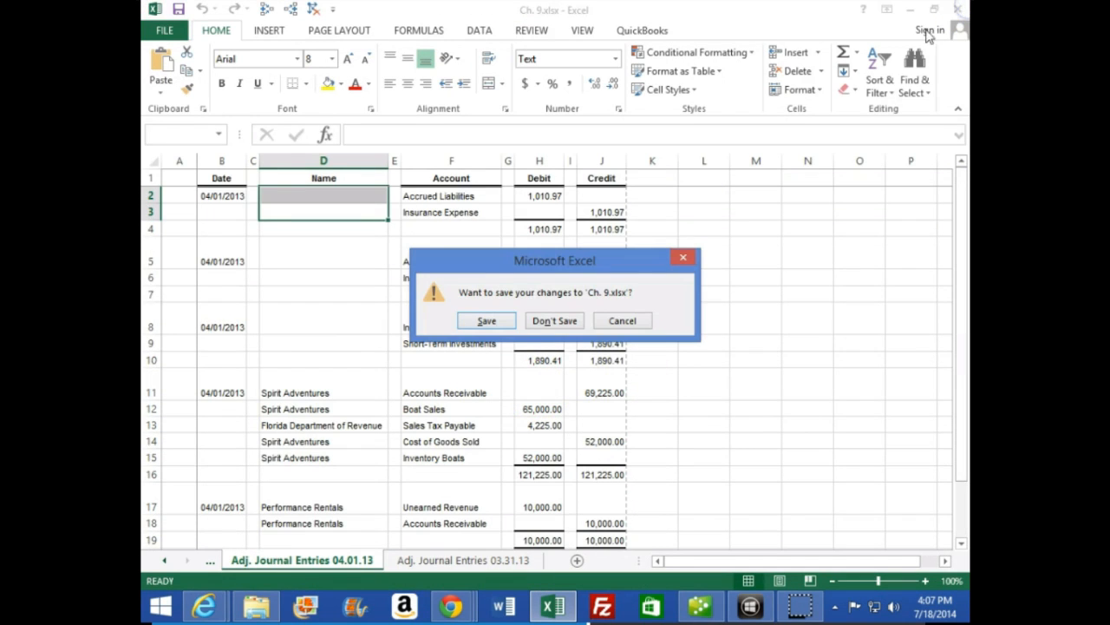
click(476, 321)
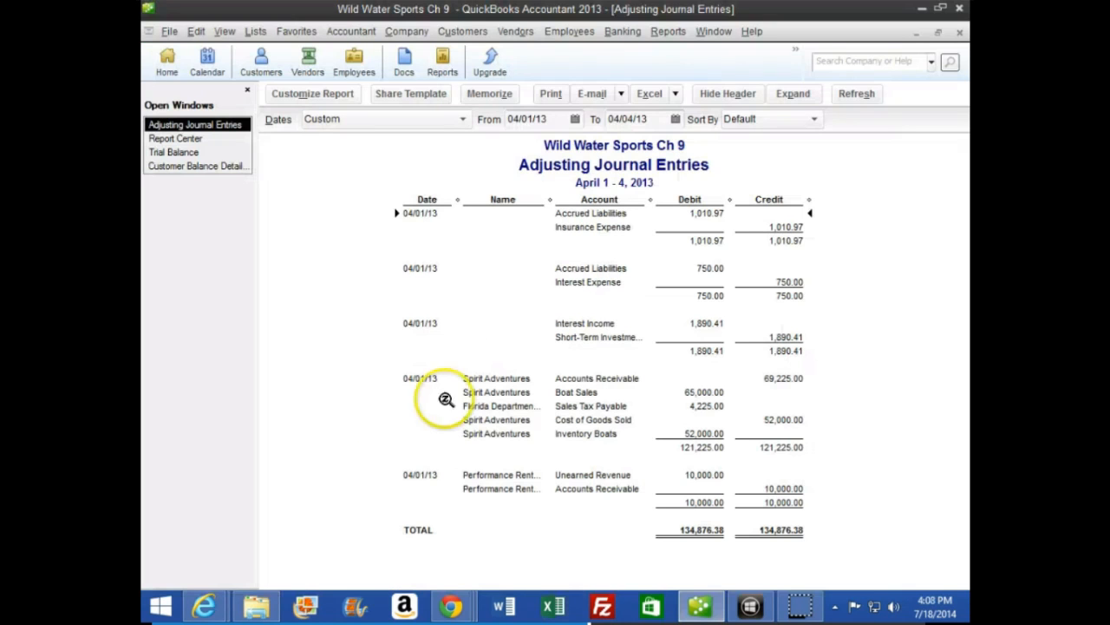
Switch to the CourseSmart textbook and read the page 279 instructions for reconciling the bank statement as of 3/31/13
mouse_move(229, 590)
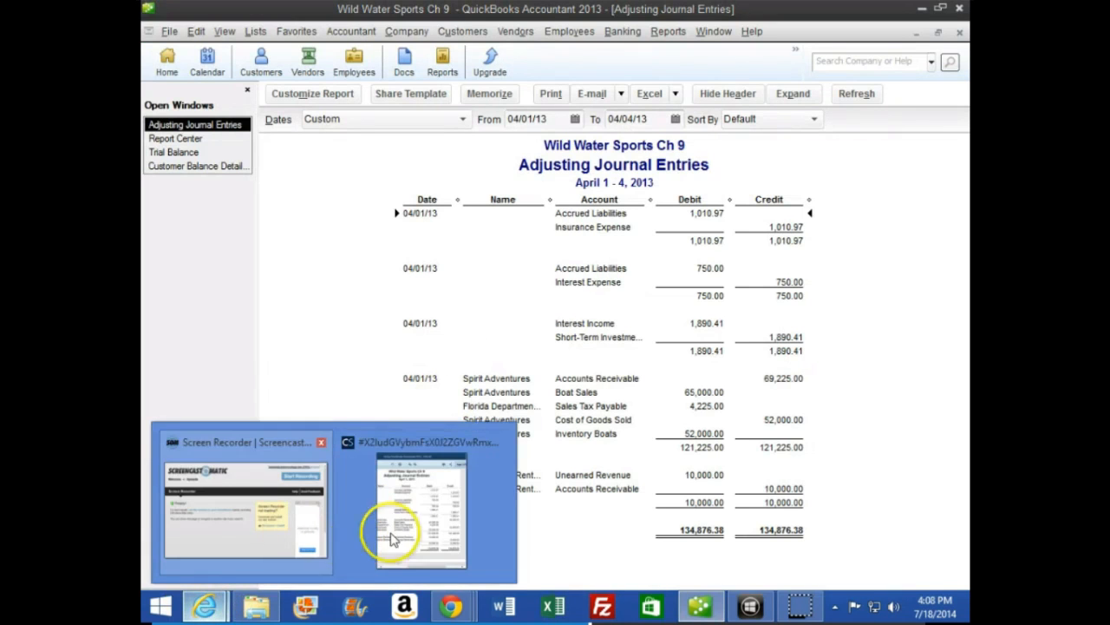
click(421, 508)
click(502, 9)
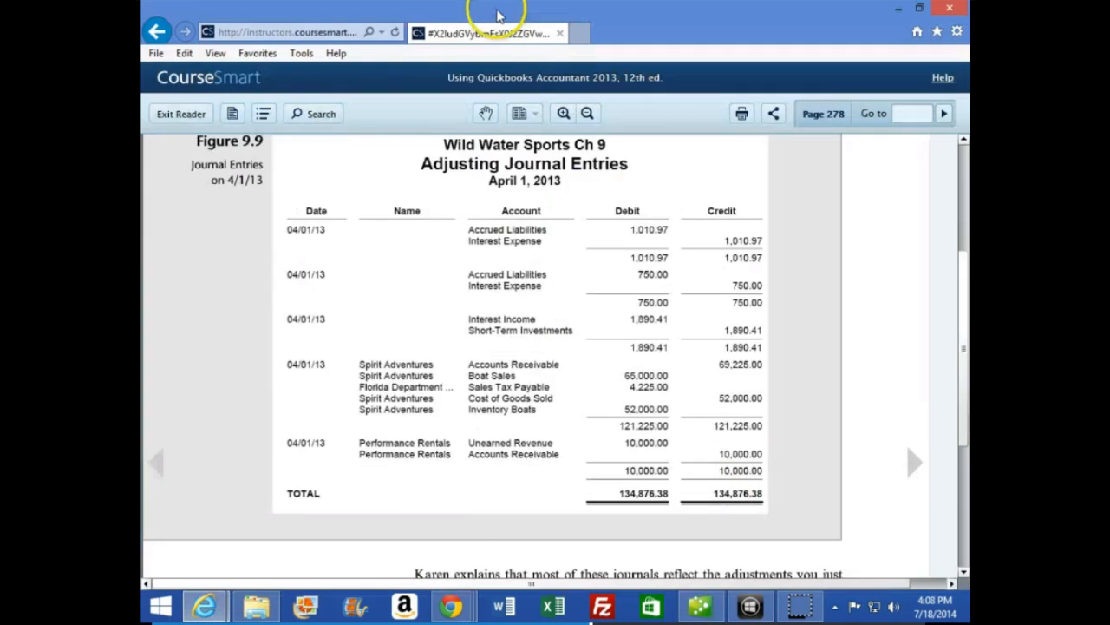
scroll(922, 473, down, 3)
click(921, 468)
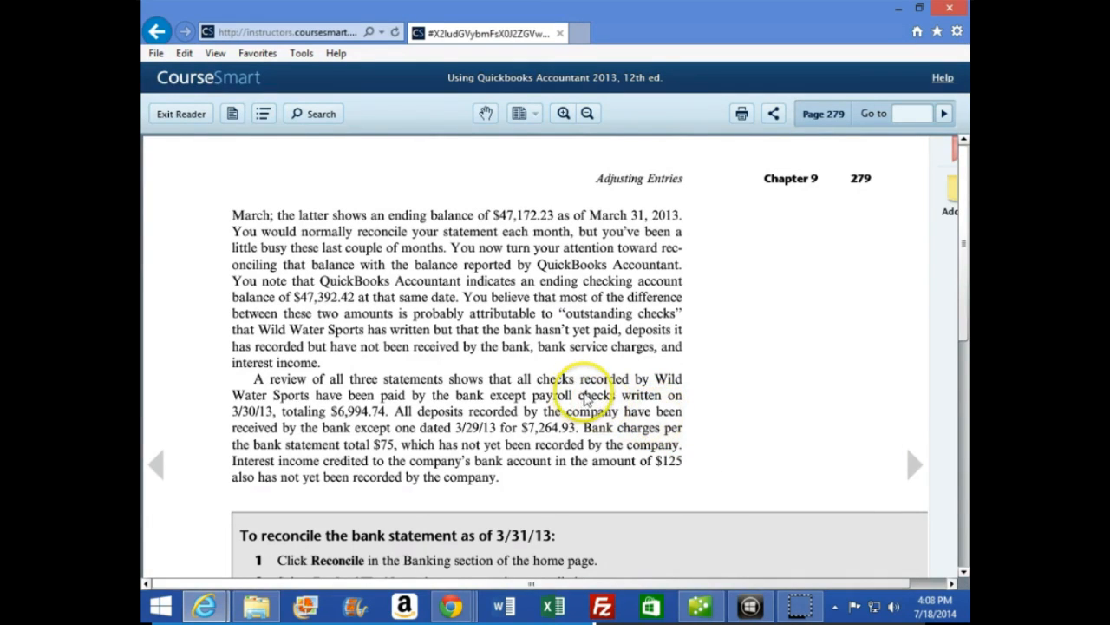
scroll(588, 399, down, 3)
scroll(217, 434, down, 1)
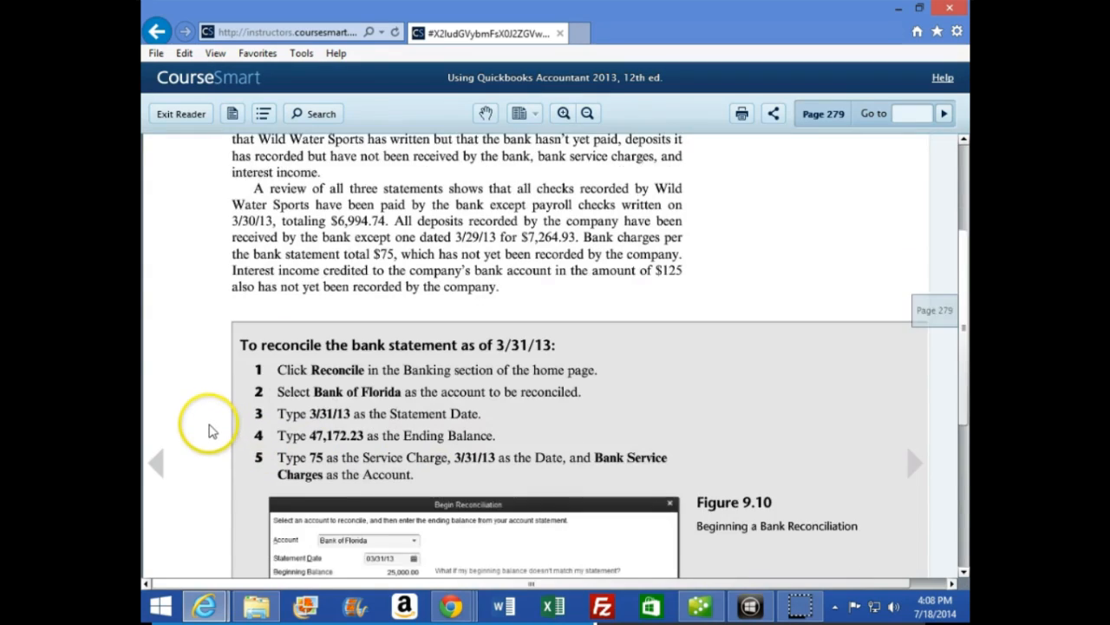
scroll(206, 423, down, 2)
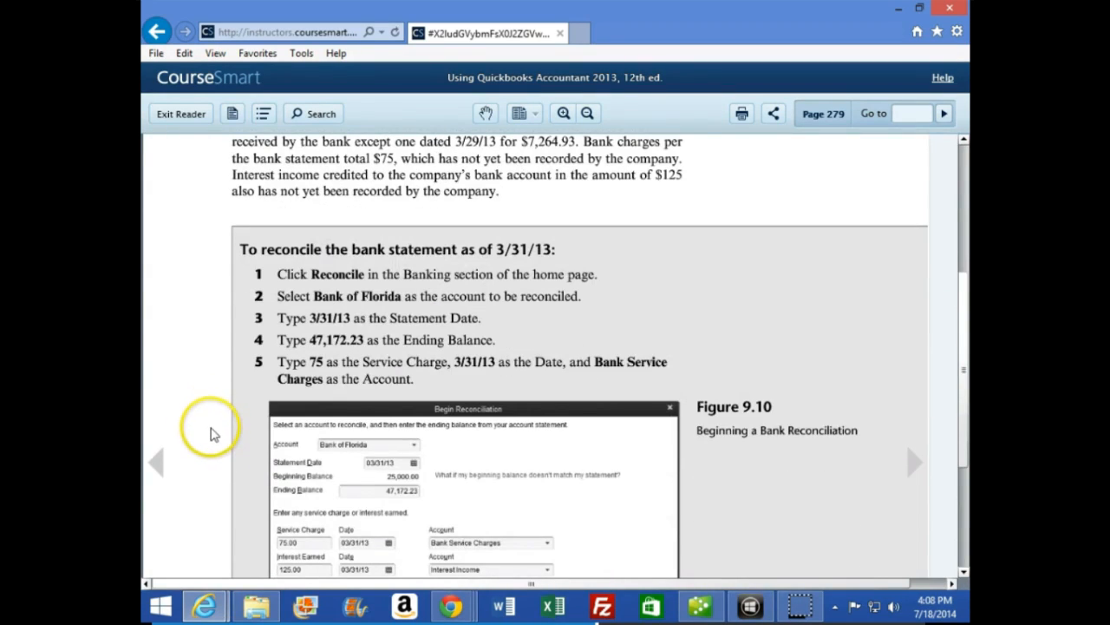
scroll(199, 395, down, 1)
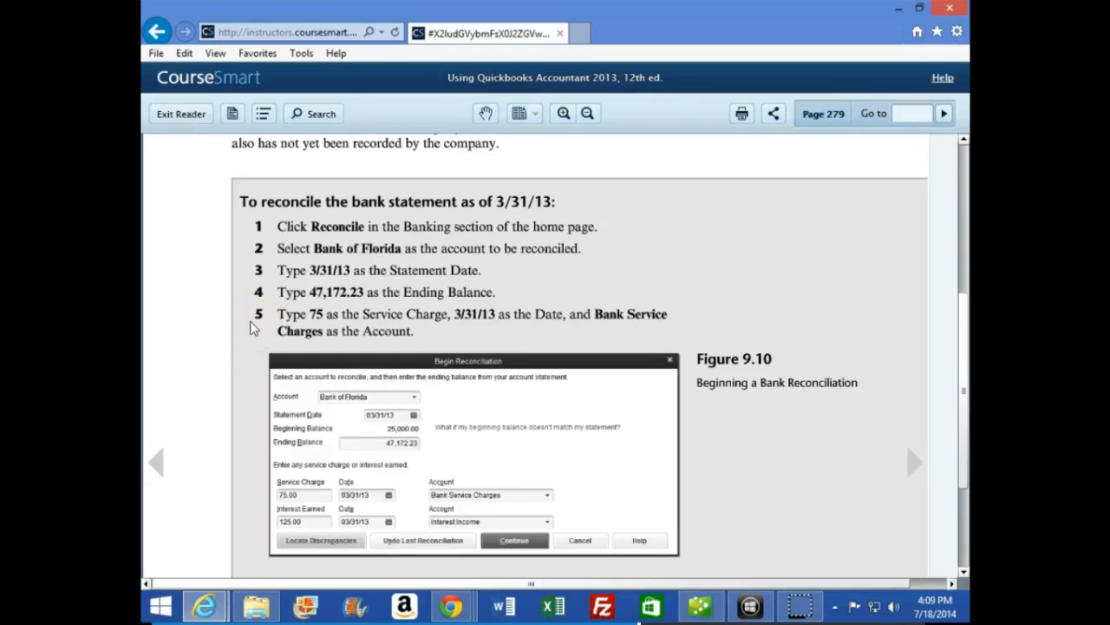
scroll(253, 328, down, 3)
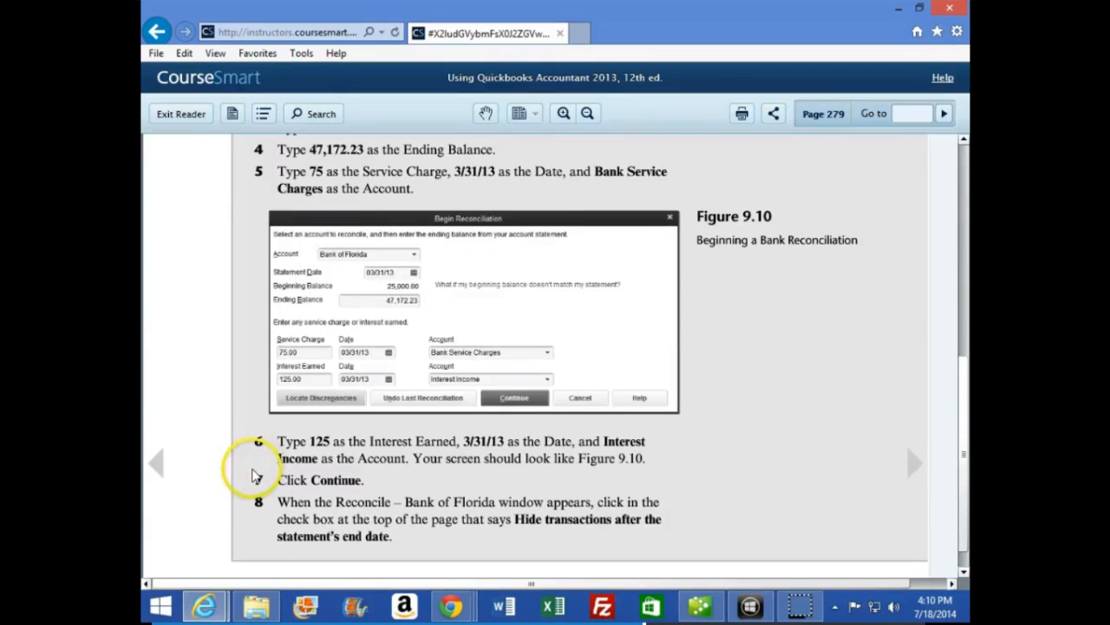
Switch back to QuickBooks and go to the home page
click(703, 608)
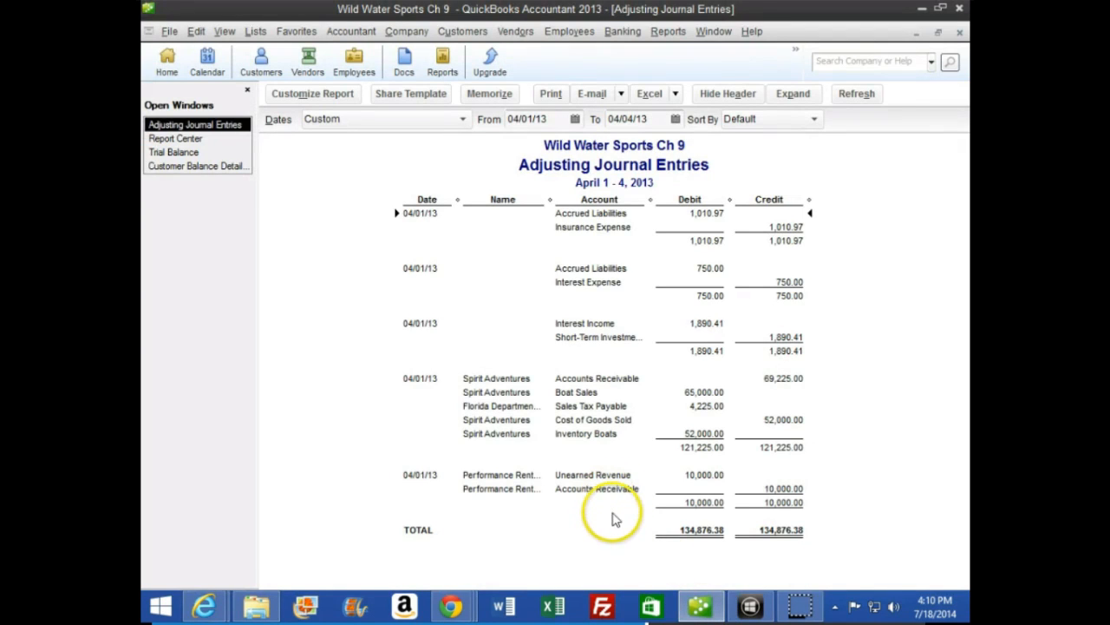
click(170, 68)
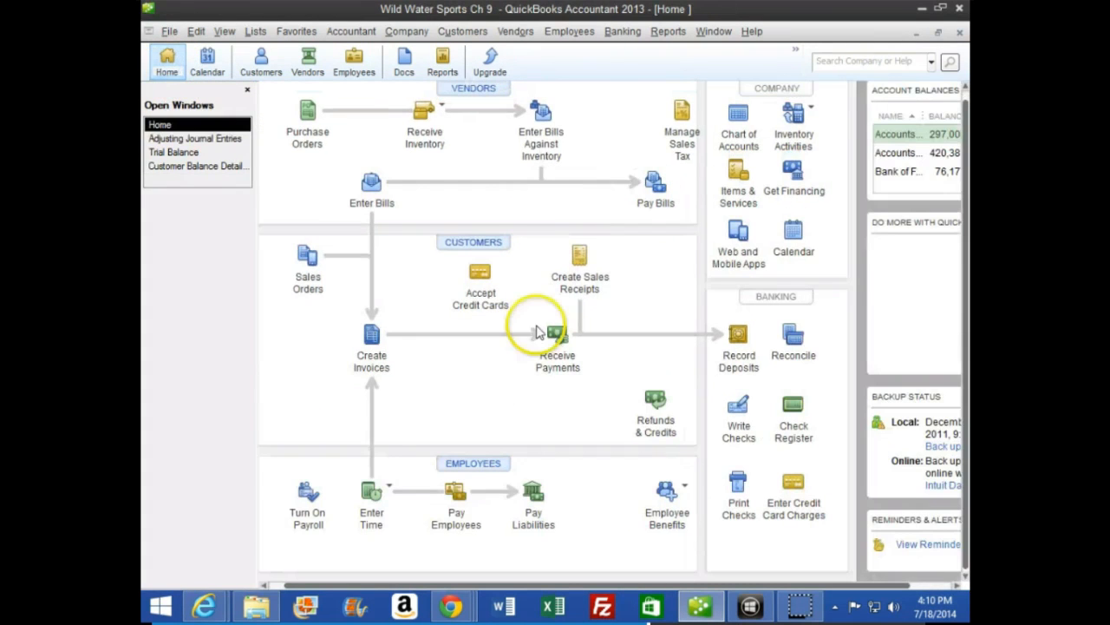
Start reconciling the Bank of Florida account with statement date 03/31/13 and ending balance 47,172.23
click(733, 484)
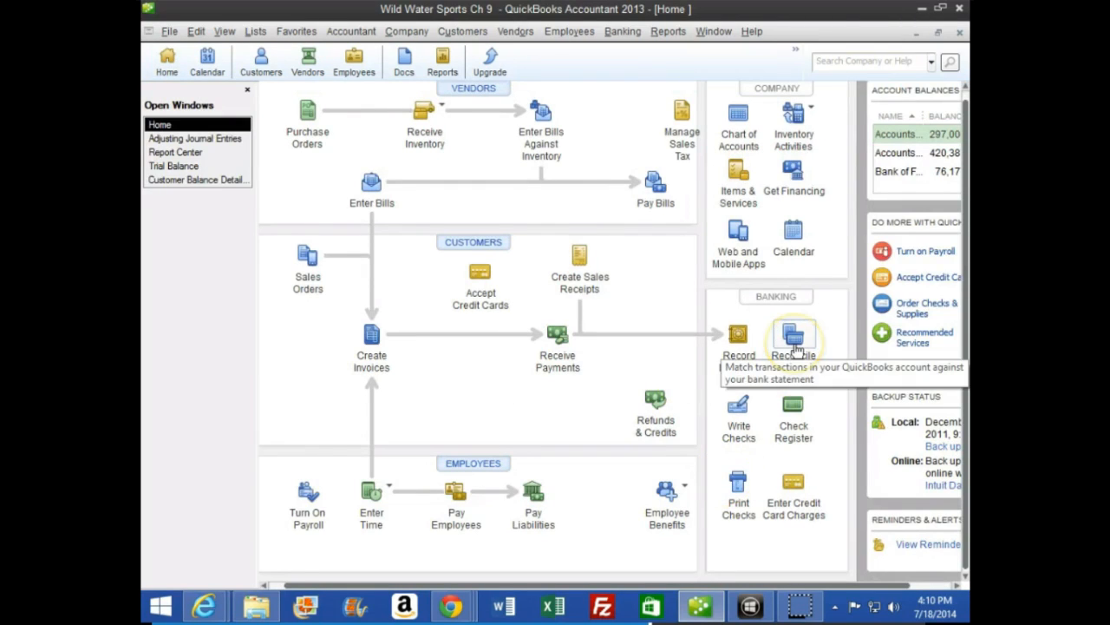
click(608, 35)
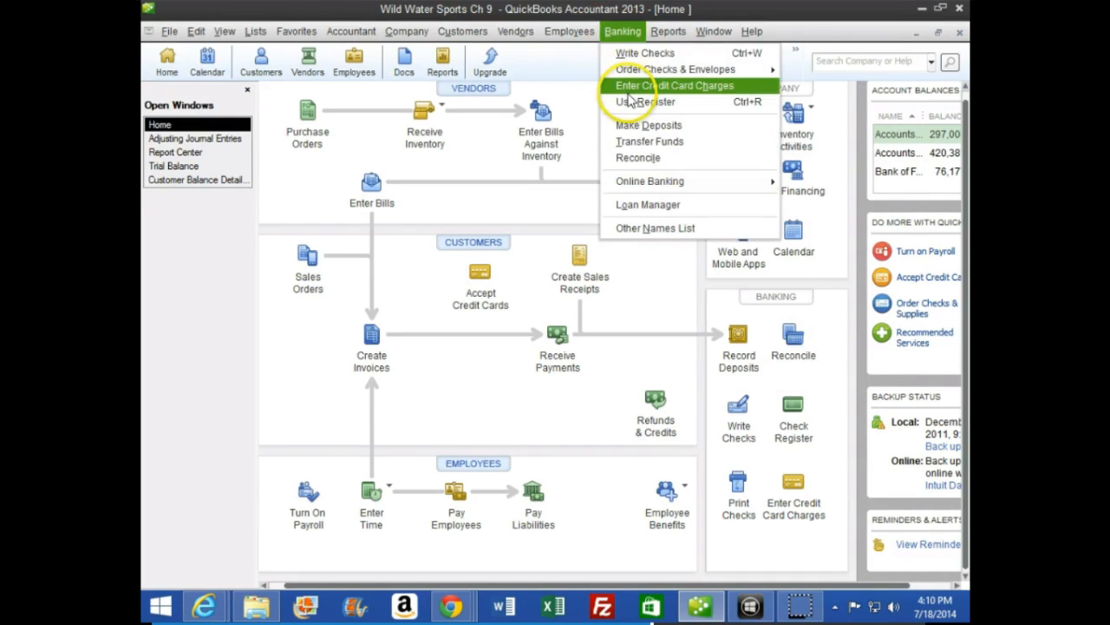
click(637, 160)
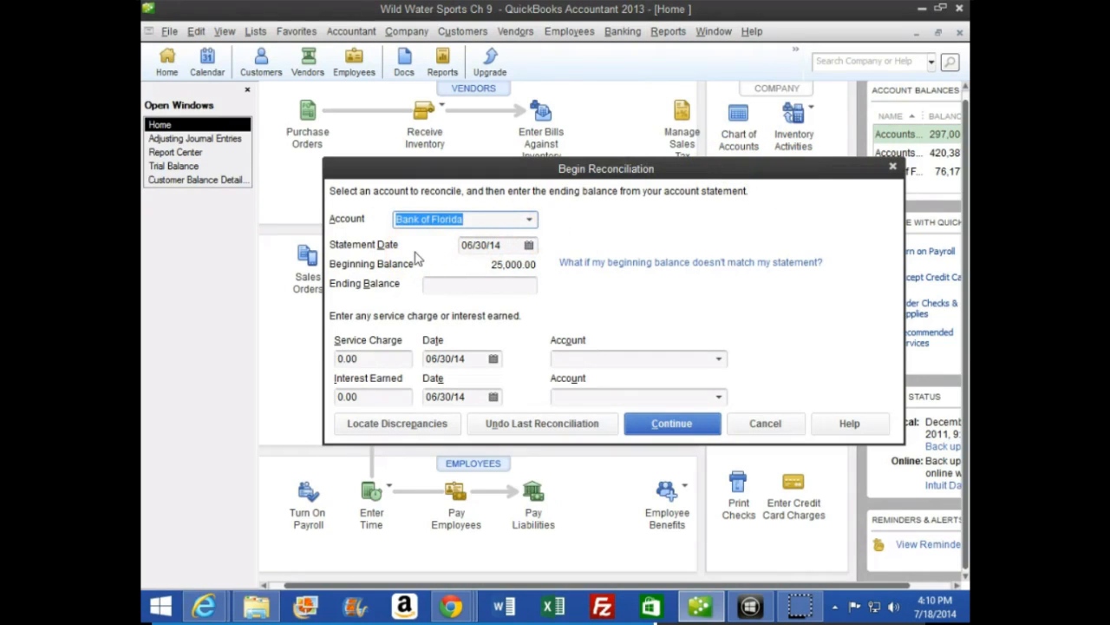
key(Tab)
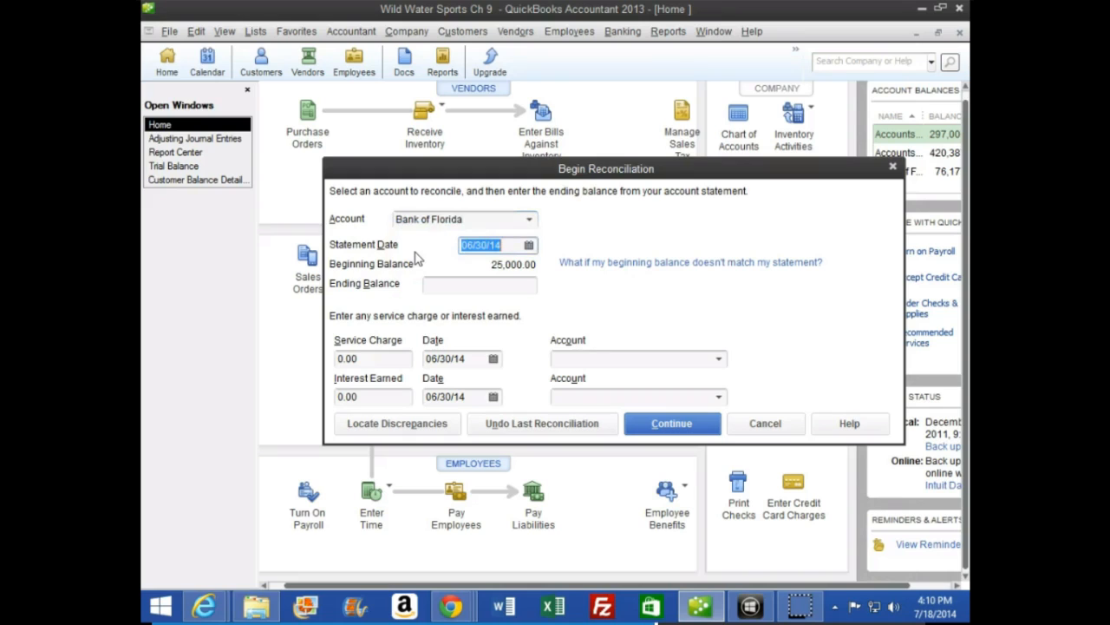
text(0)
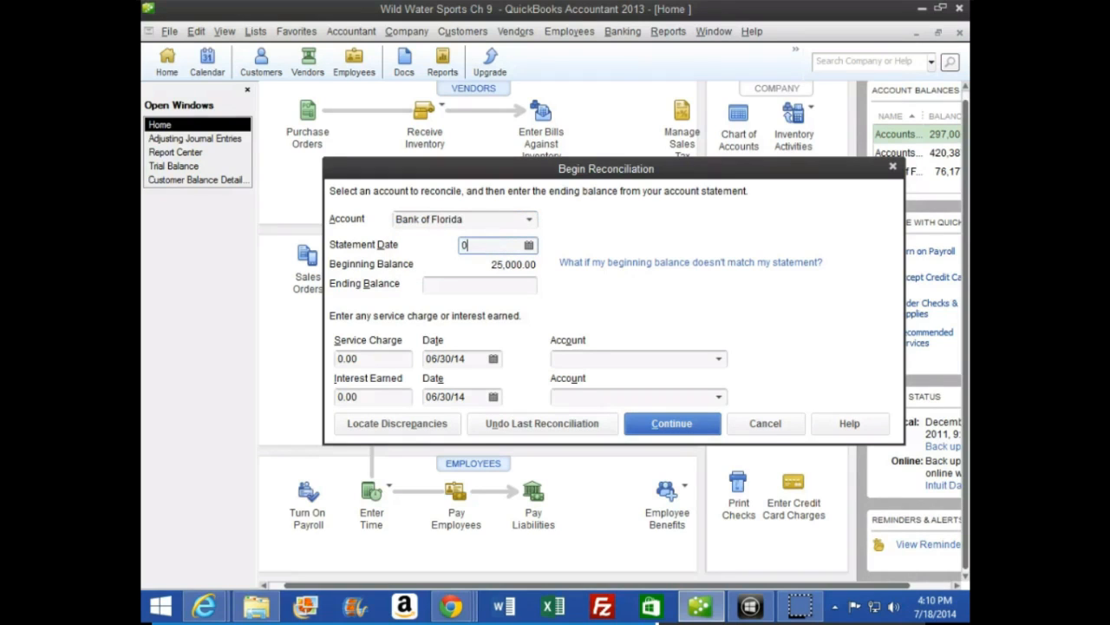
text(33113)
key(Tab)
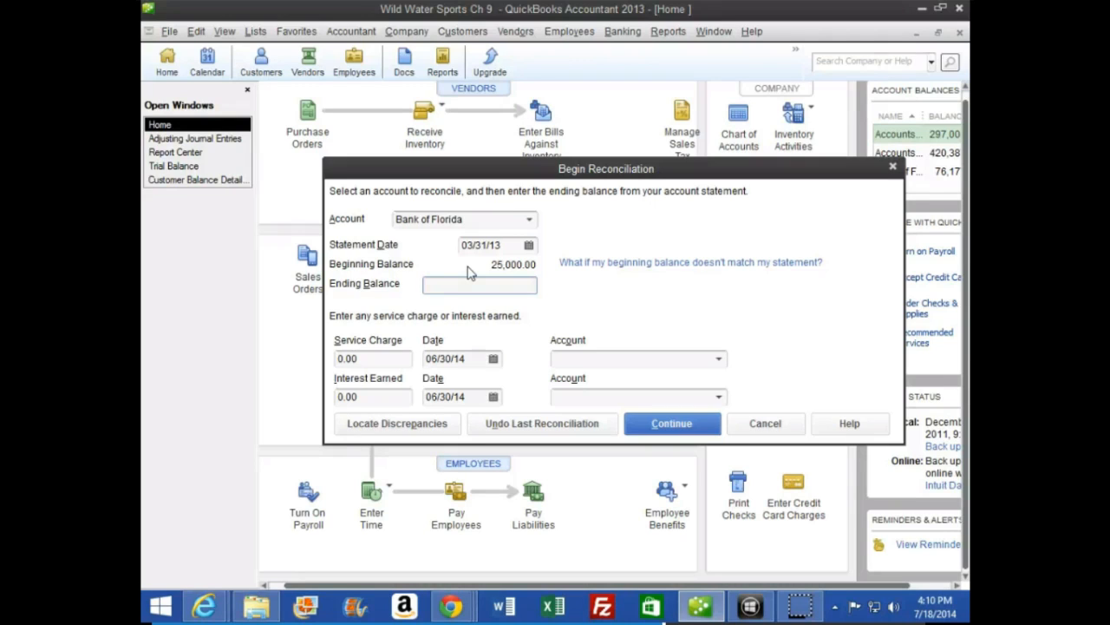
text(47172.23)
key(Tab)
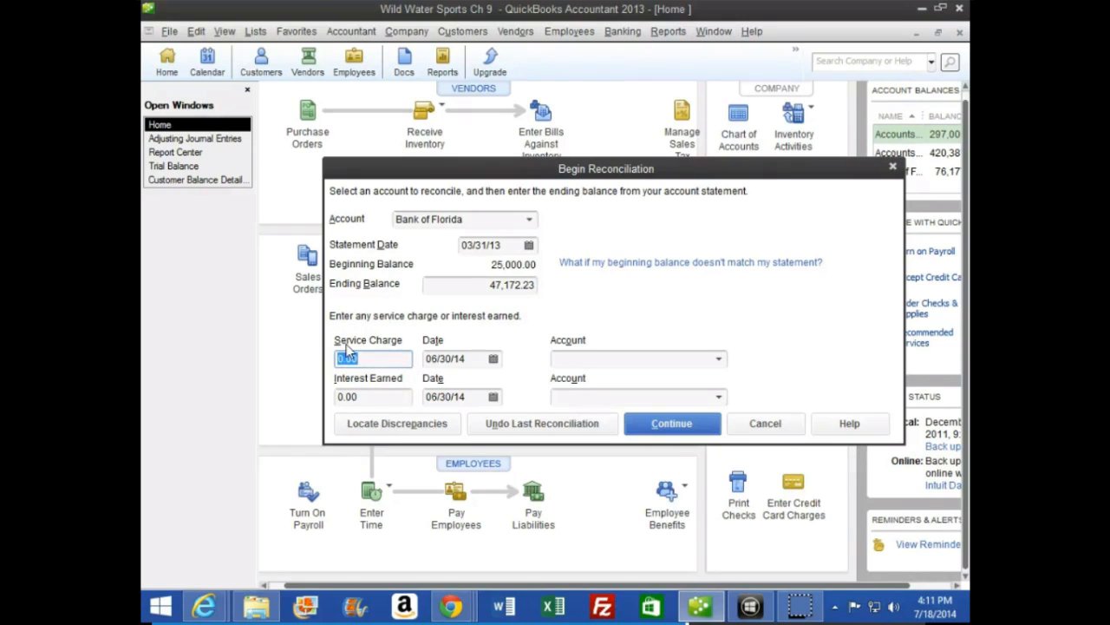
Enter a 75.00 service charge dated 03/31/13 and assign it to the Bank Service Charges account
text(75)
key(Tab)
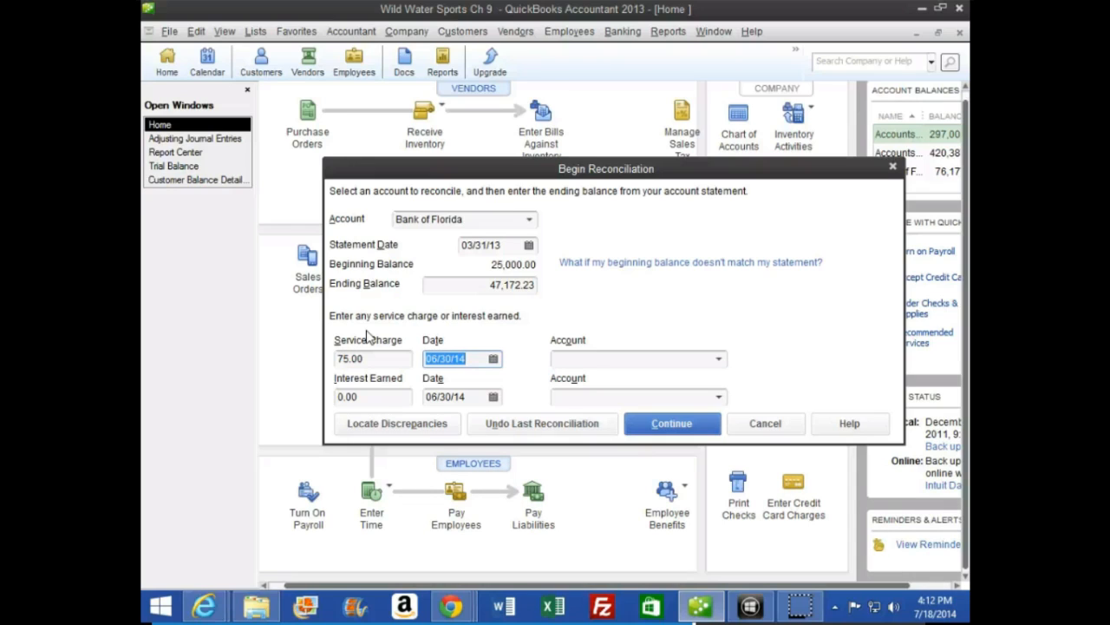
text(033113)
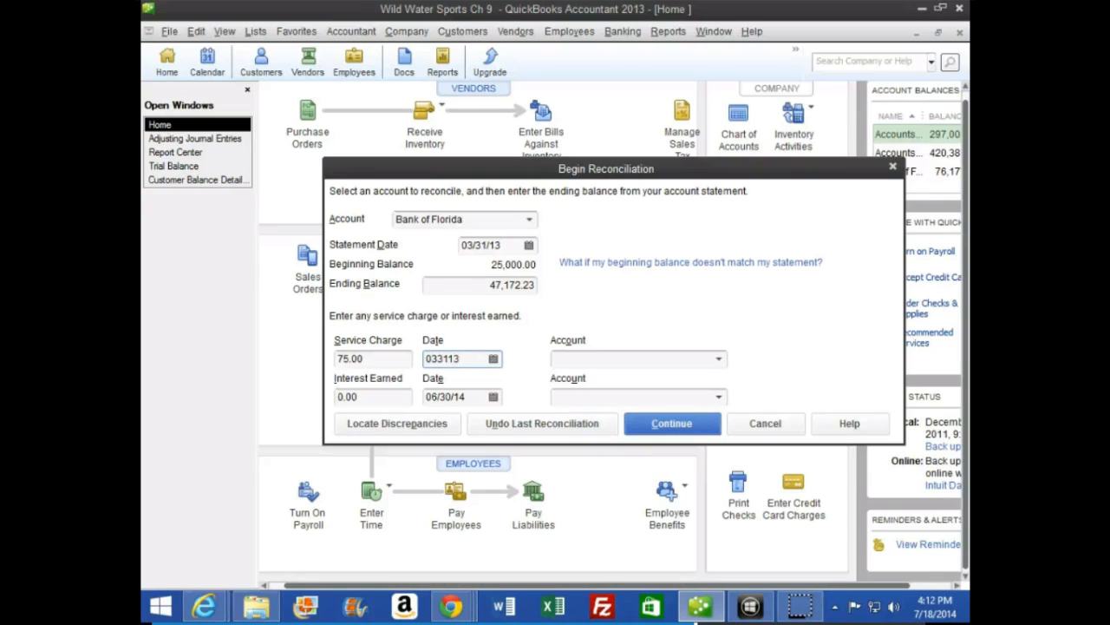
key(Tab)
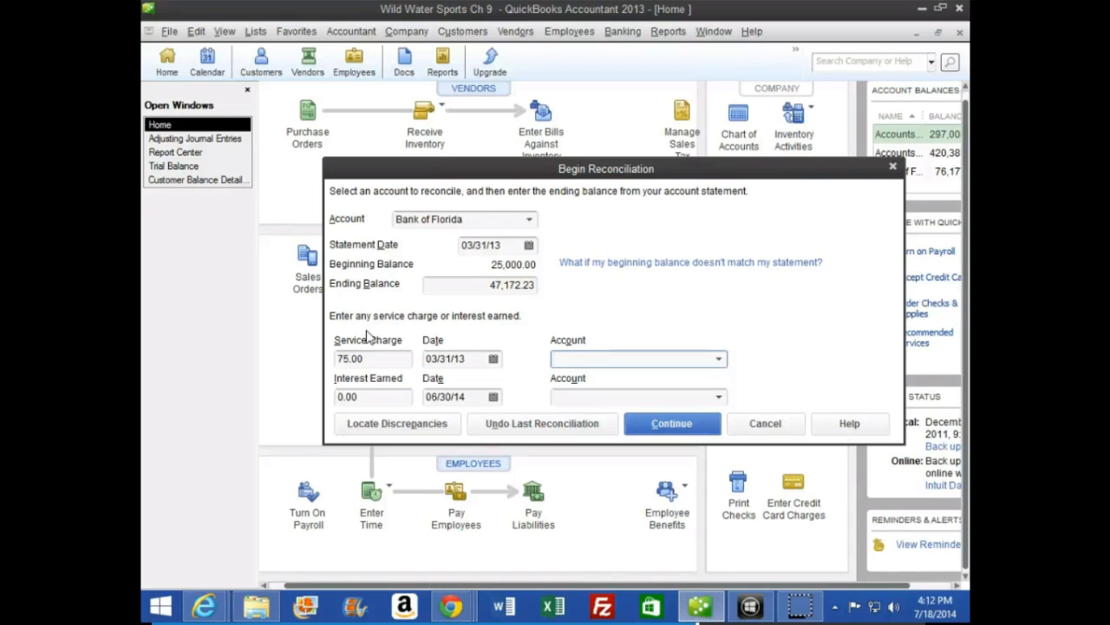
text(Bank Service Charges)
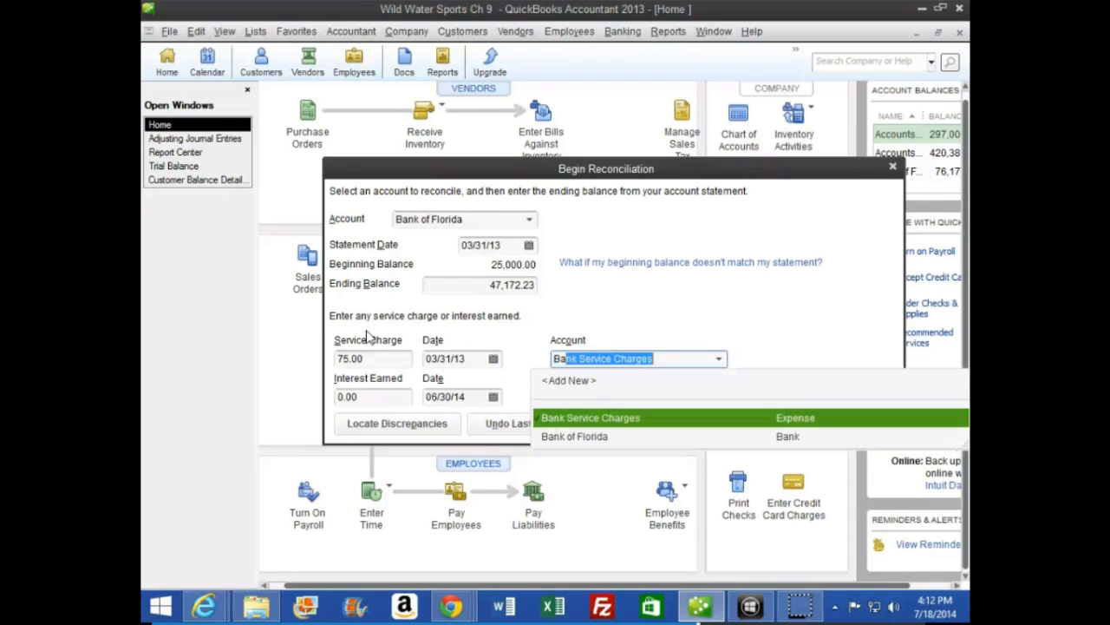
key(Tab)
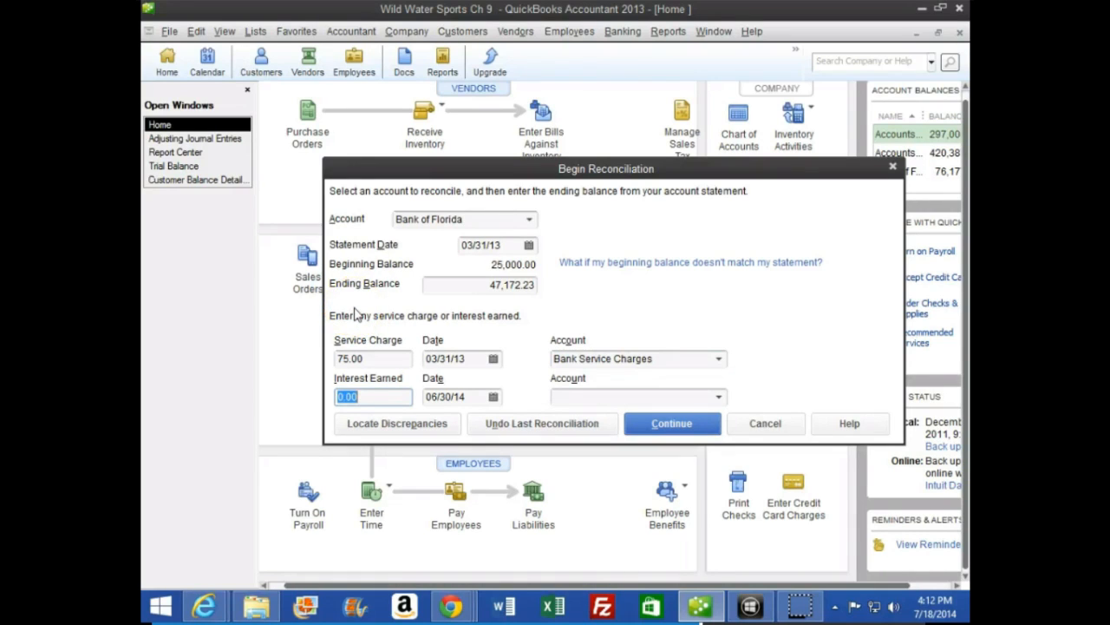
Enter 125.00 of interest earned dated 03/31/13 to the Interest Income account and continue to the reconciliation window
text(125)
key(Tab)
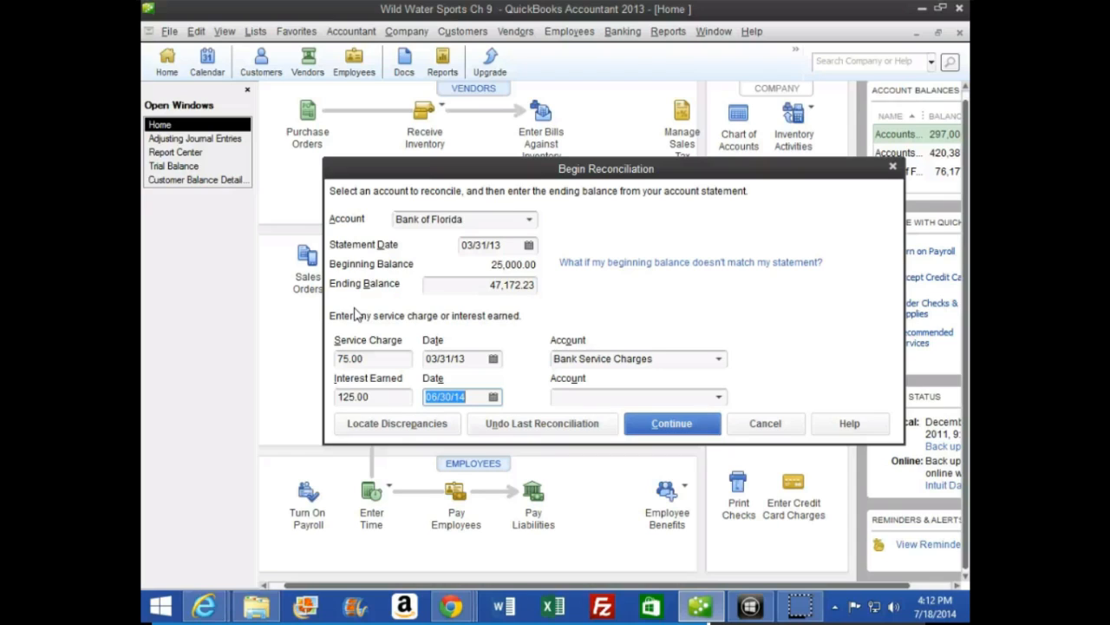
text(033113)
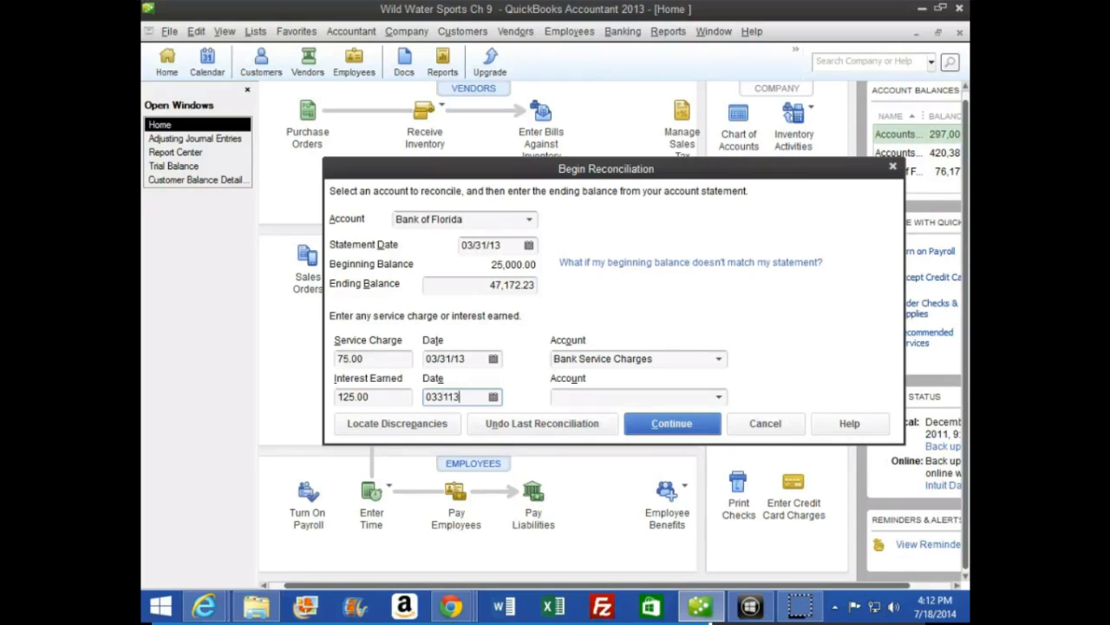
key(Tab)
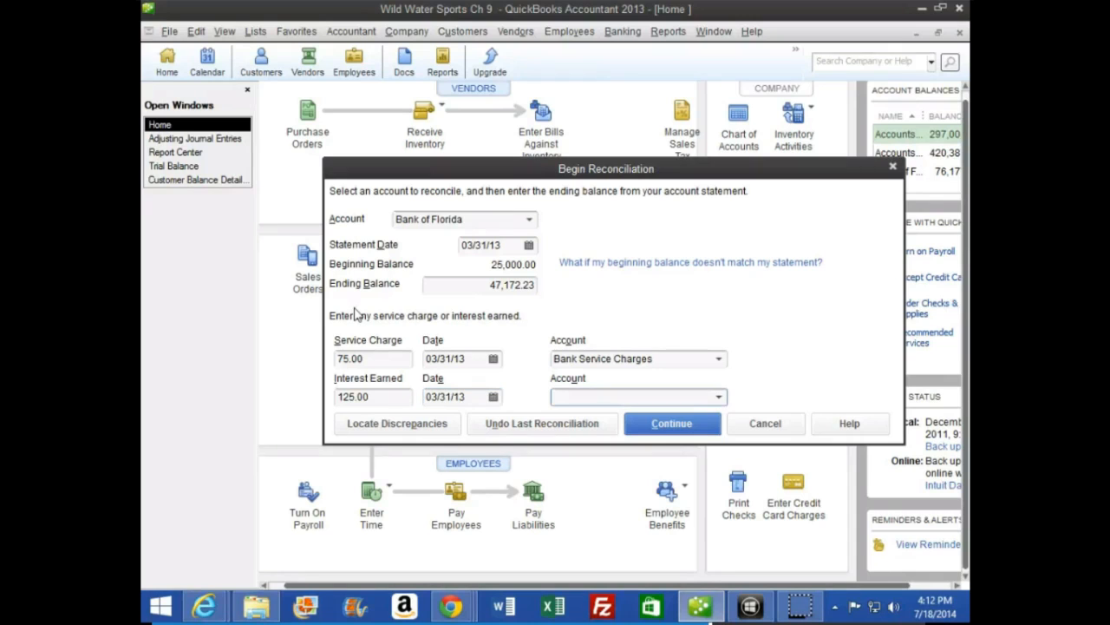
text(Iner)
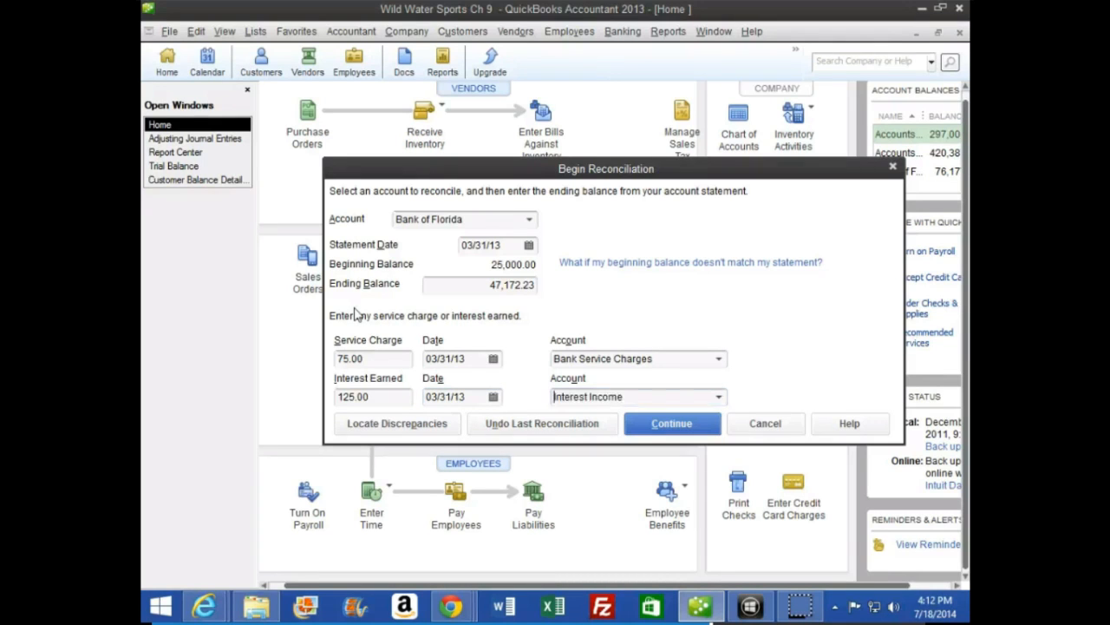
key(BackSpace)
key(BackSpace)
text(t)
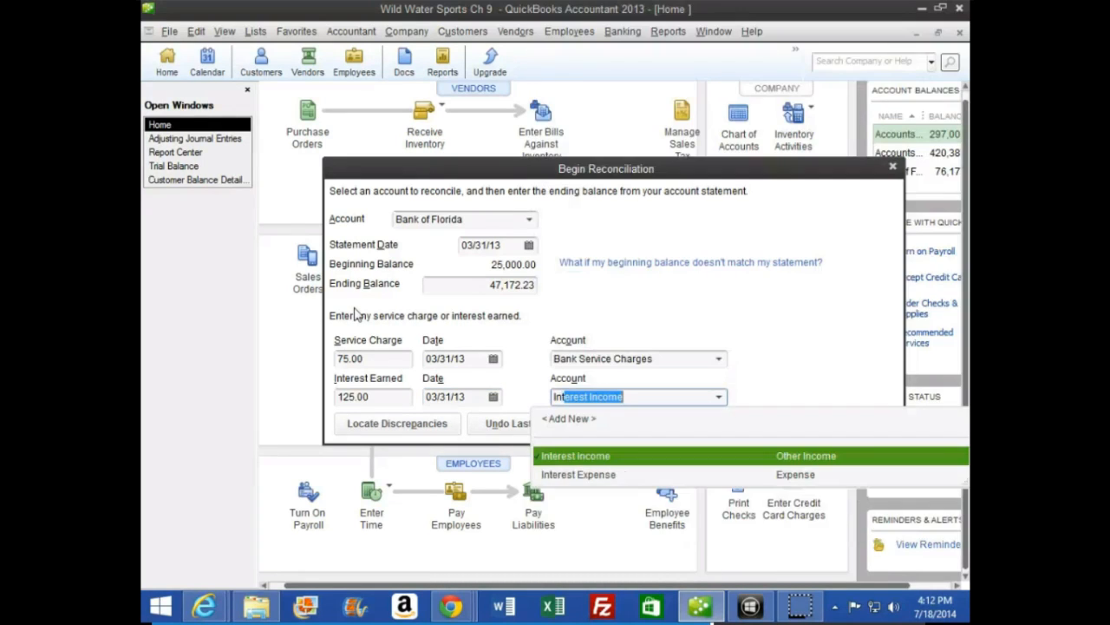
key(Tab)
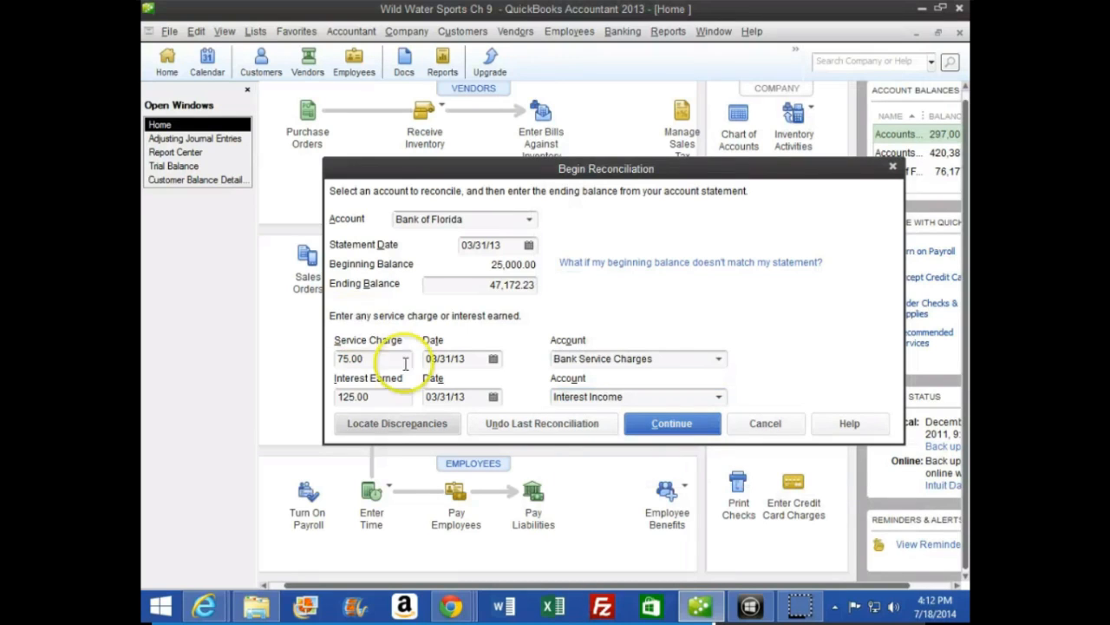
click(670, 422)
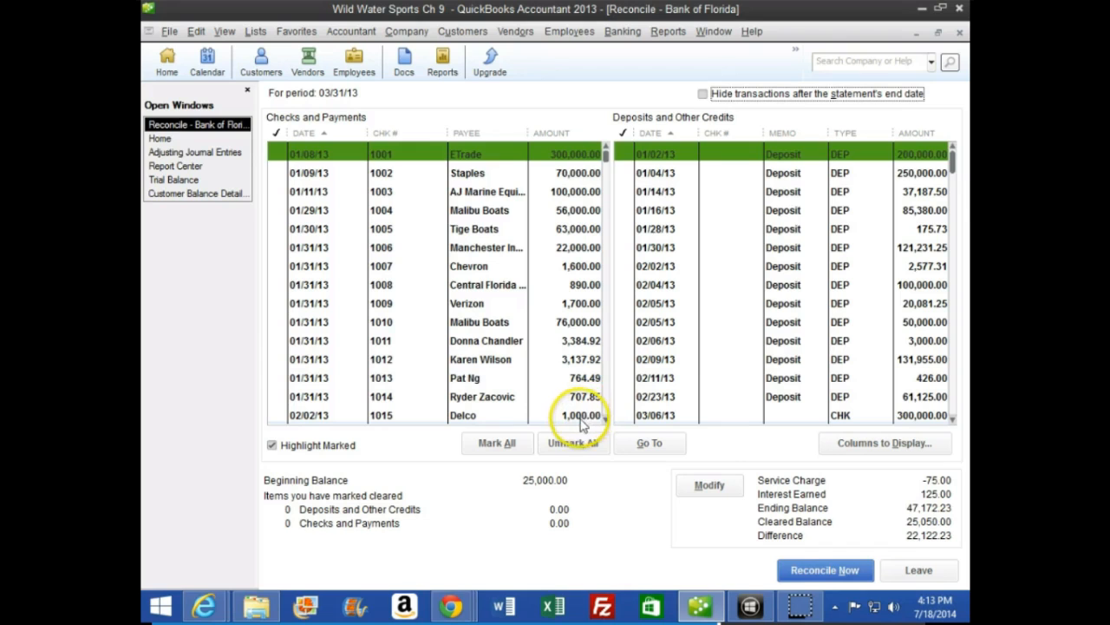
Switch to the CourseSmart textbook and read the remaining reconciliation instructions on pages 279 and 280
mouse_move(208, 605)
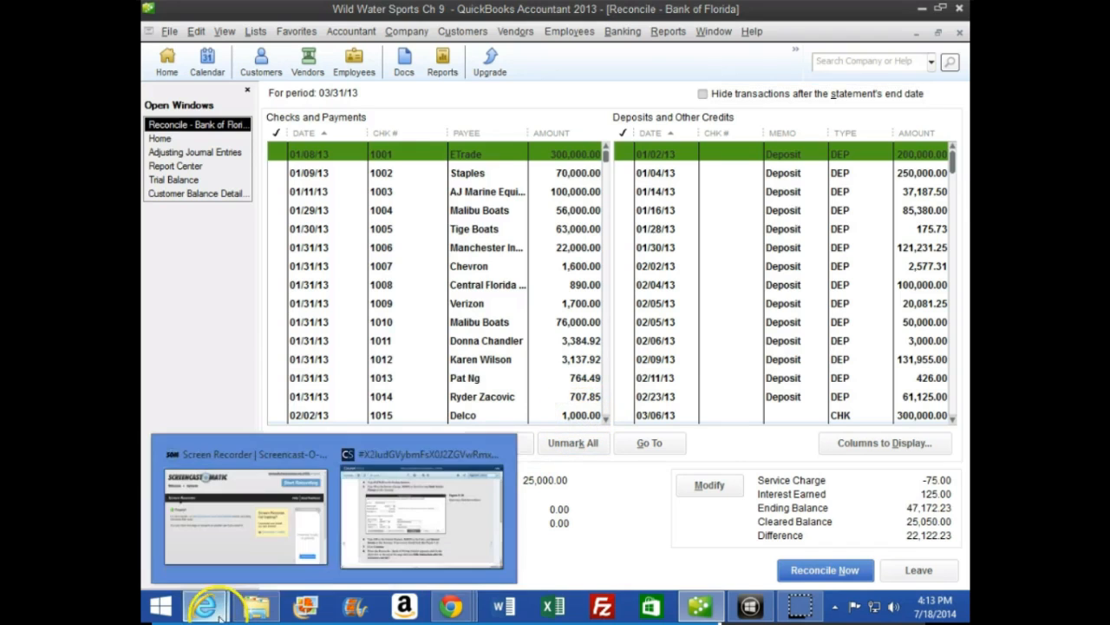
click(373, 547)
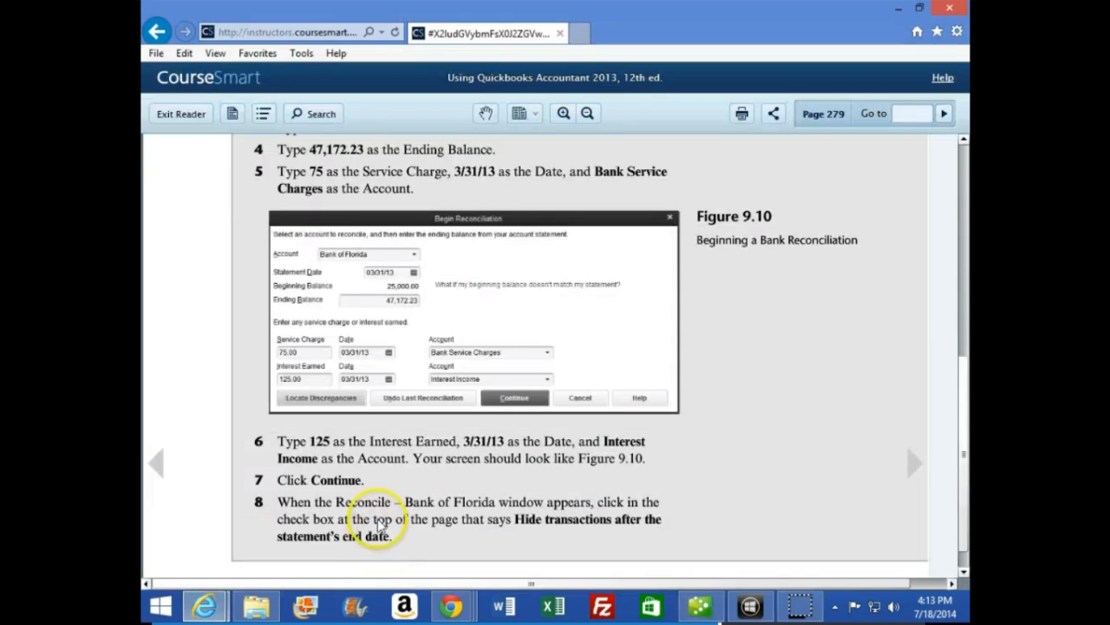
click(915, 468)
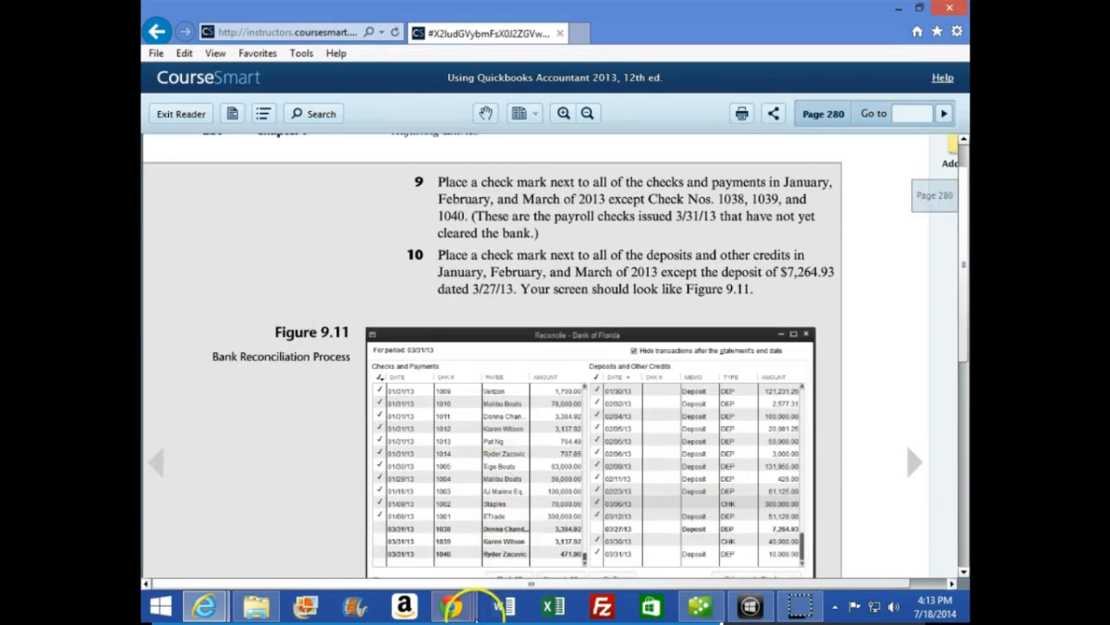
Switch back to QuickBooks, look over the listed checks, and hide transactions after the statement's end date
click(699, 605)
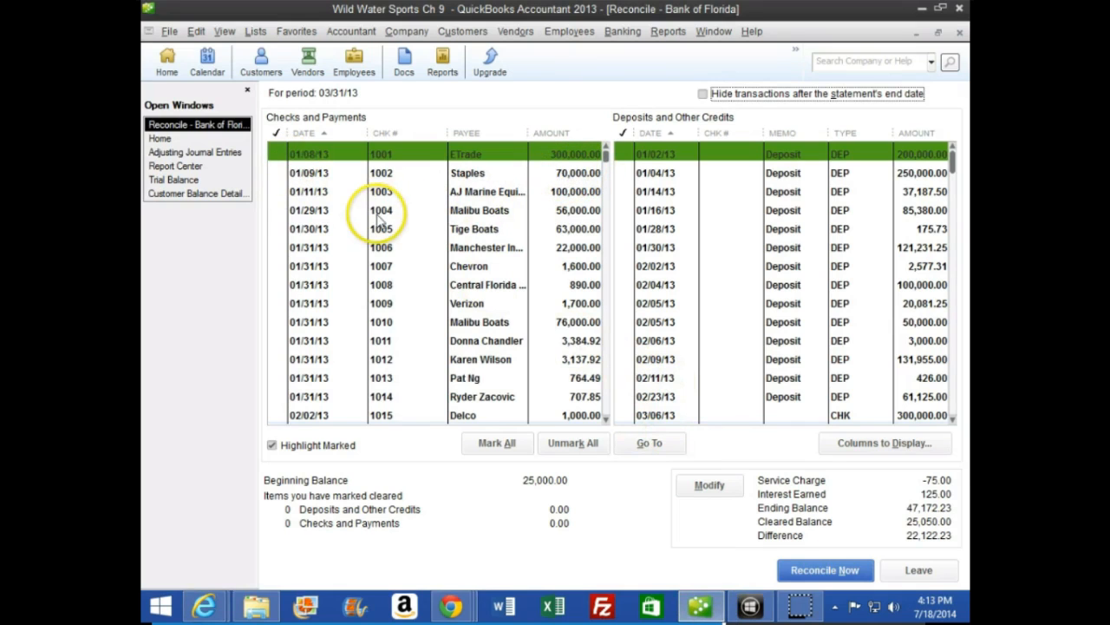
scroll(364, 232, down, 11)
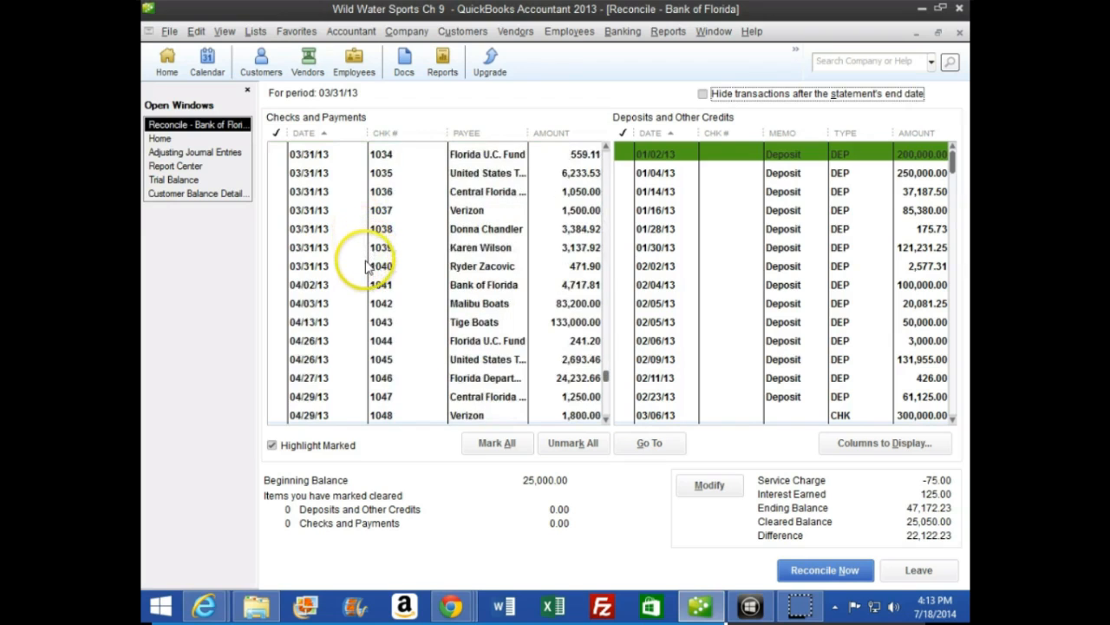
scroll(365, 252, up, 9)
scroll(364, 242, down, 11)
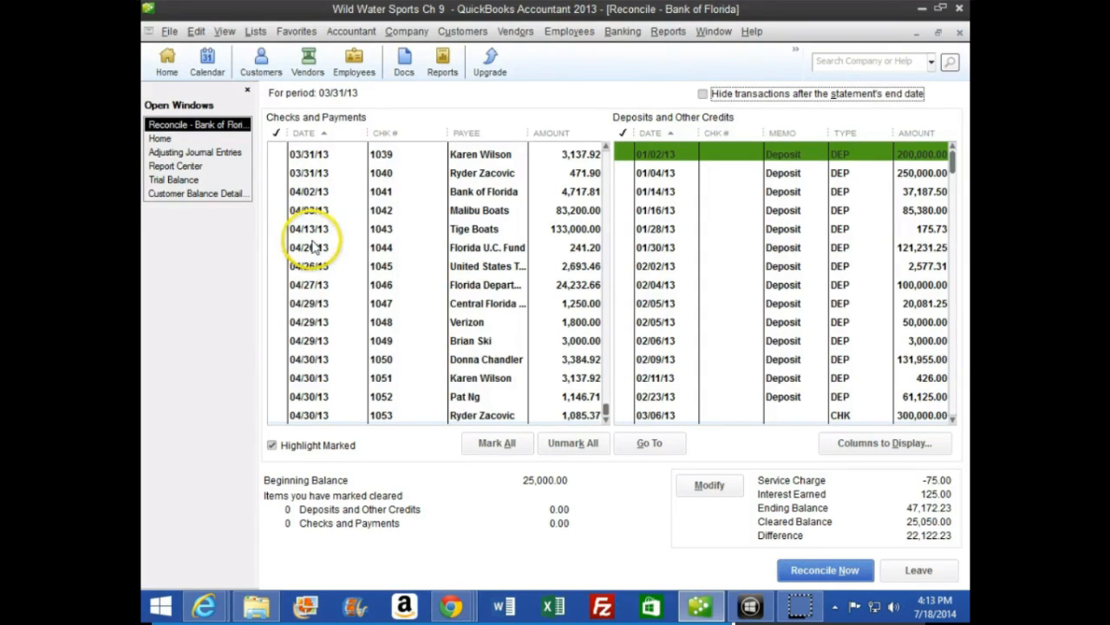
click(703, 93)
scroll(395, 295, down, 8)
scroll(403, 299, up, 8)
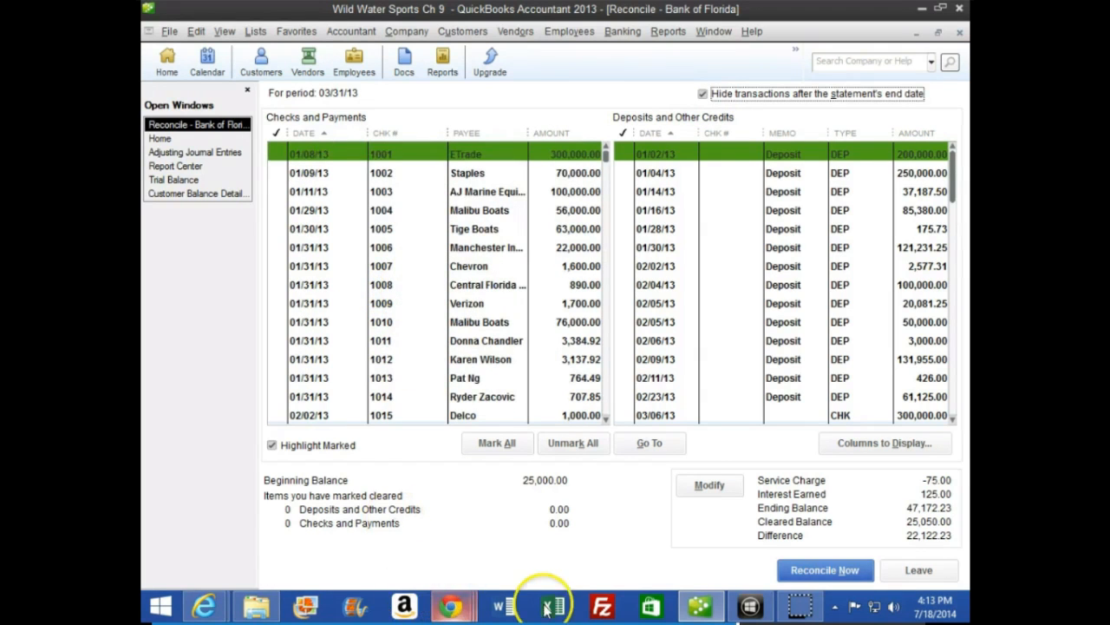
Review the textbook's page 280 instructions and Figure 9.11 on marking cleared items, and return to QuickBooks
click(701, 604)
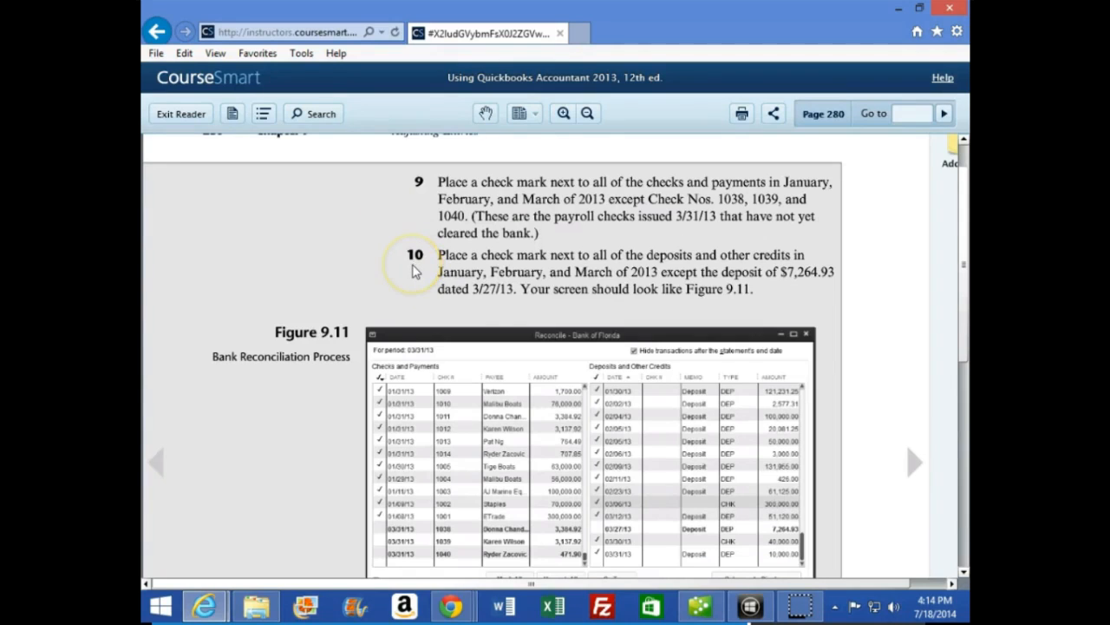
scroll(413, 314, down, 3)
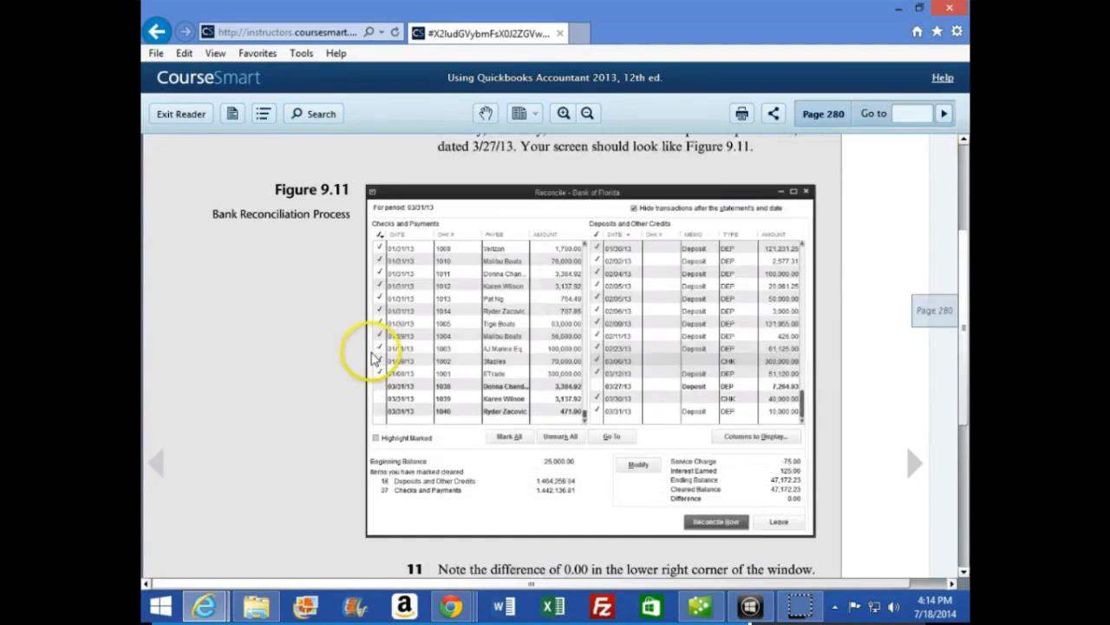
click(705, 607)
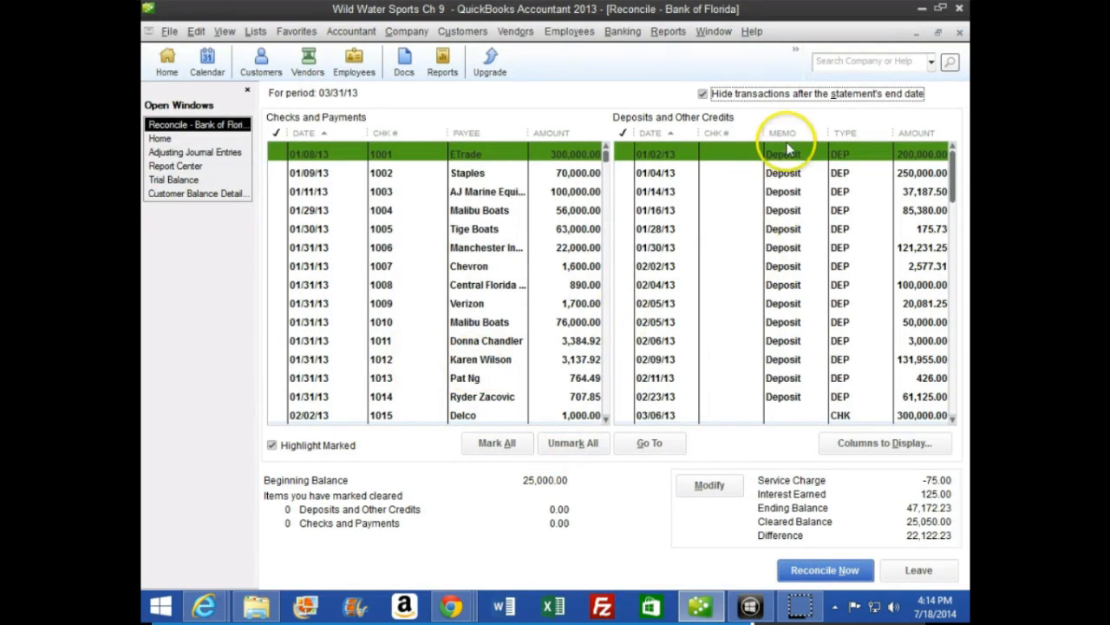
Mark check numbers 1001 through 1004 individually as cleared in the checks and payments list
click(278, 155)
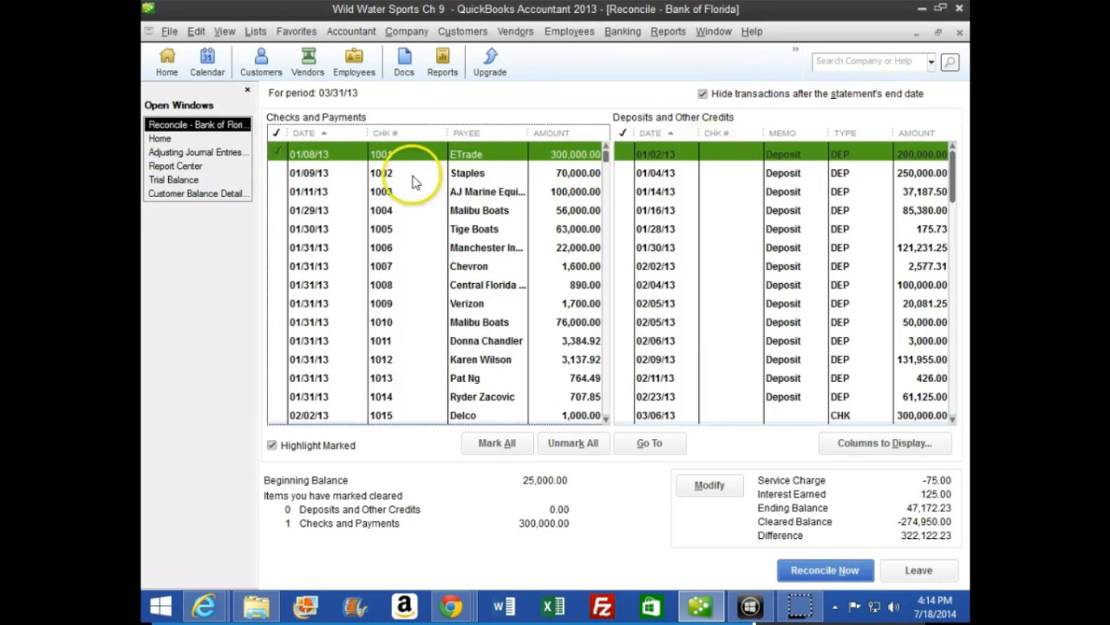
click(277, 173)
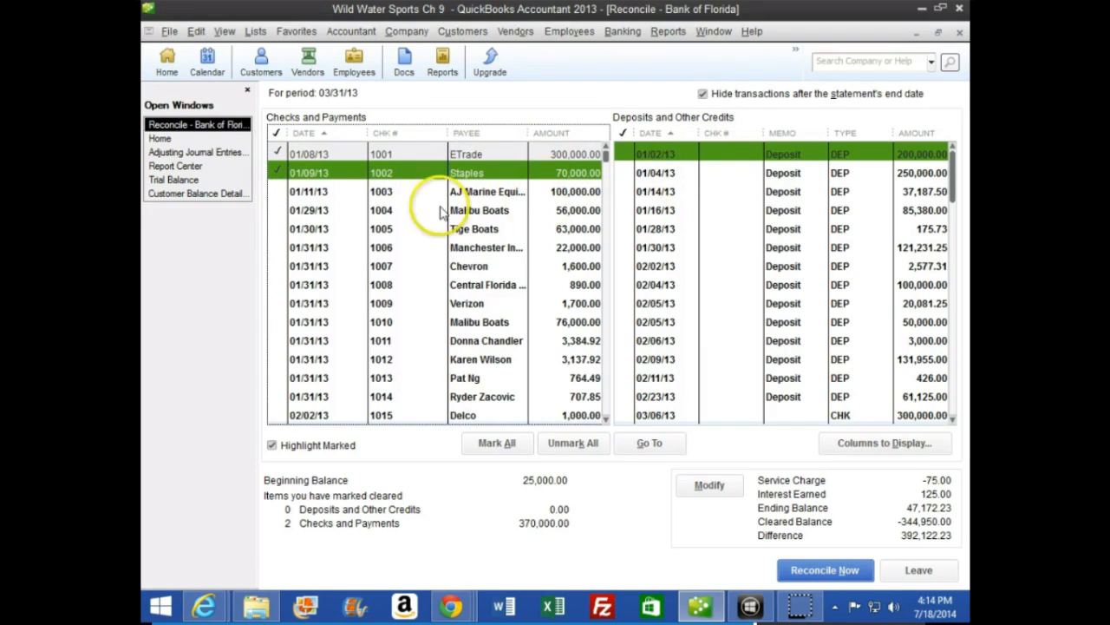
click(277, 190)
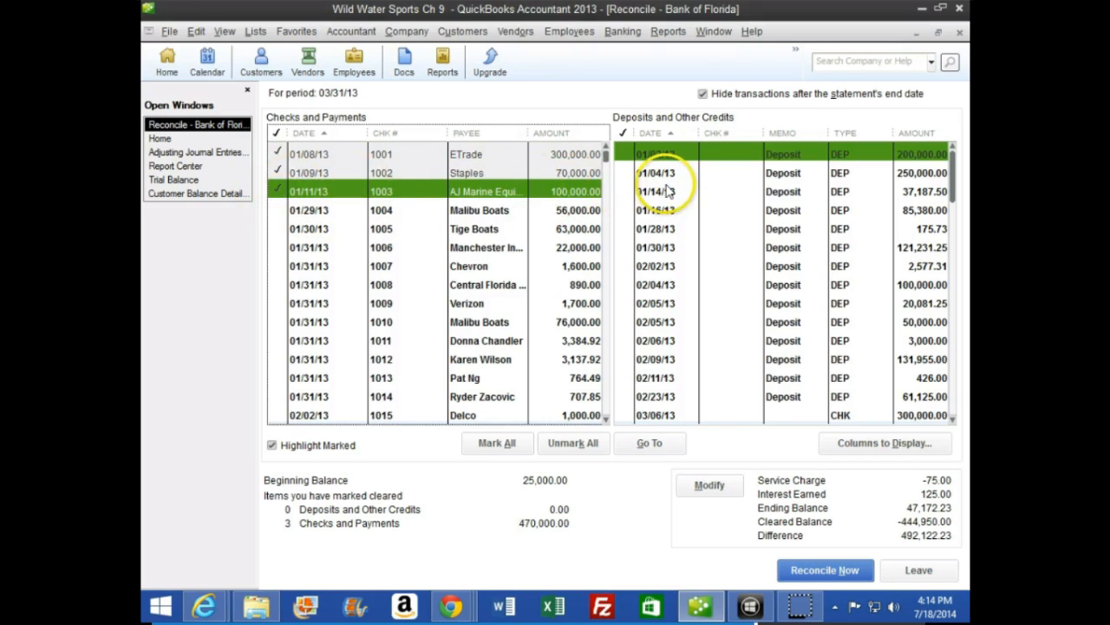
click(279, 210)
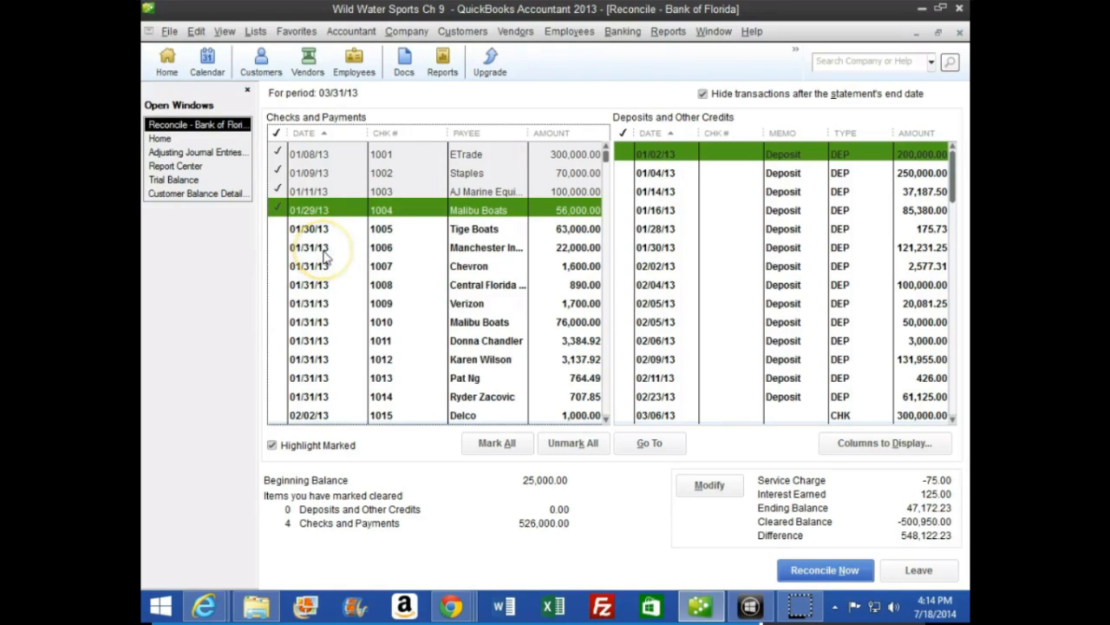
Mark all checks, payments, deposits and other credits as cleared and look through the checks list
click(491, 445)
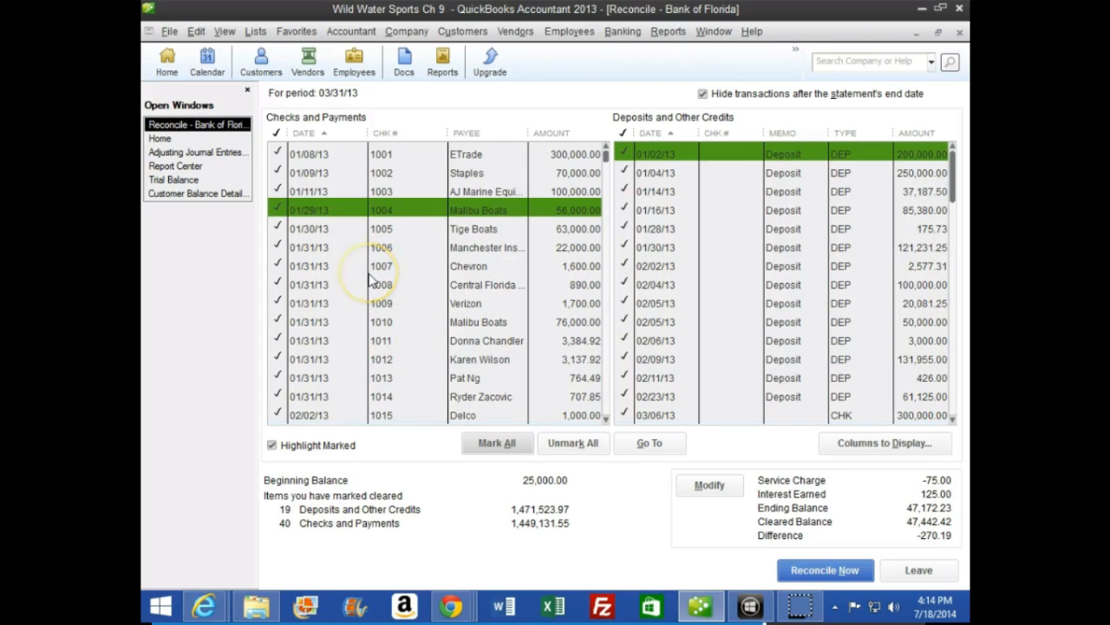
scroll(369, 280, down, 7)
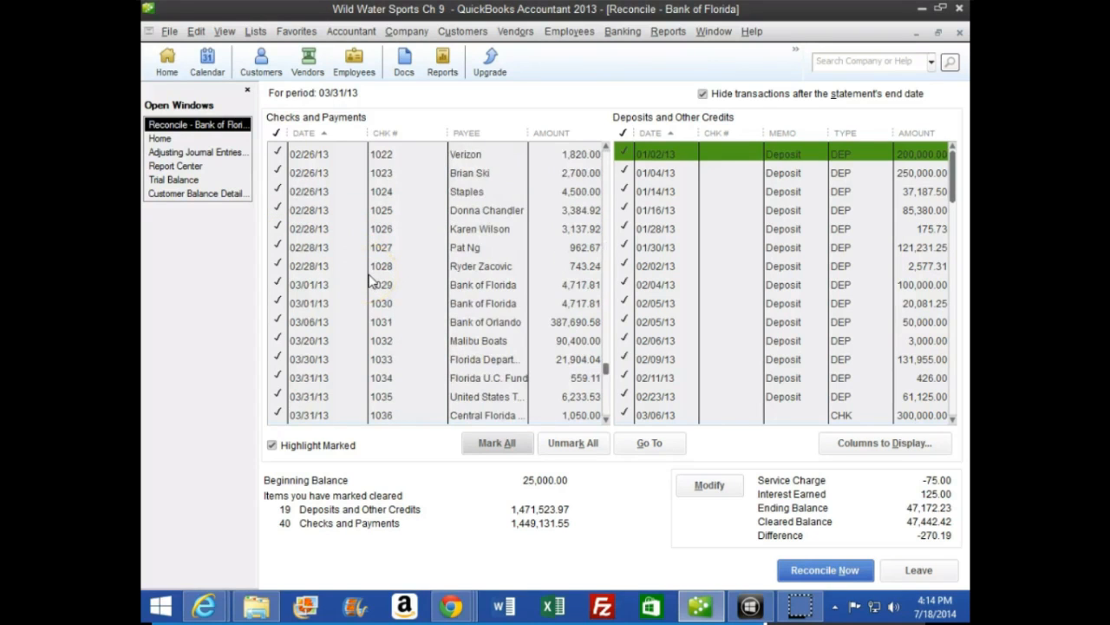
Unmark checks 1038, 1039 and 1040 and the 03/27/13 deposit of 7,264.93 so they stay uncleared
scroll(371, 280, down, 2)
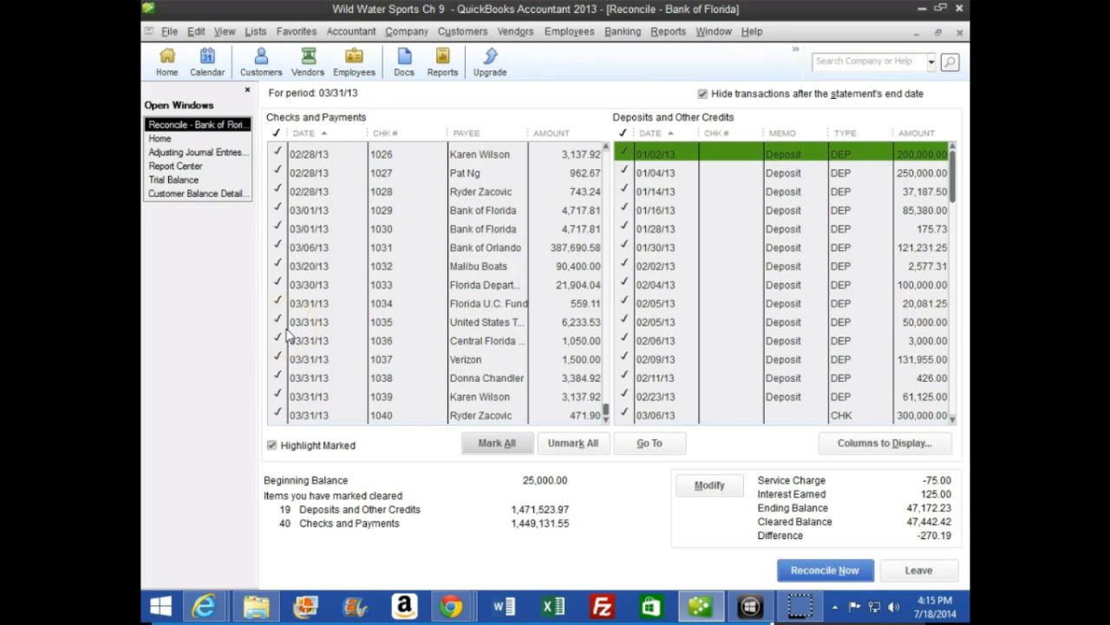
click(386, 378)
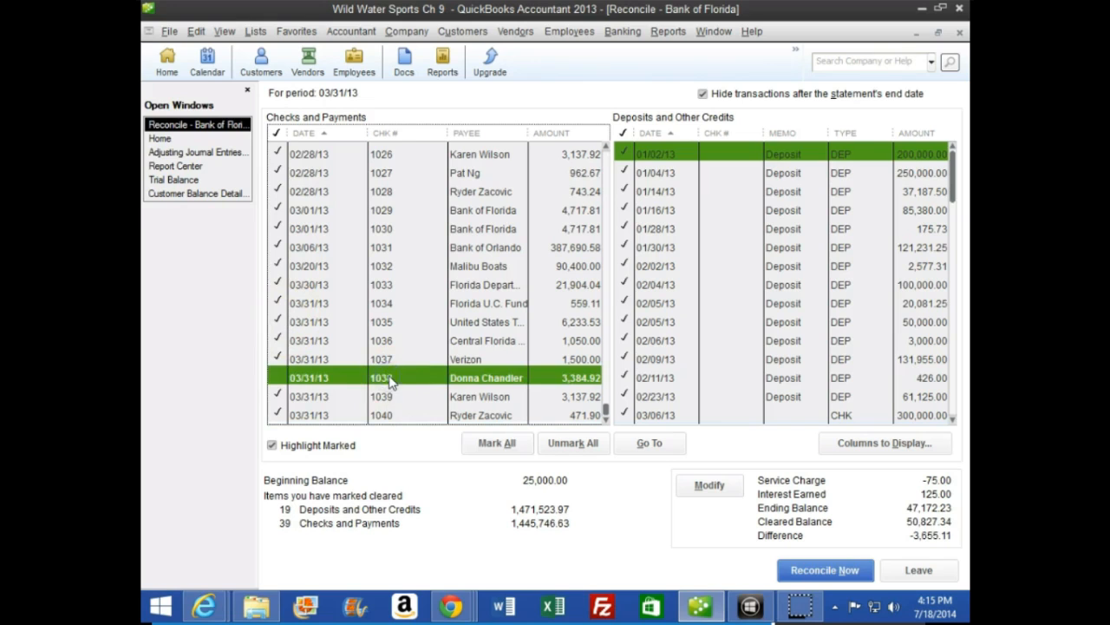
click(398, 399)
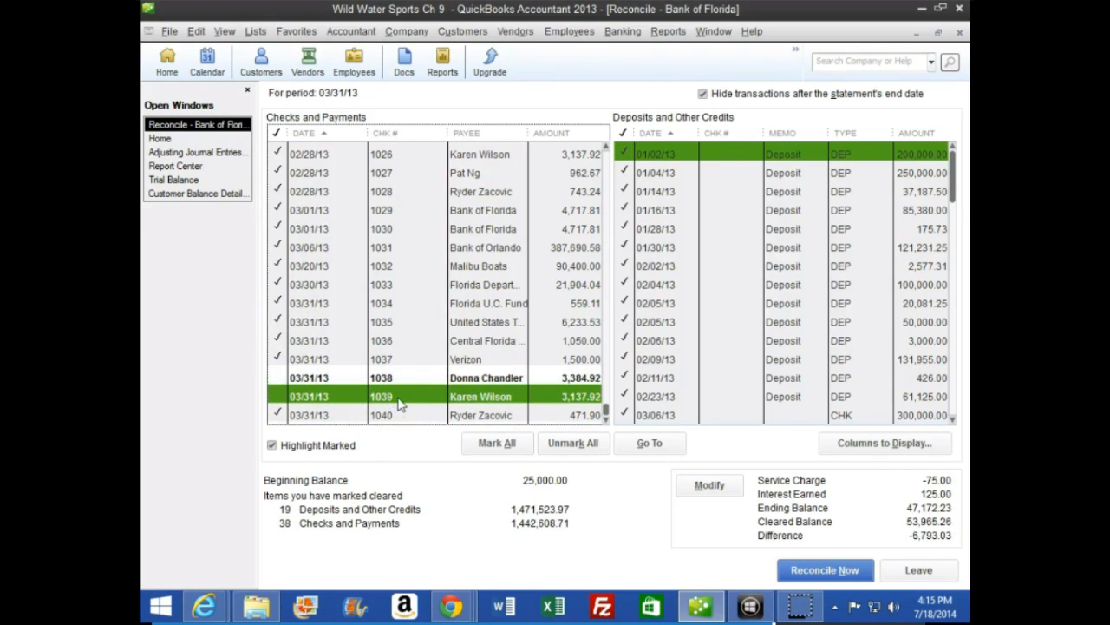
click(392, 415)
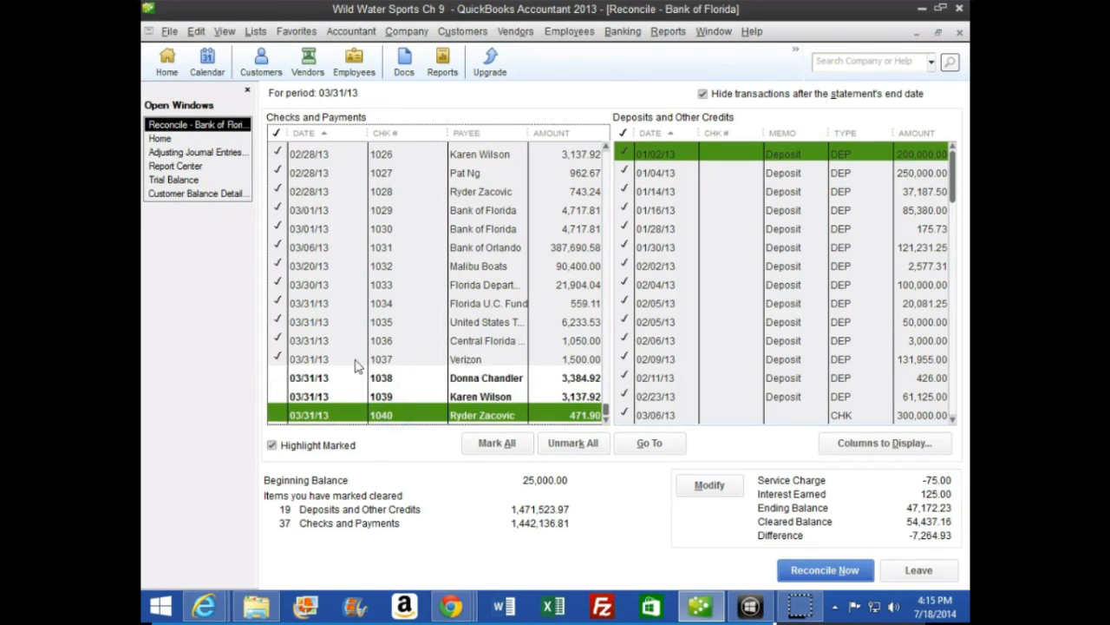
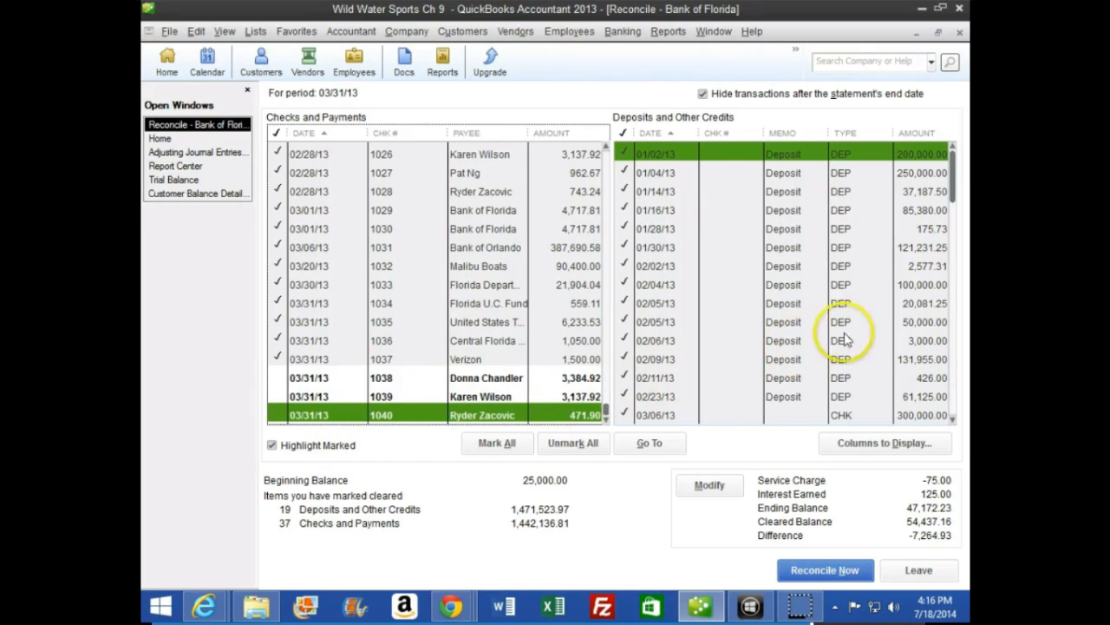
drag(951, 160, 961, 382)
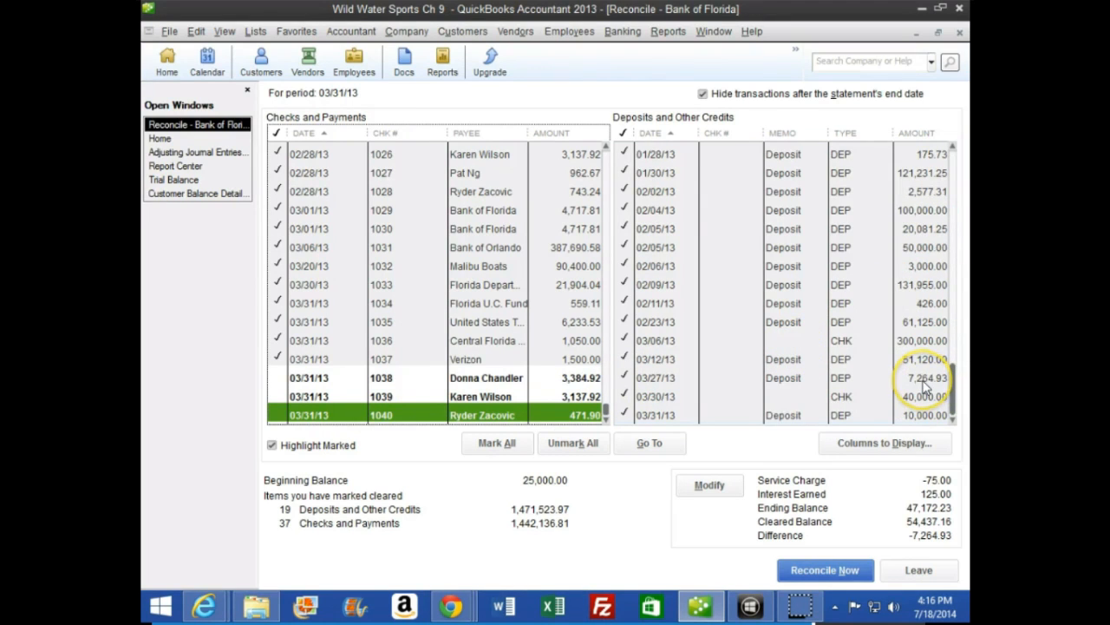
click(645, 379)
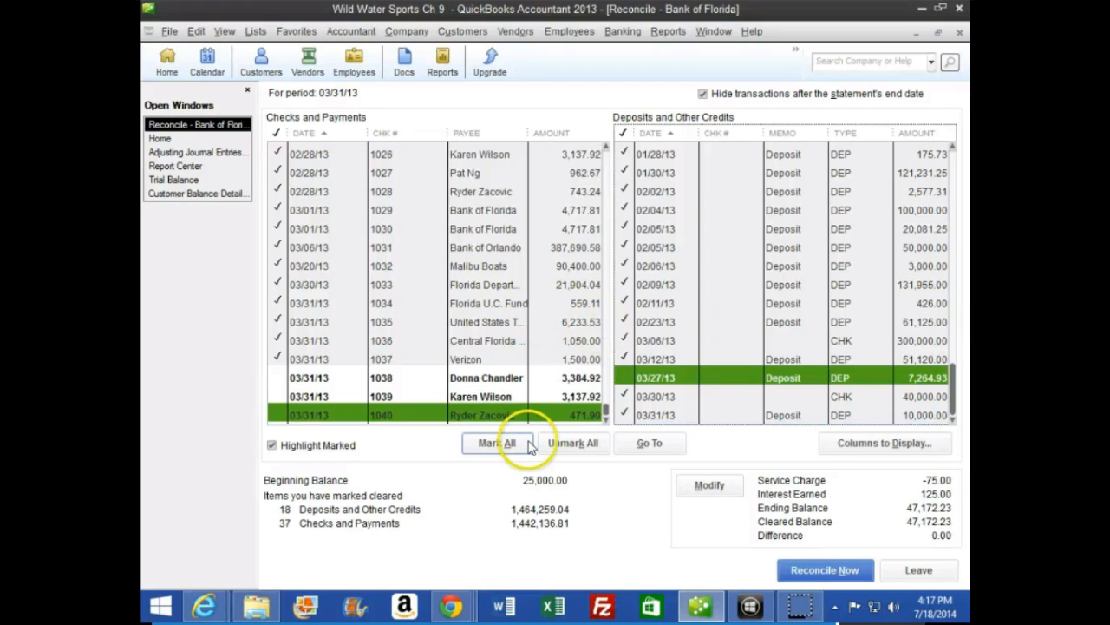
Switch to the textbook, read instructions 11 to 13 on page 280 about finishing the reconciliation, and return to QuickBooks
click(691, 610)
scroll(355, 434, down, 3)
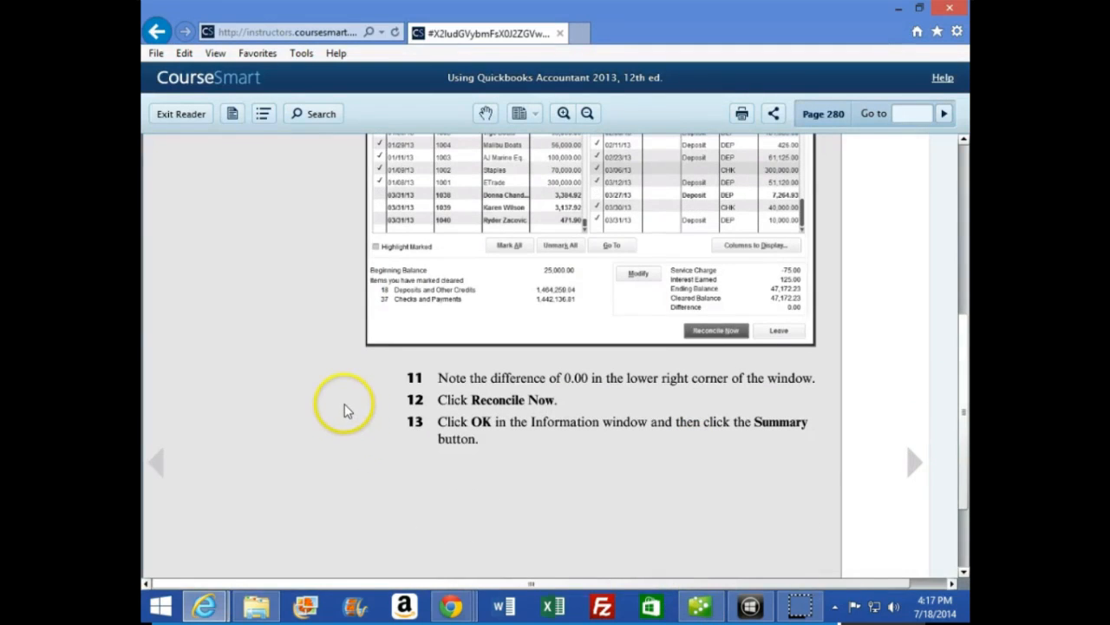
click(700, 607)
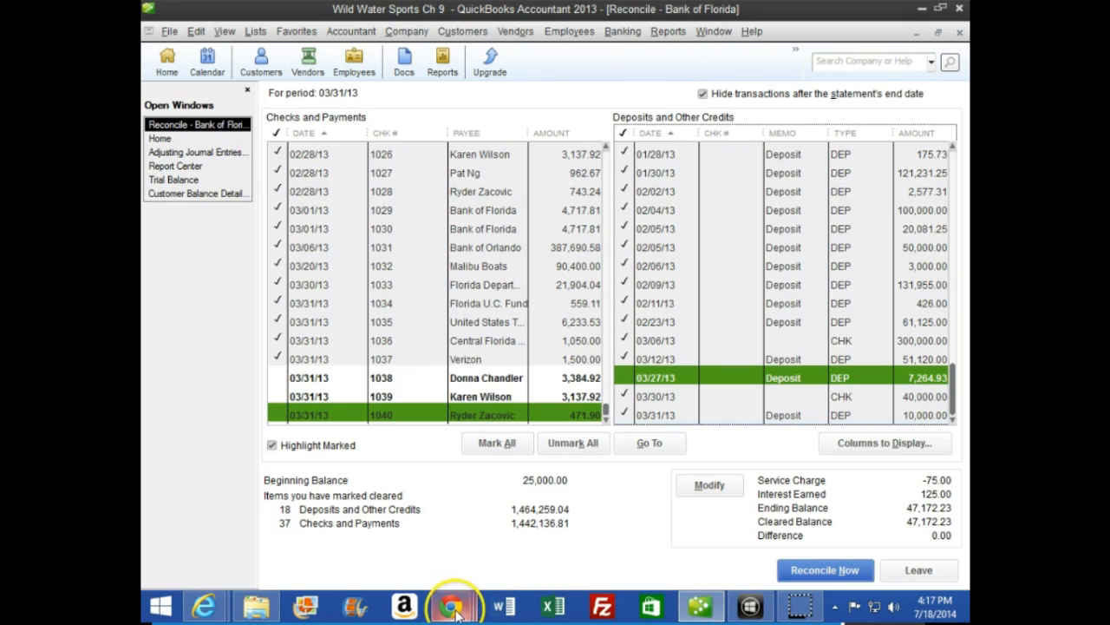
mouse_move(214, 598)
click(399, 520)
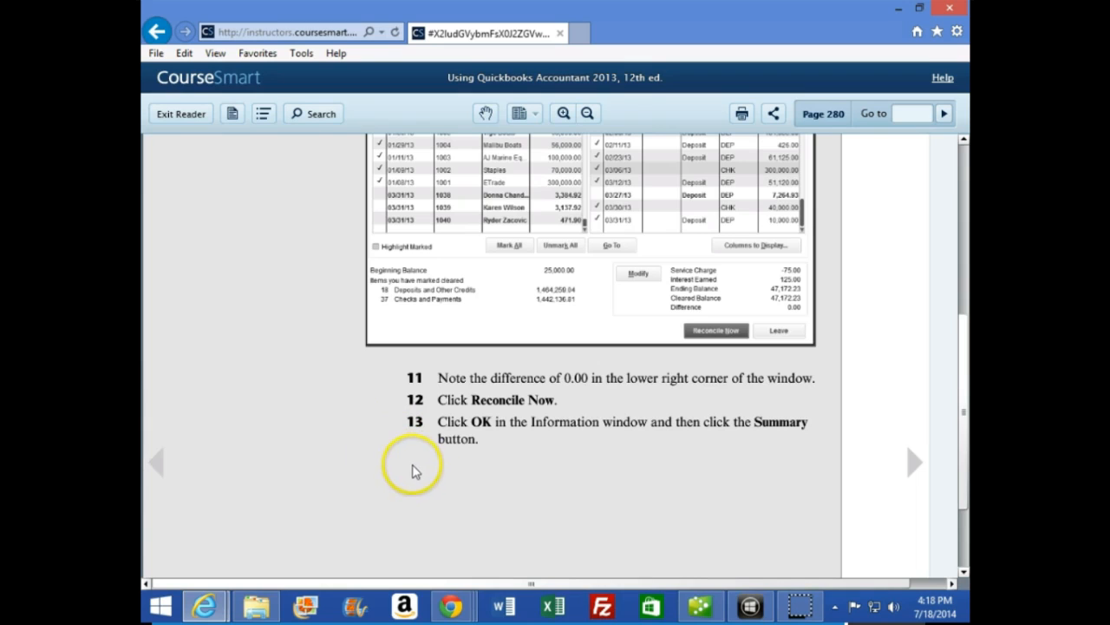
click(707, 609)
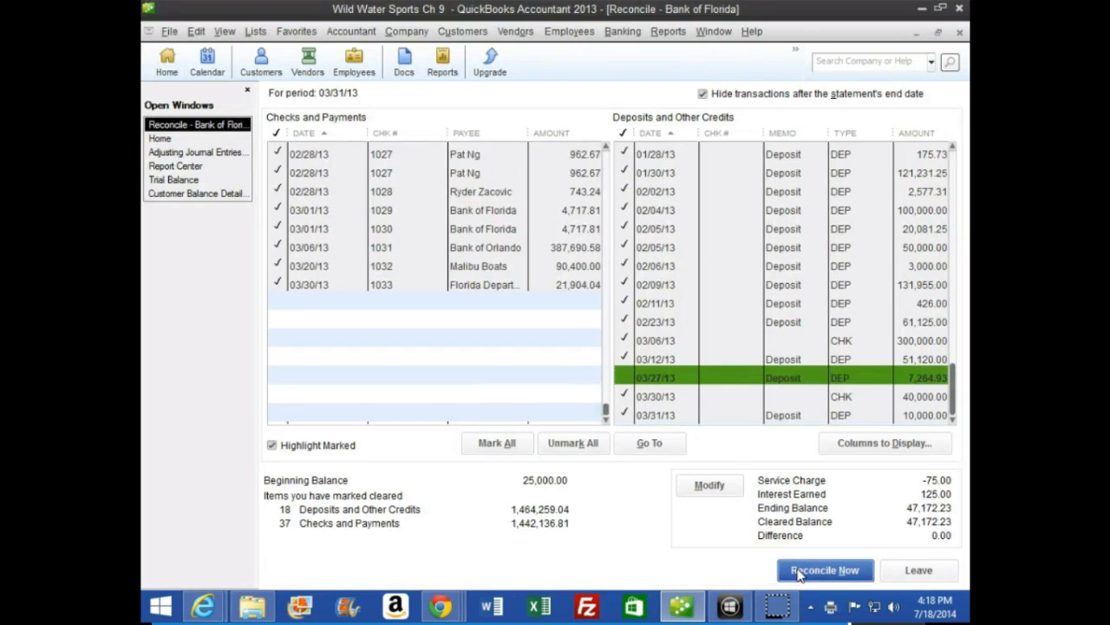
Reconcile the Bank of Florida account and display both the summary and detail reconciliation reports
click(799, 570)
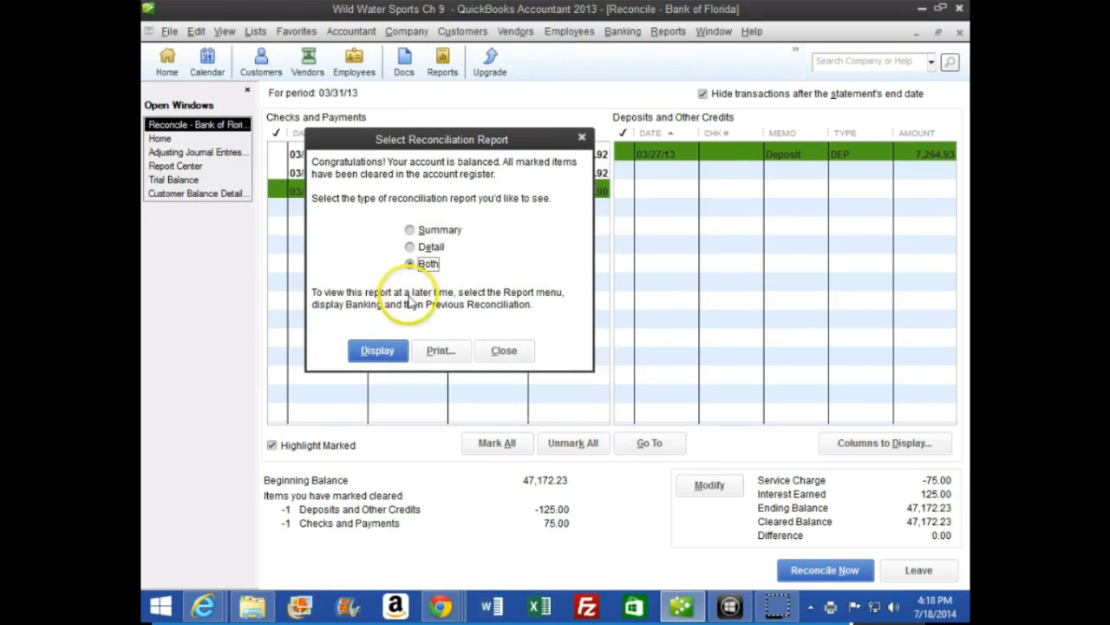
click(380, 351)
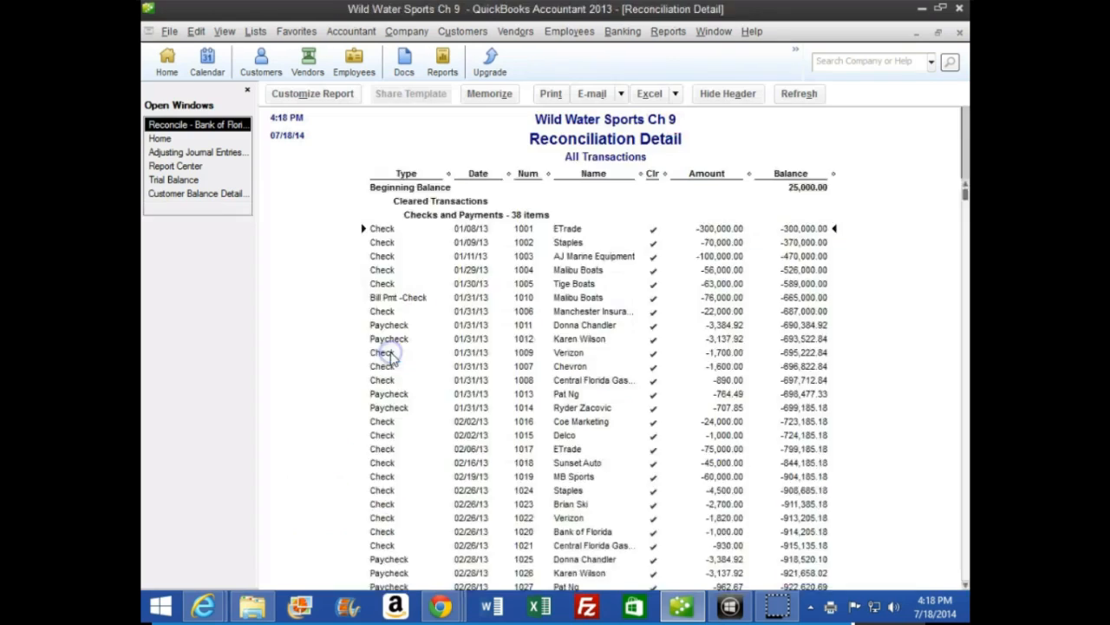
click(616, 314)
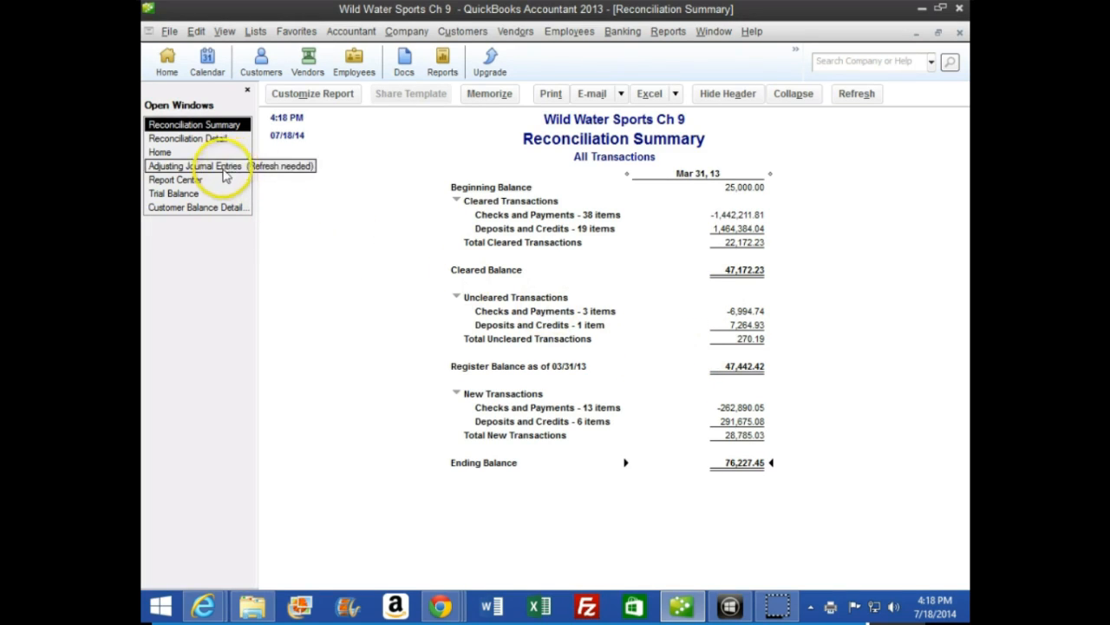
Compare the Bank of Florida balance in the trial balance with the Reconciliation Summary and the Reconciliation Detail report's cleared, uncleared and register balances
click(212, 193)
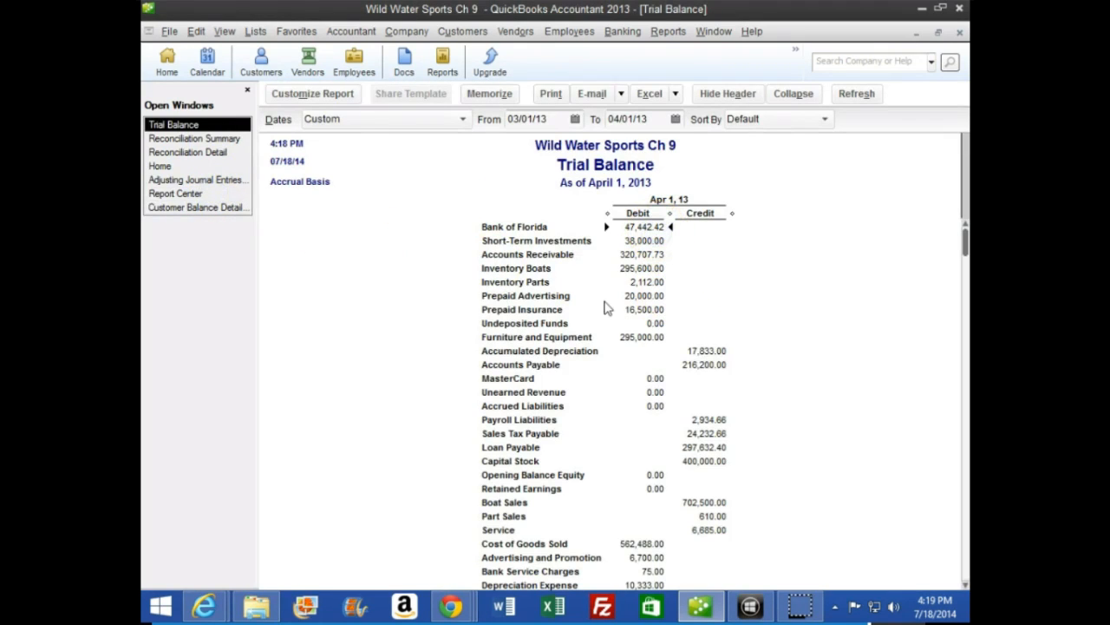
click(208, 140)
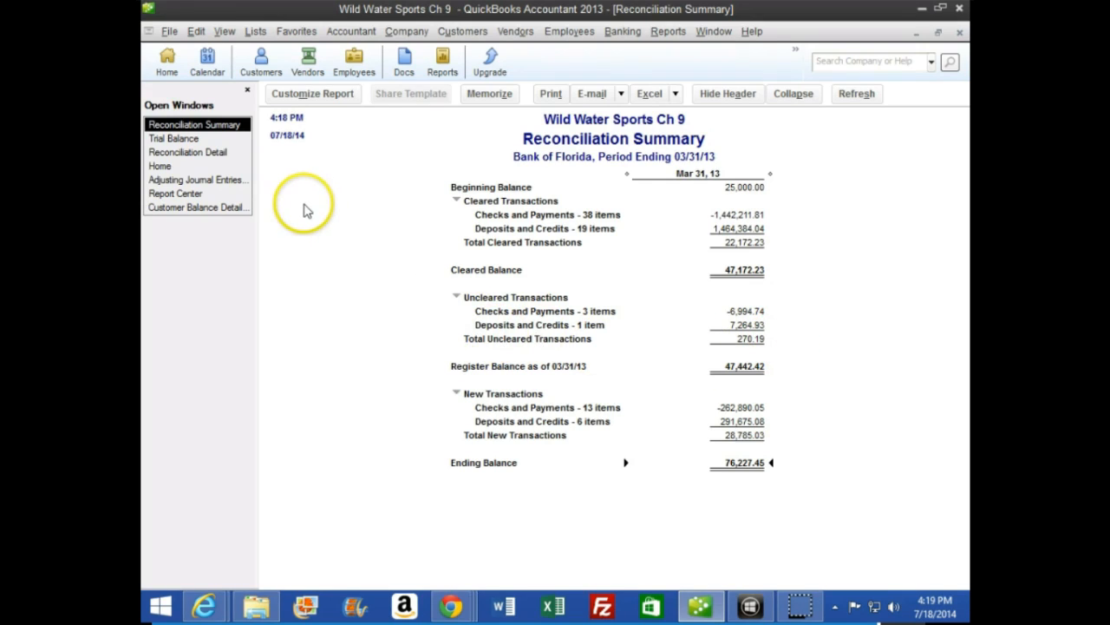
click(205, 156)
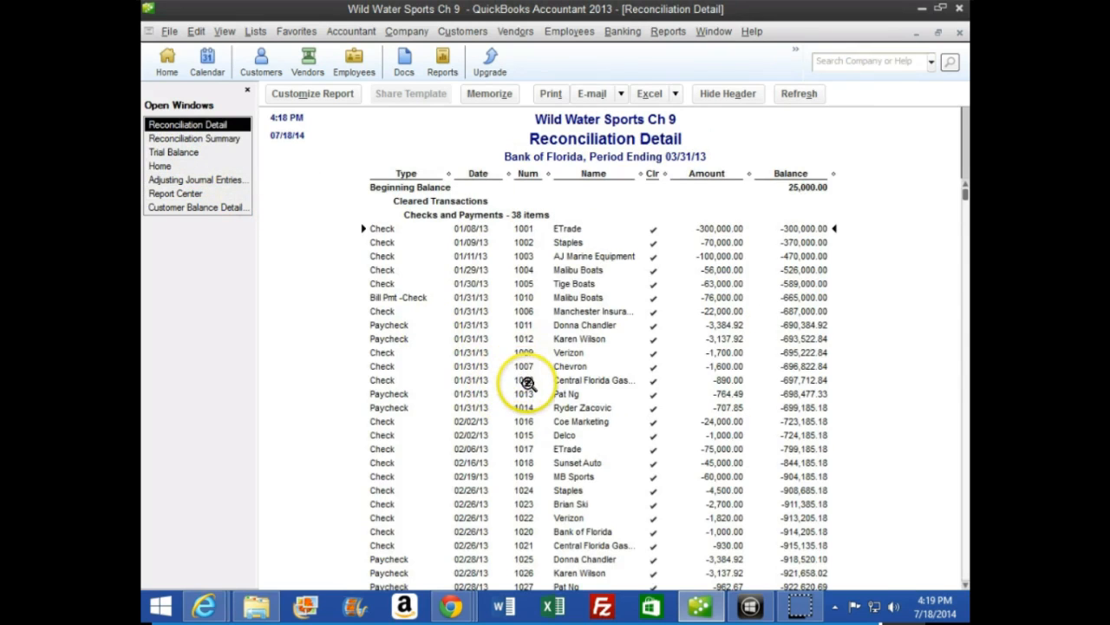
scroll(527, 382, down, 10)
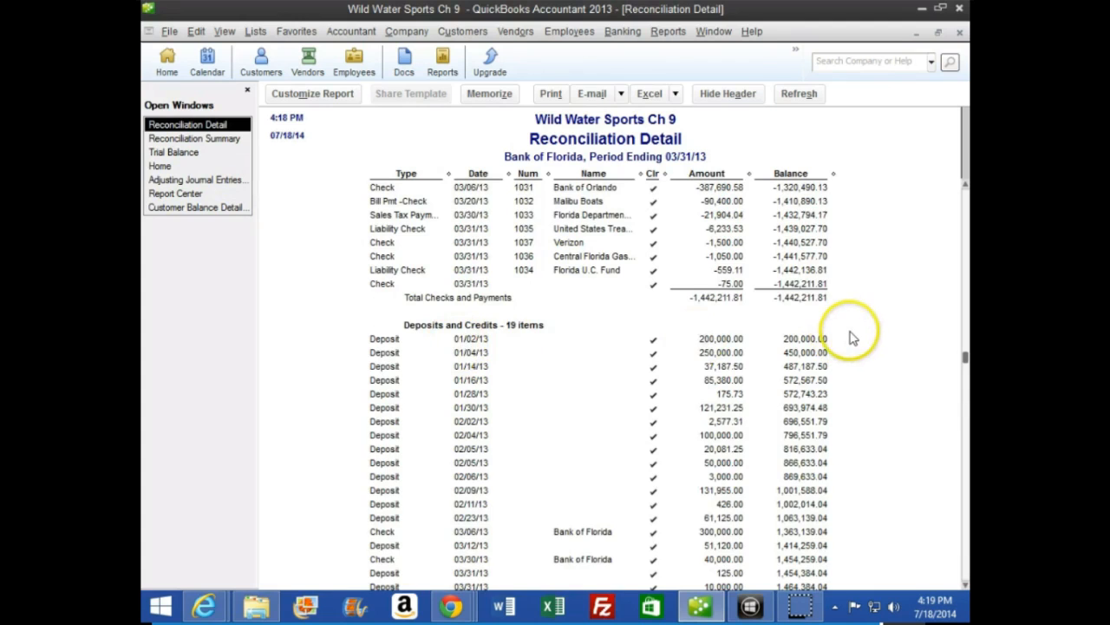
scroll(850, 338, down, 7)
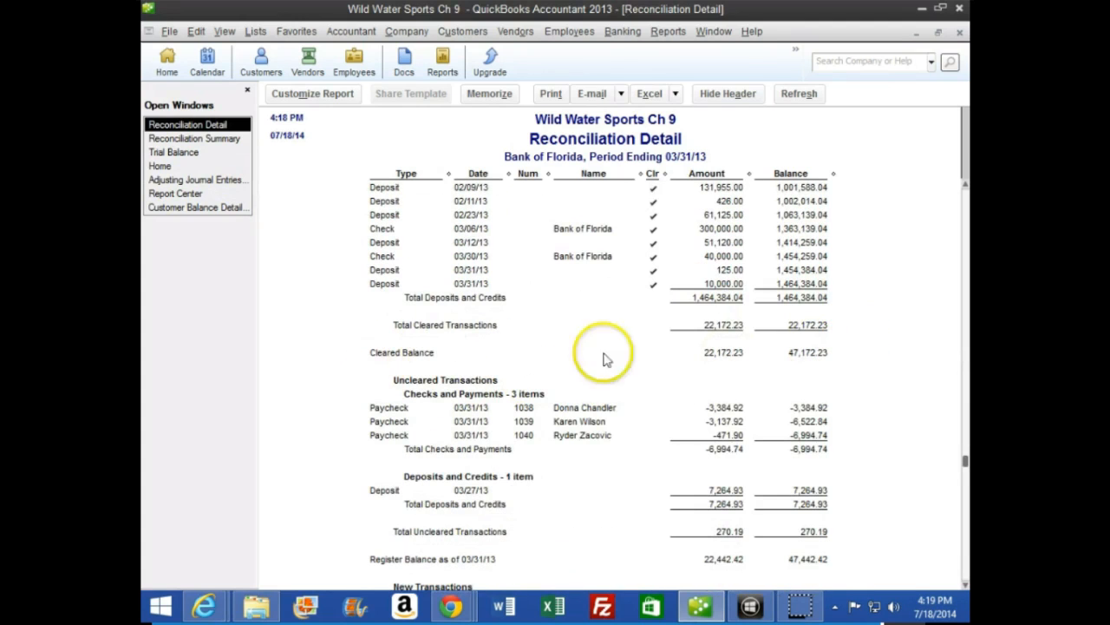
scroll(798, 359, down, 1)
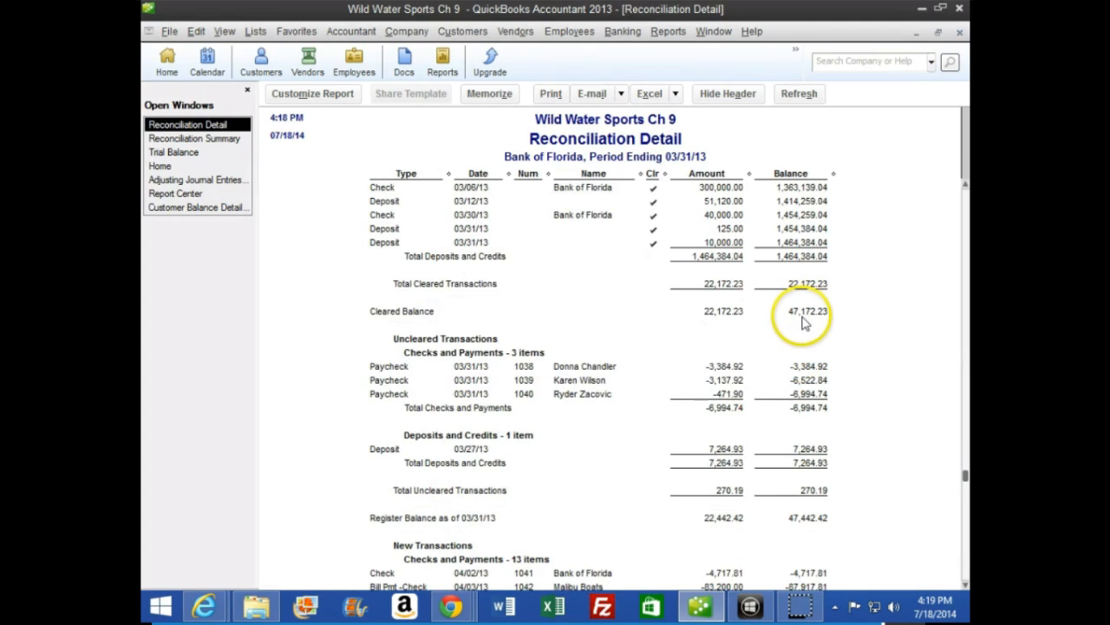
scroll(802, 323, down, 1)
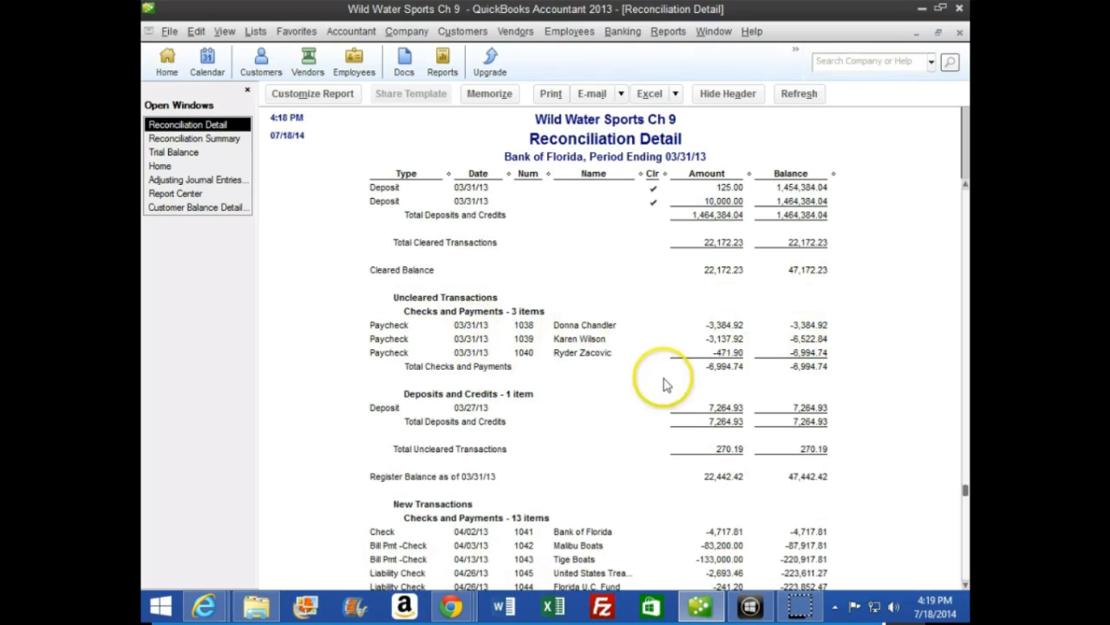
scroll(820, 330, down, 1)
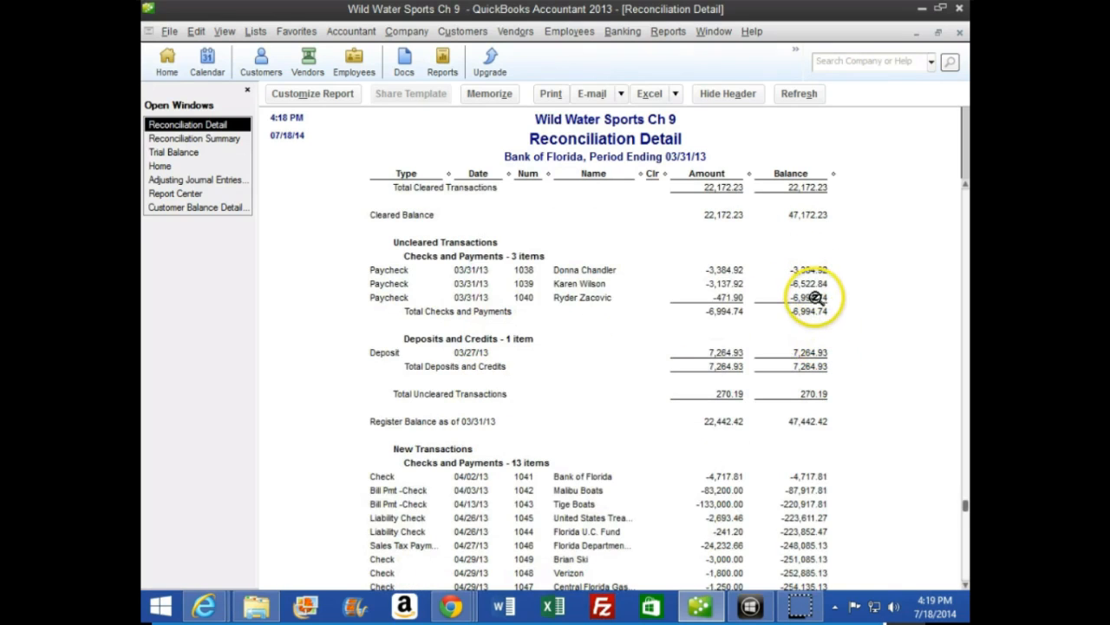
scroll(780, 338, down, 1)
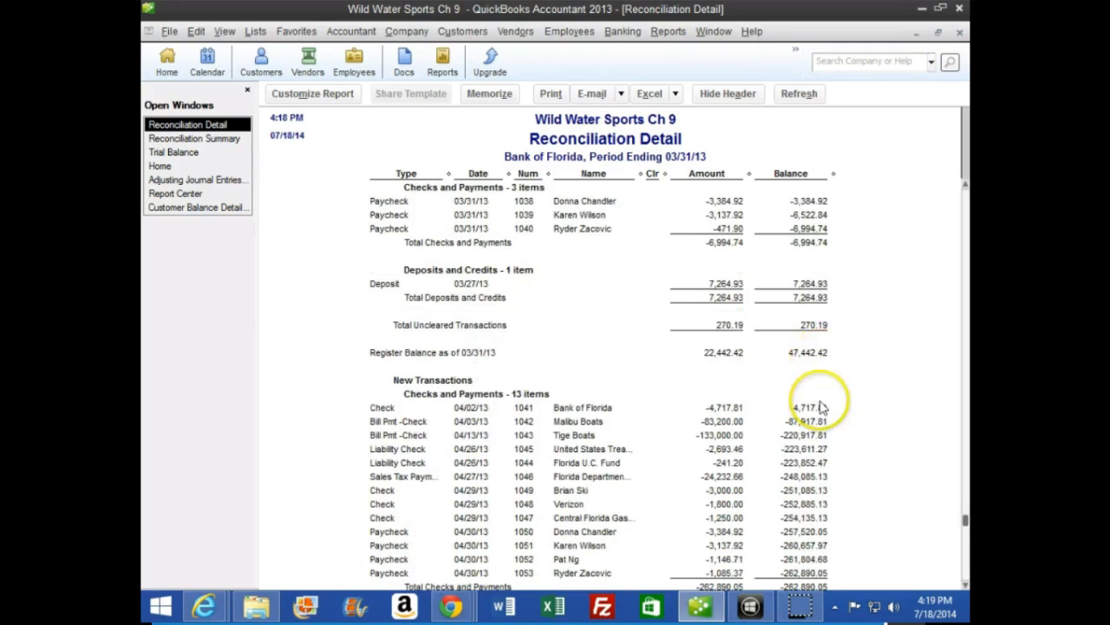
click(811, 362)
scroll(811, 363, down, 1)
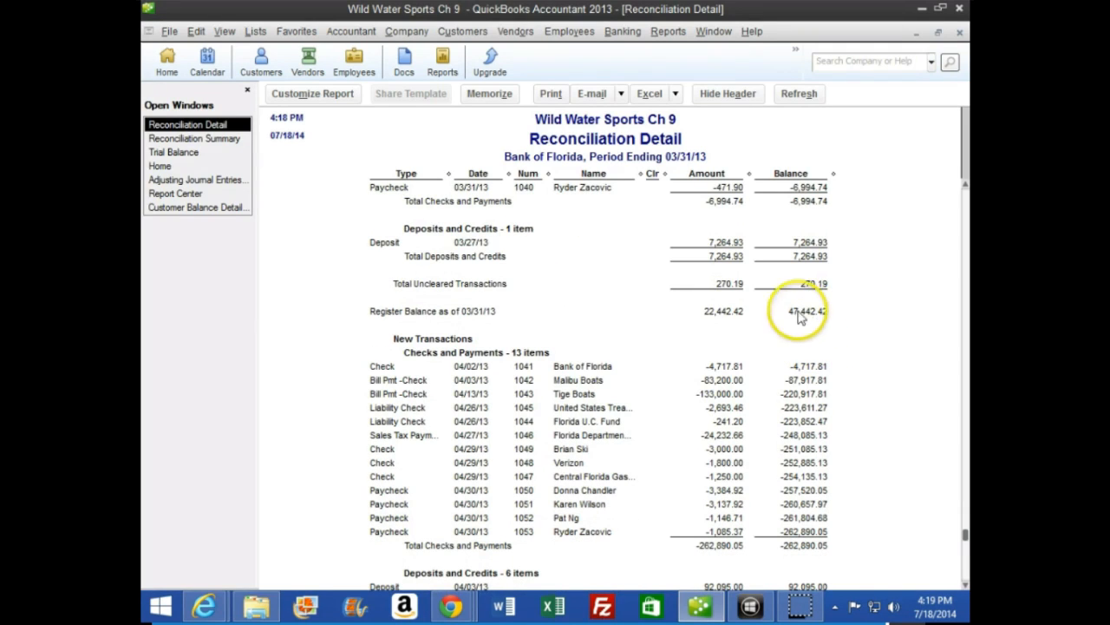
click(198, 139)
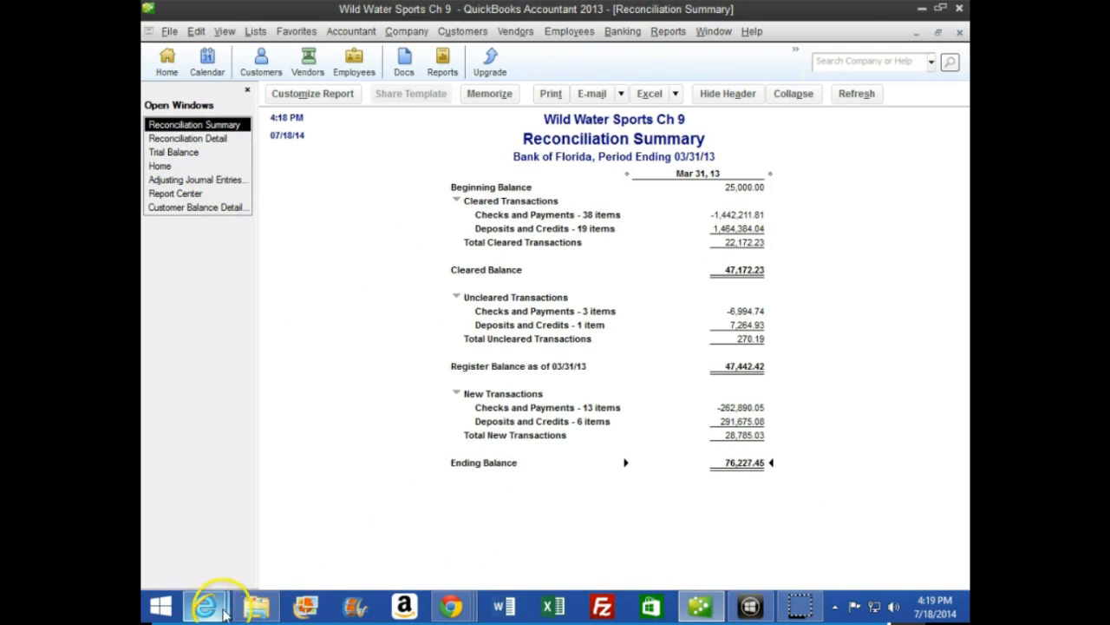
Switch to the textbook, review Figure 9.12 and instructions 14 and 15 on page 281, and return to QuickBooks
mouse_move(452, 604)
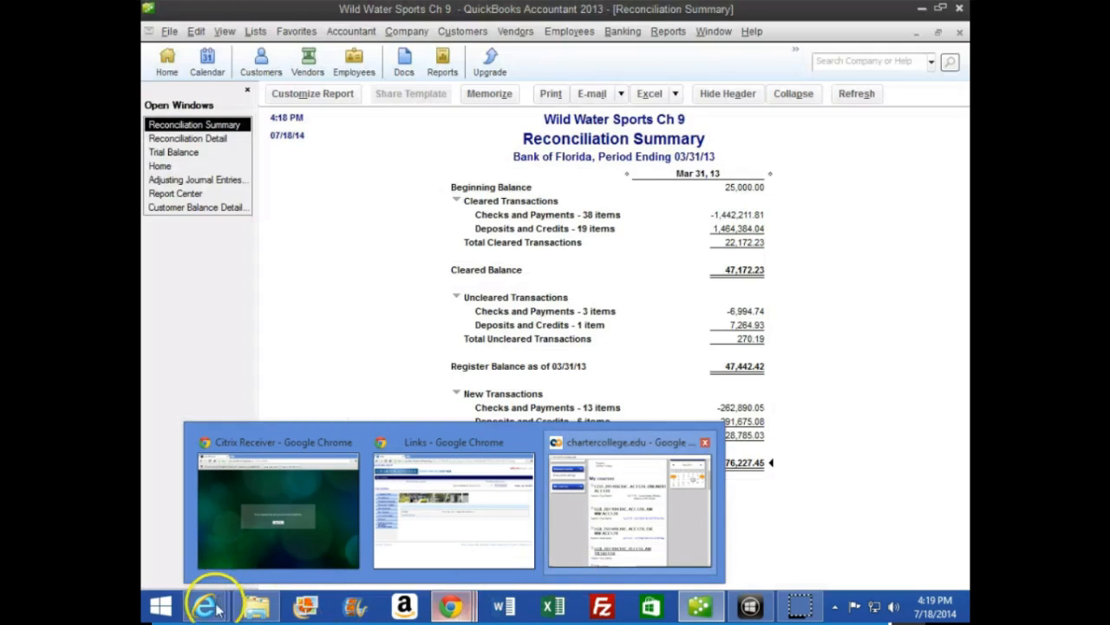
mouse_move(204, 604)
click(375, 563)
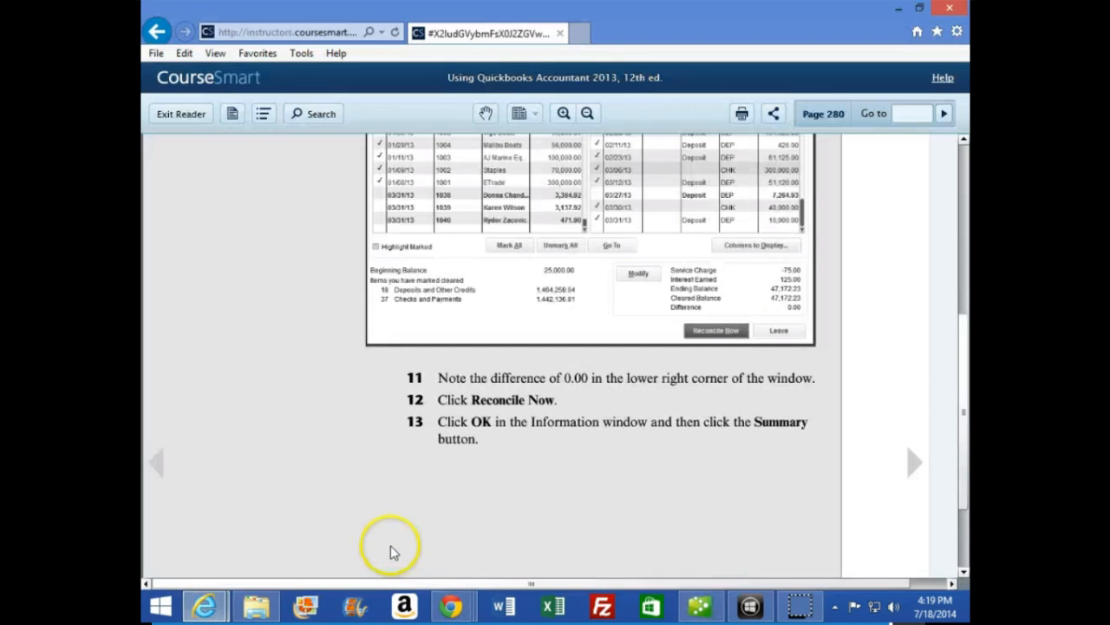
click(915, 468)
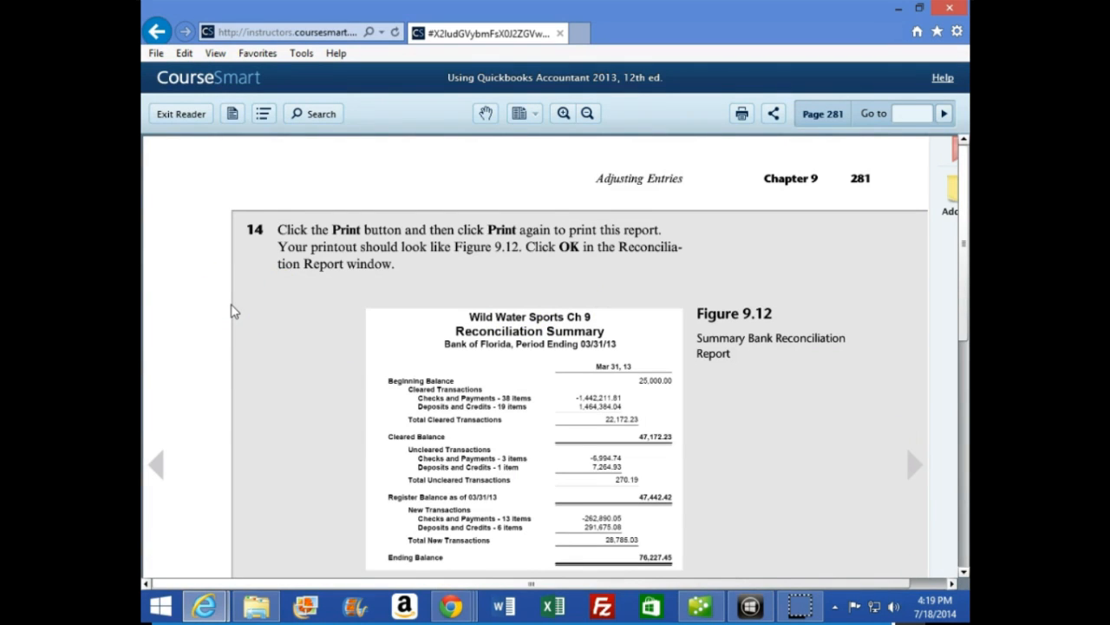
scroll(235, 311, down, 2)
click(350, 403)
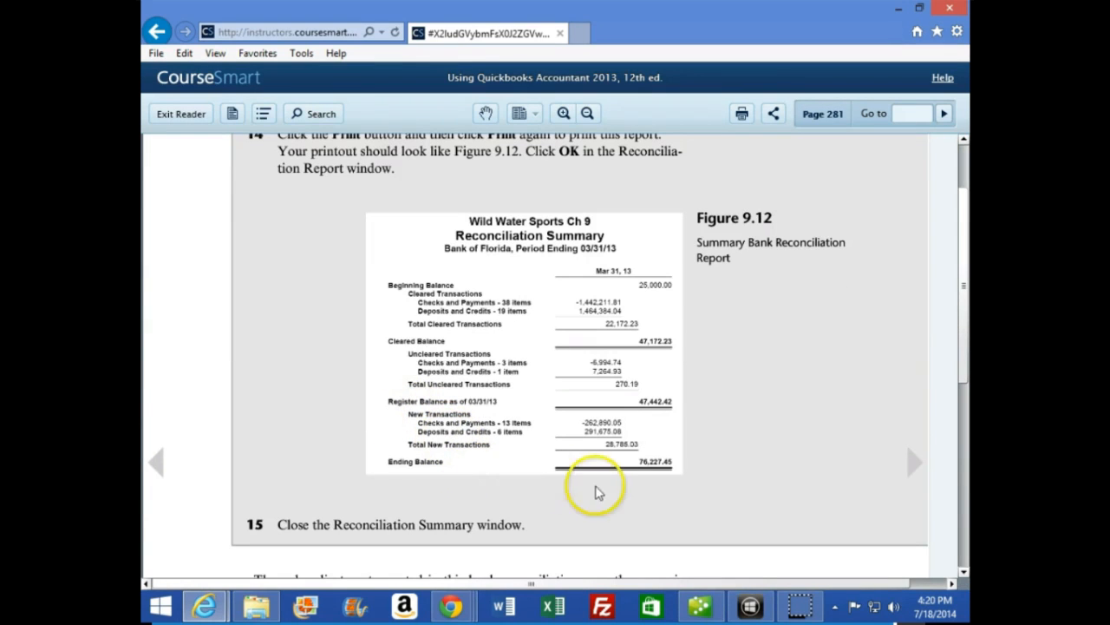
click(699, 605)
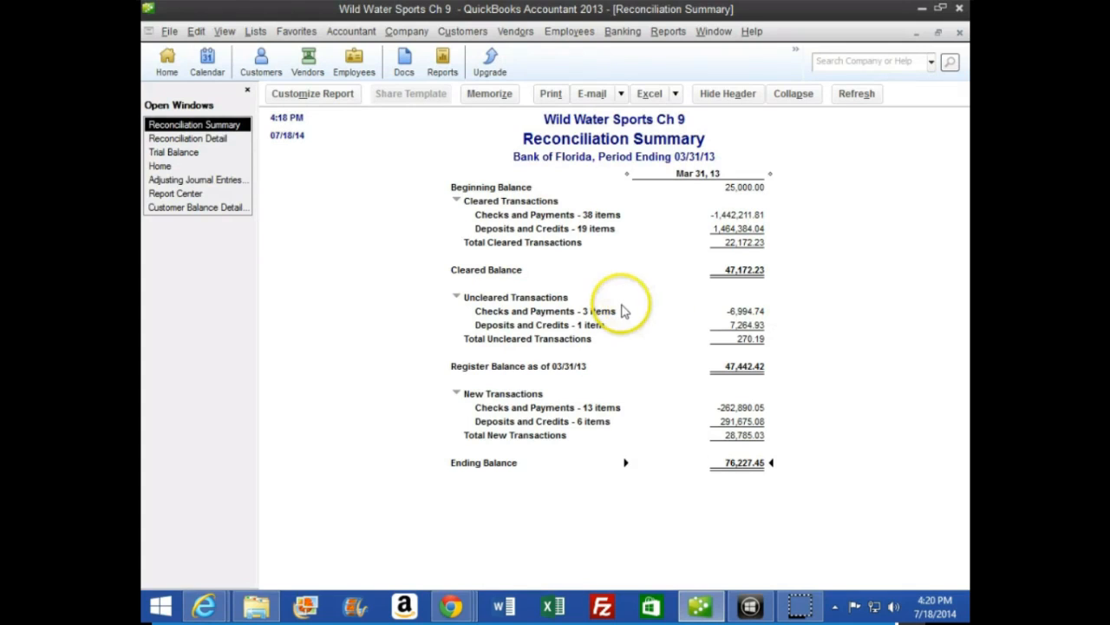
Export the Reconciliation Summary to a new worksheet in the existing Ch. 9 workbook in the Week 4 folder
click(676, 95)
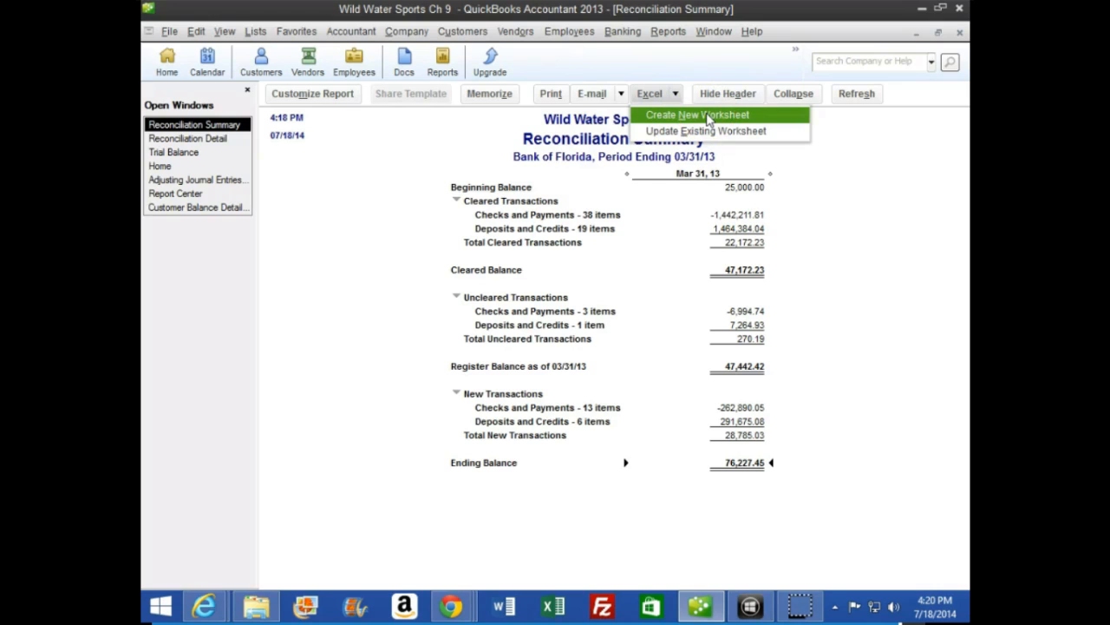
click(709, 115)
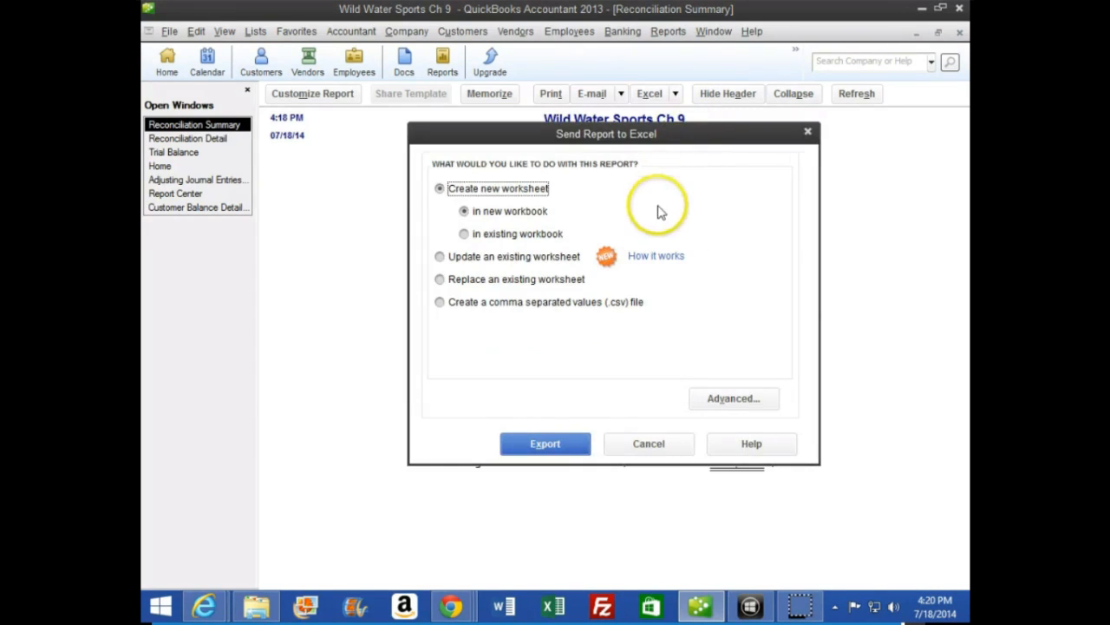
click(465, 235)
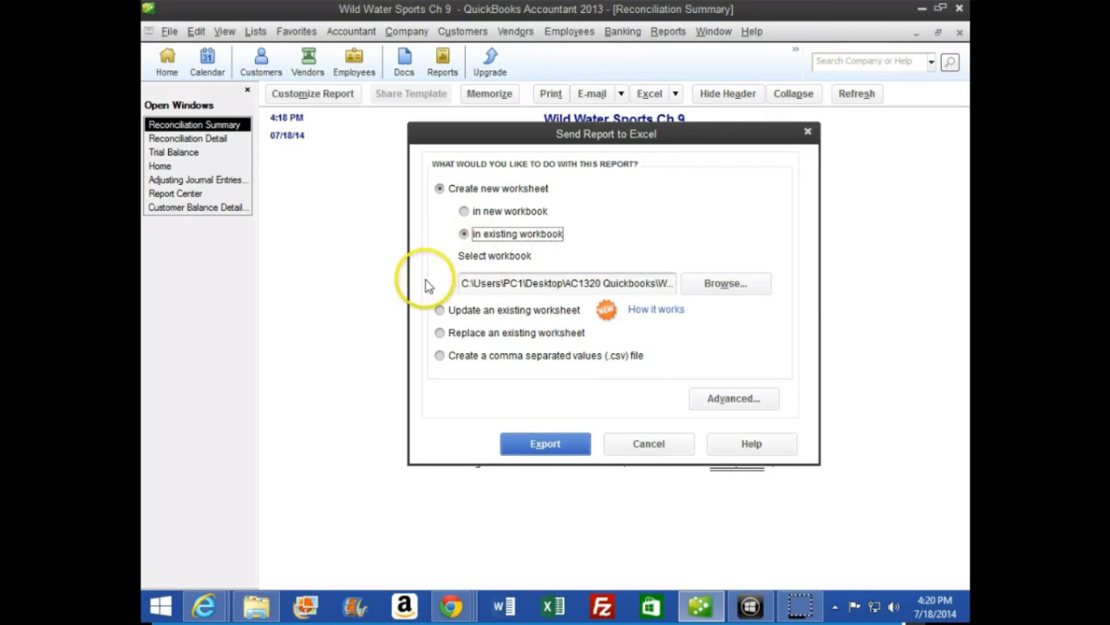
click(759, 294)
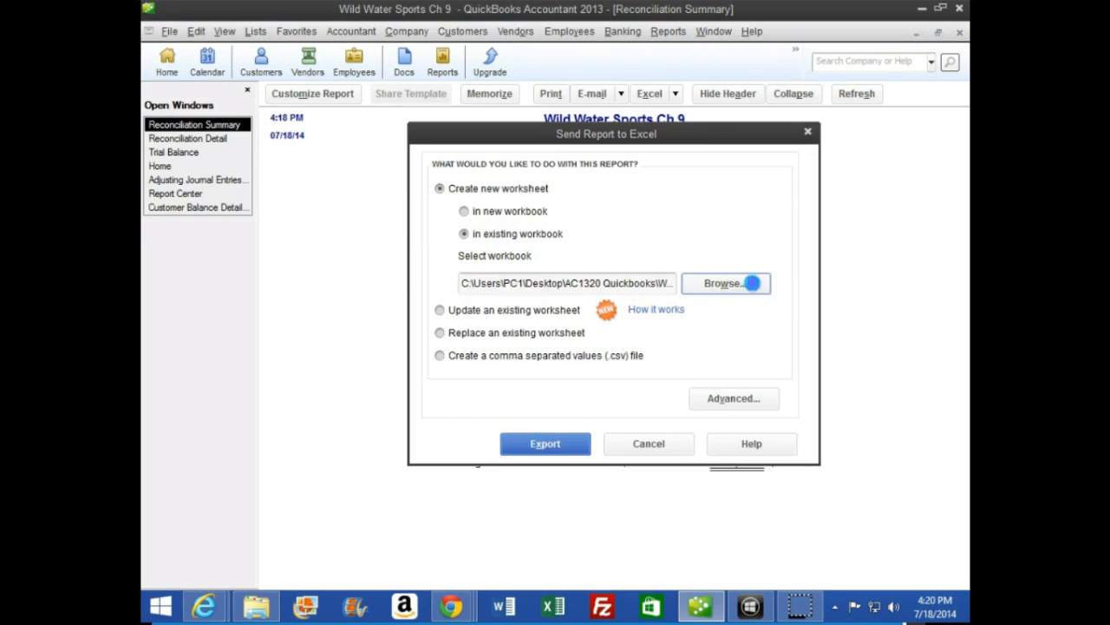
click(699, 184)
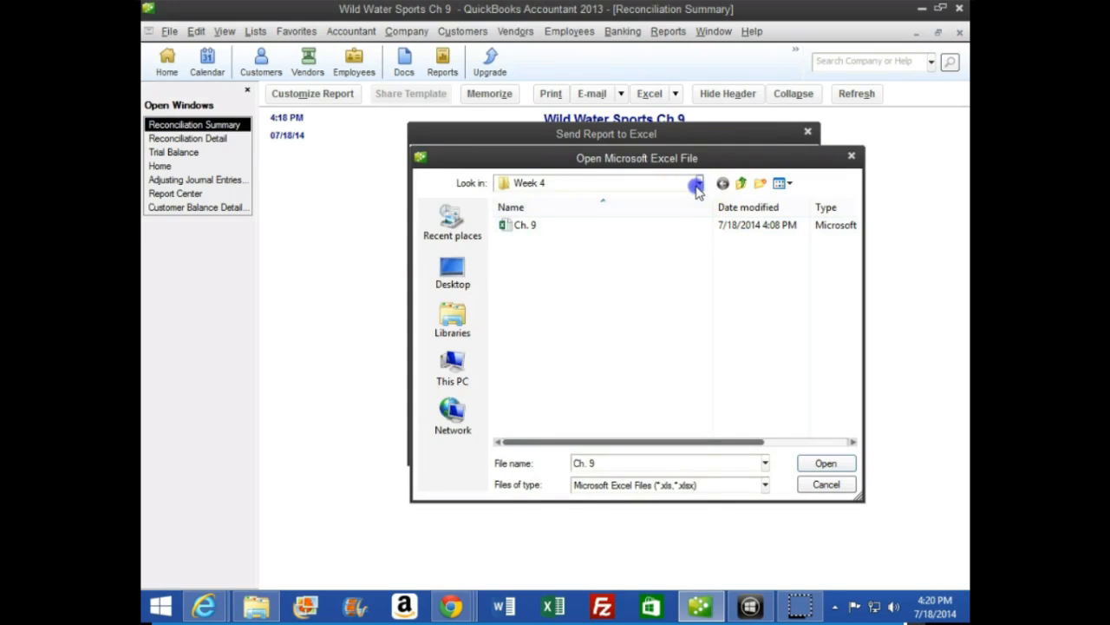
click(700, 185)
double_click(523, 227)
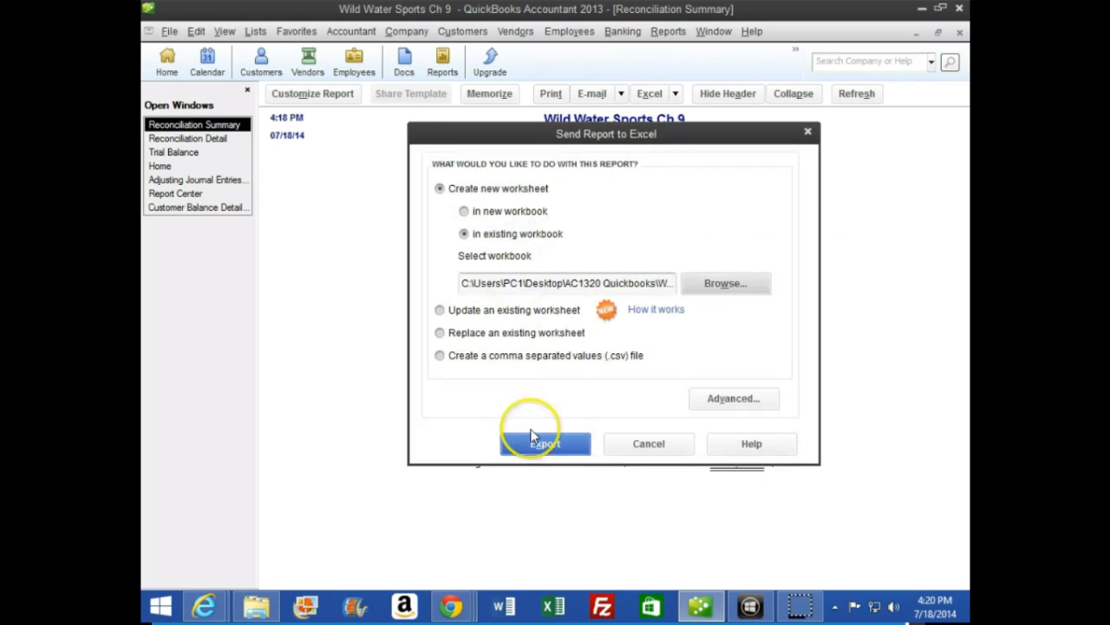
click(550, 444)
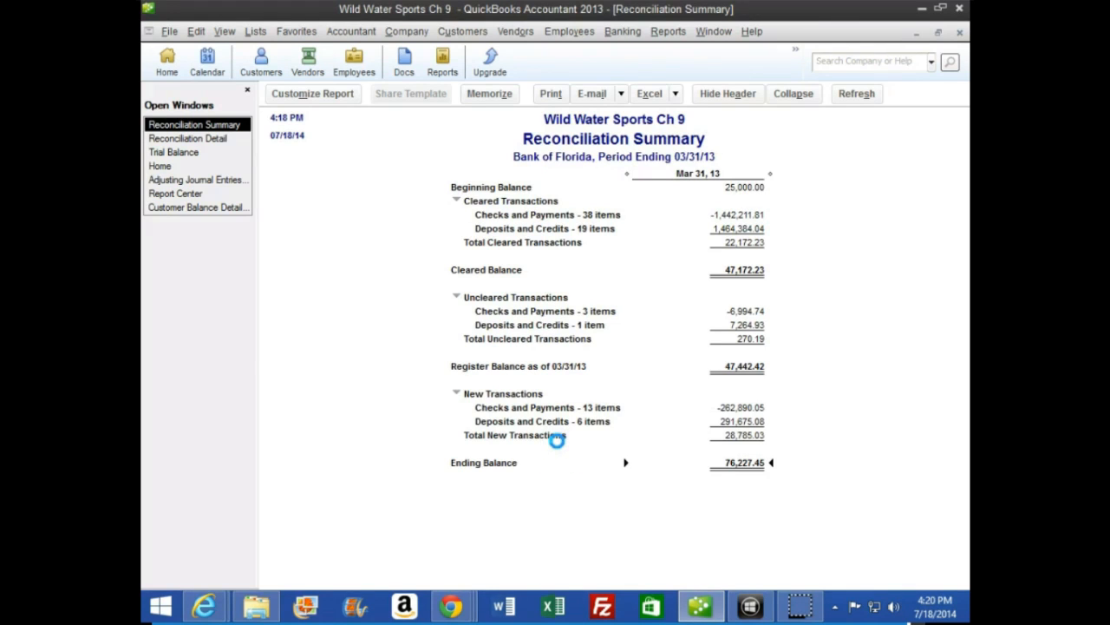
Switch to Excel, rename the exported worksheet Bank Rec 03.31.13, and save and close the Ch. 9 workbook
click(553, 605)
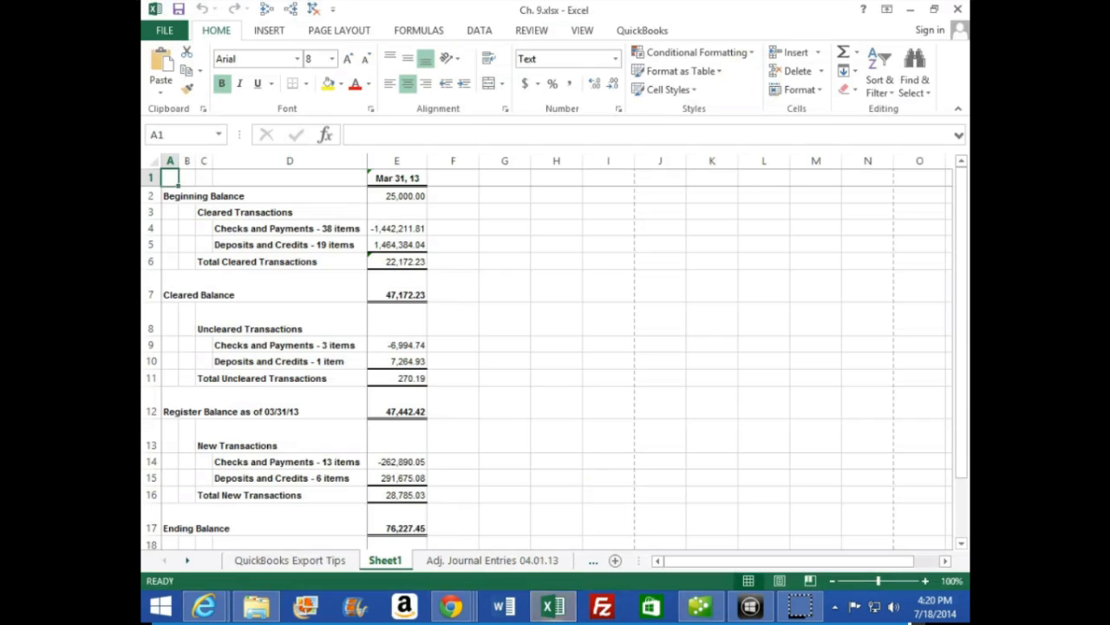
drag(634, 17, 564, 185)
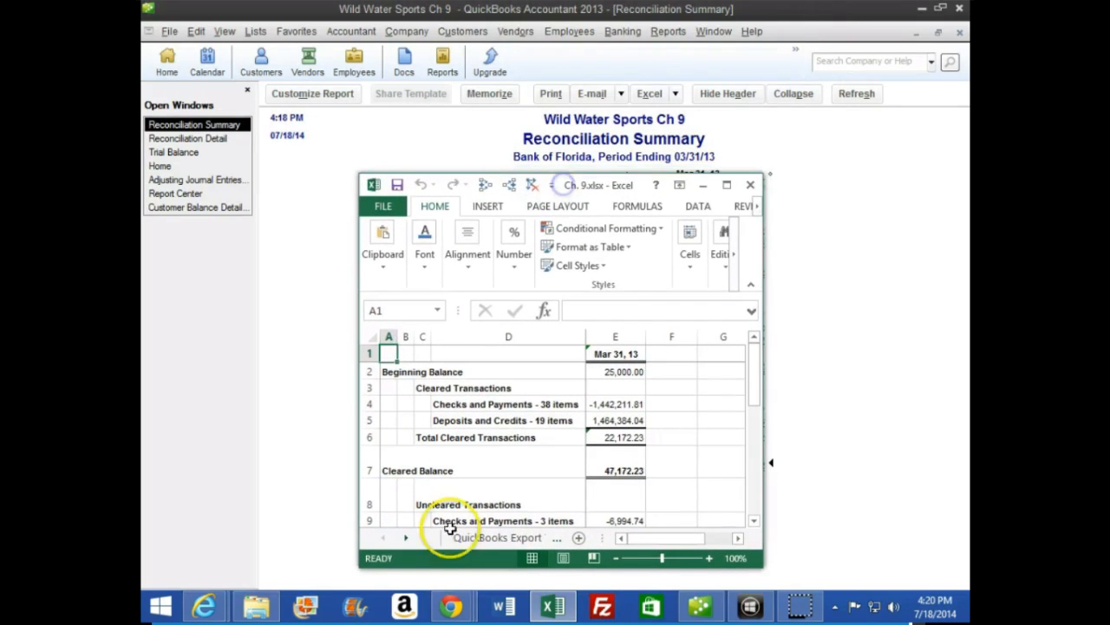
click(406, 537)
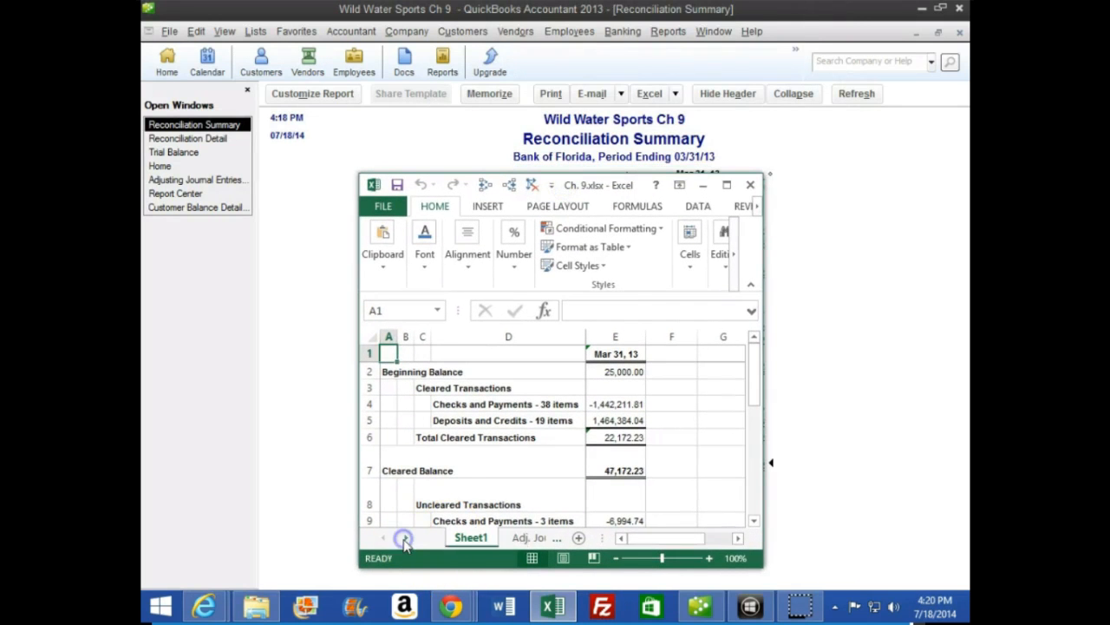
double_click(472, 545)
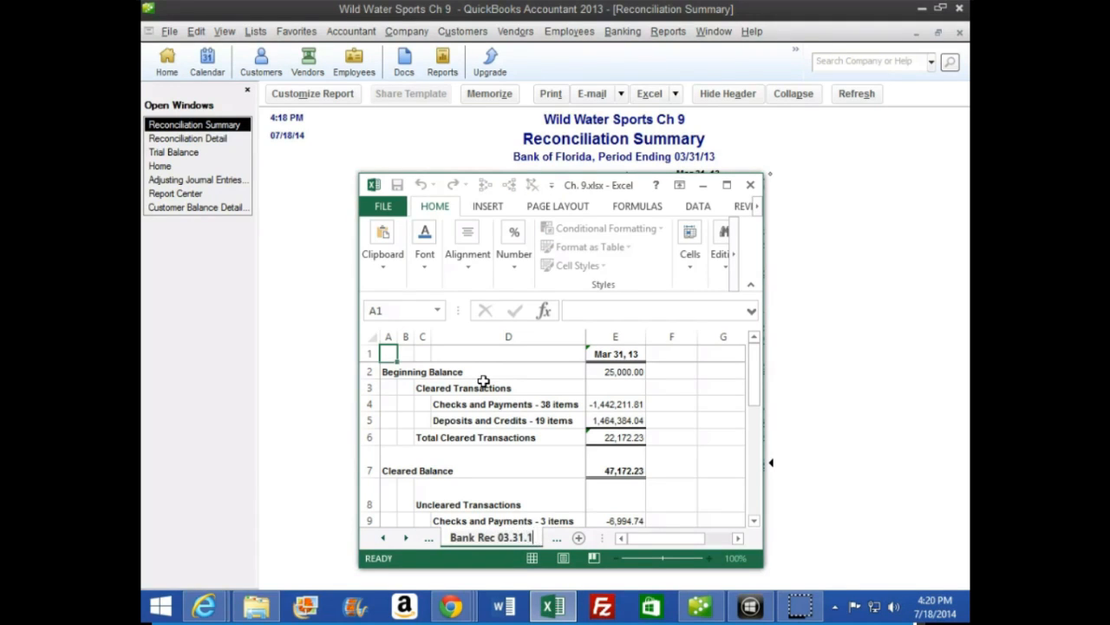
click(483, 381)
click(727, 185)
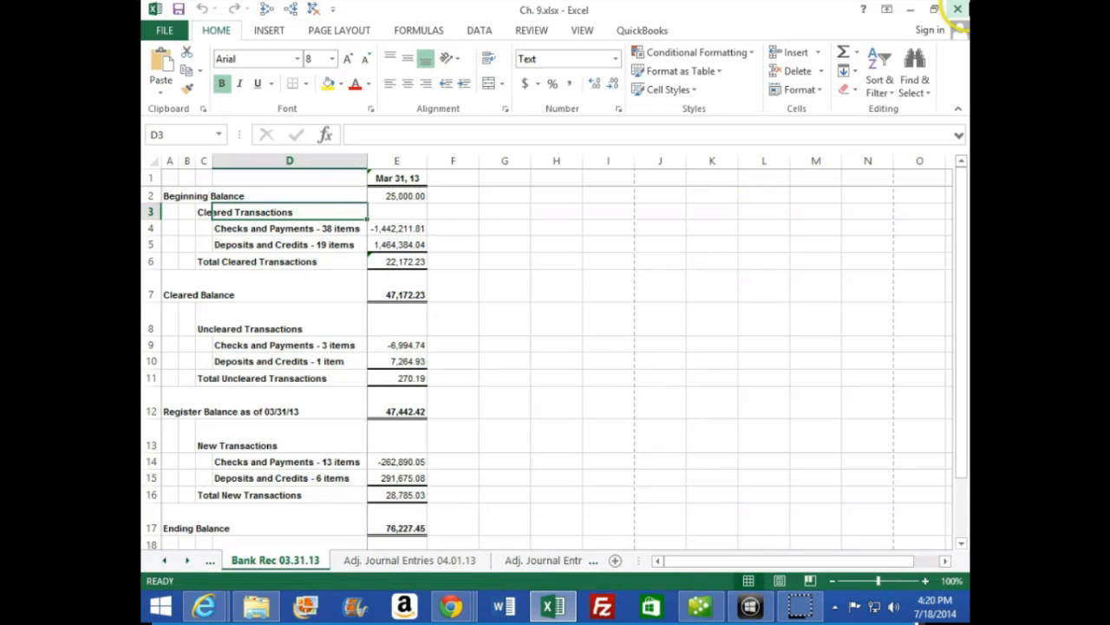
click(958, 8)
click(491, 321)
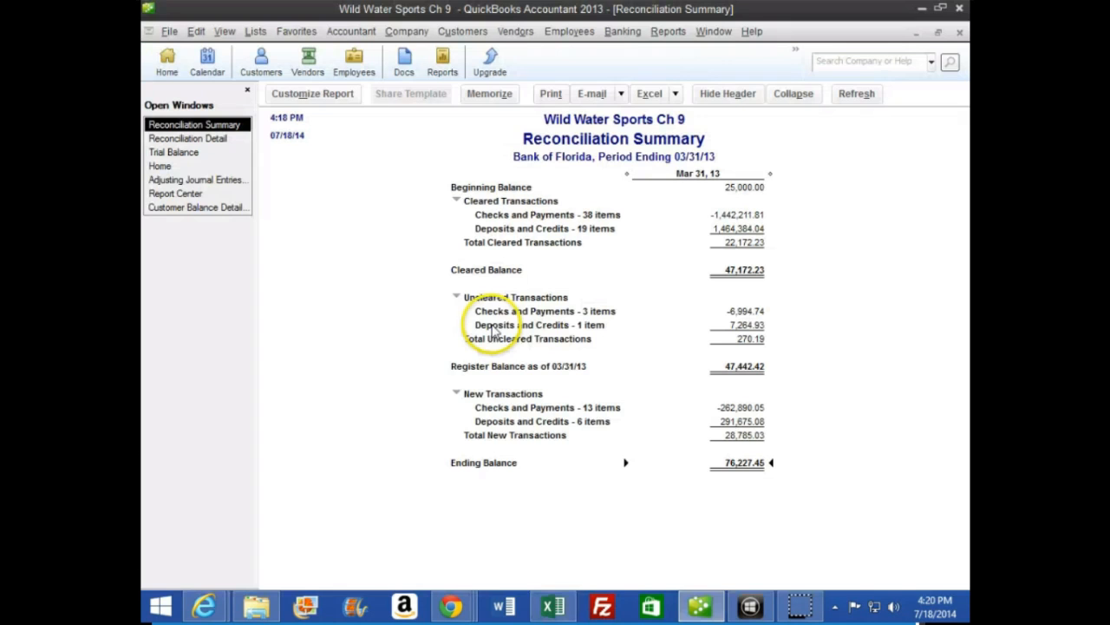
Switch to the textbook and review instruction 15 and the End Note on page 281 and the Business Events Summary on page 282
mouse_move(202, 613)
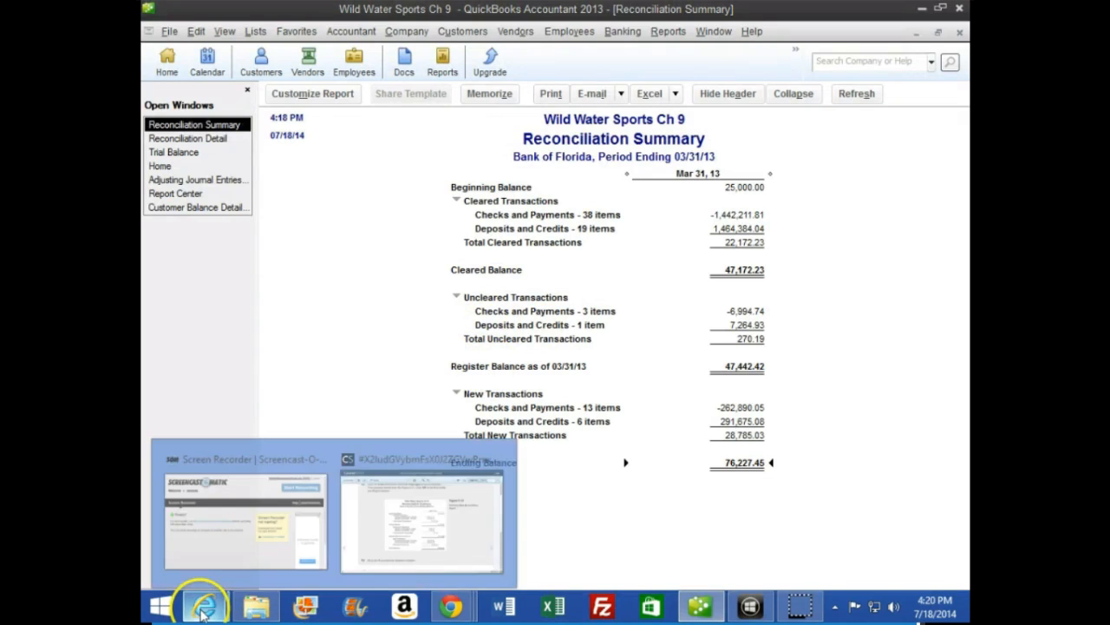
click(442, 520)
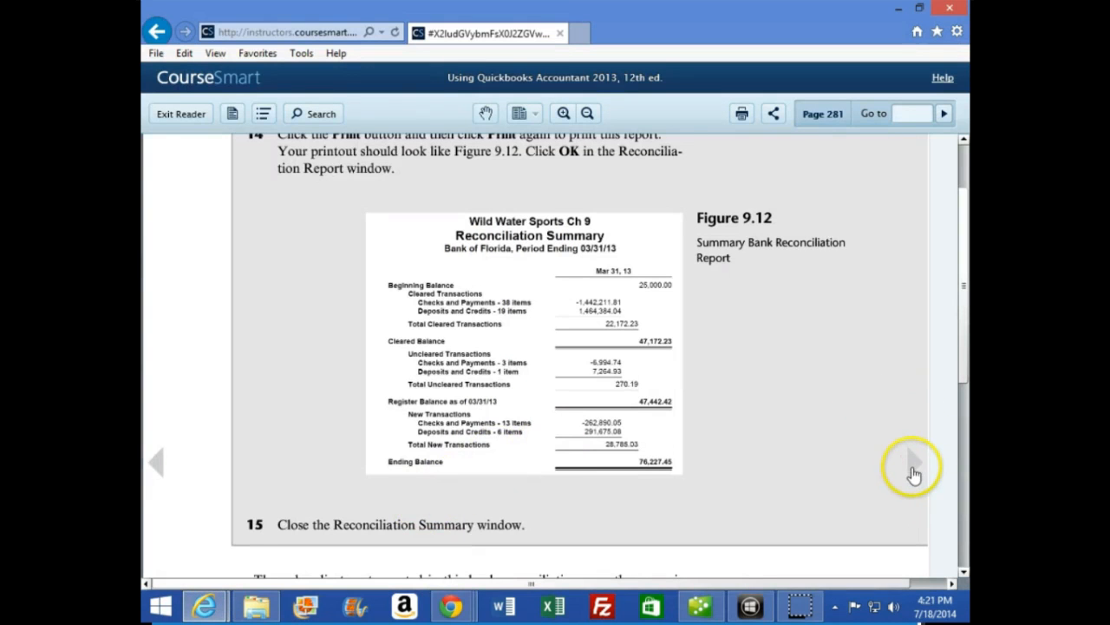
scroll(911, 464, down, 3)
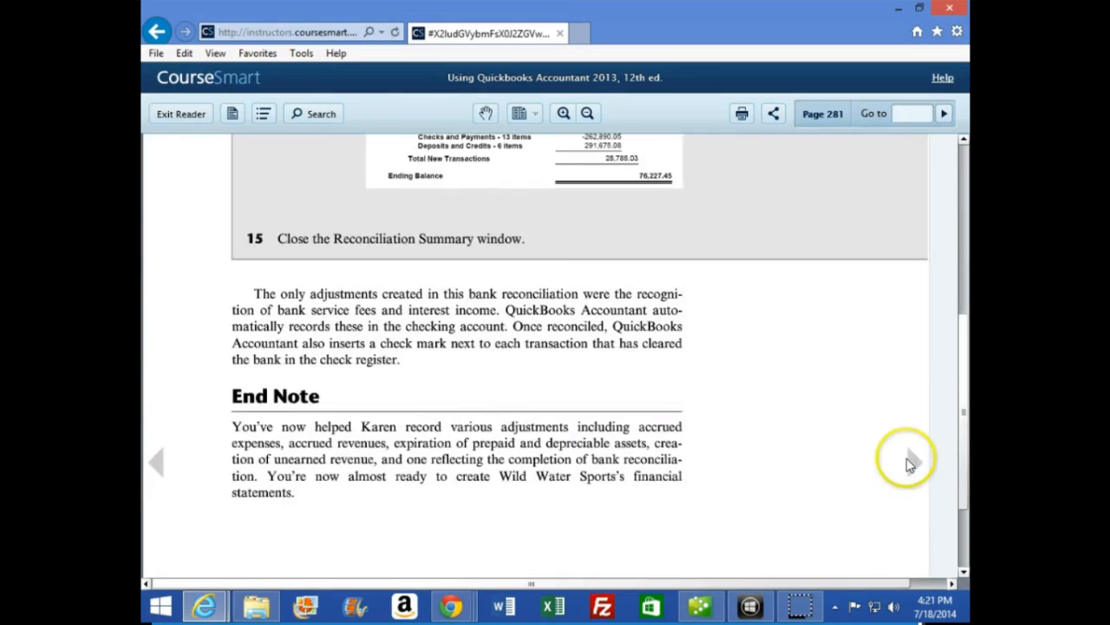
click(911, 463)
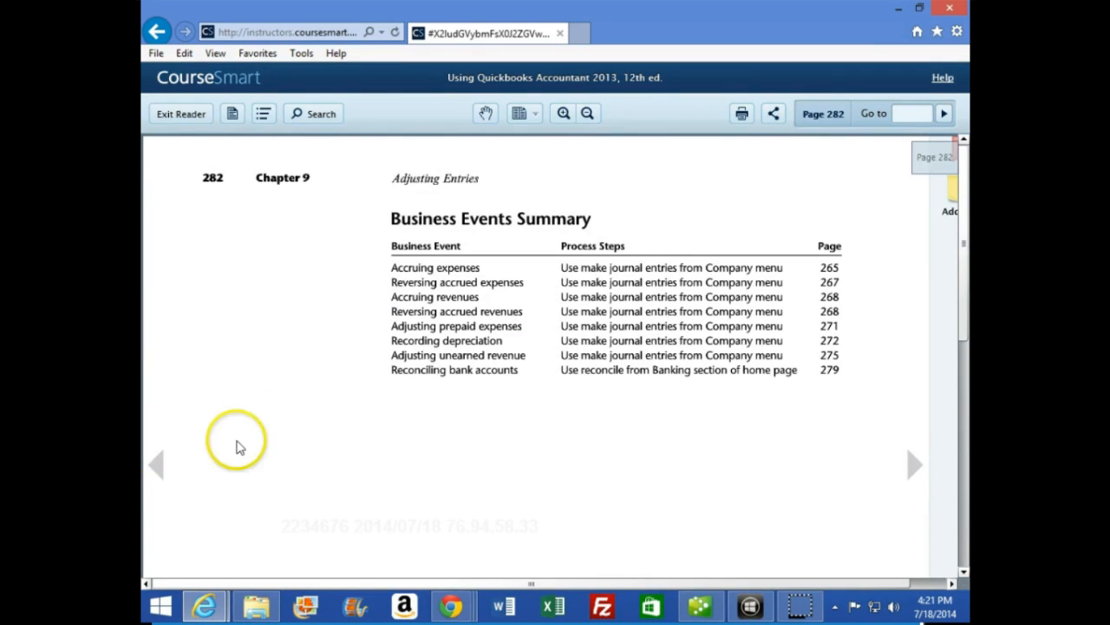
click(155, 464)
scroll(520, 386, down, 2)
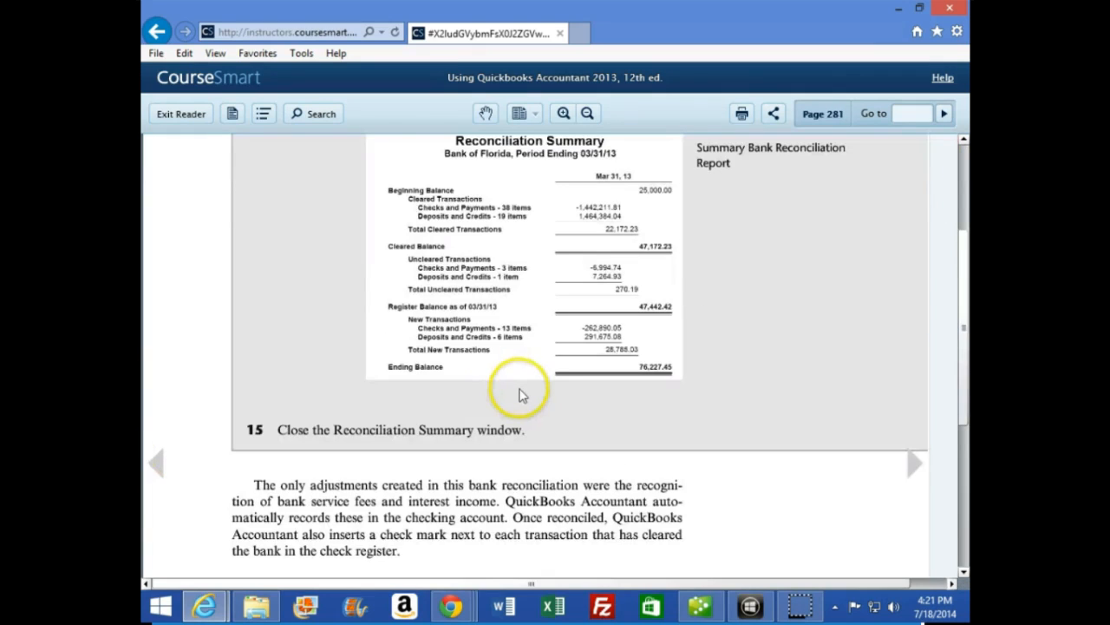
scroll(411, 482, down, 2)
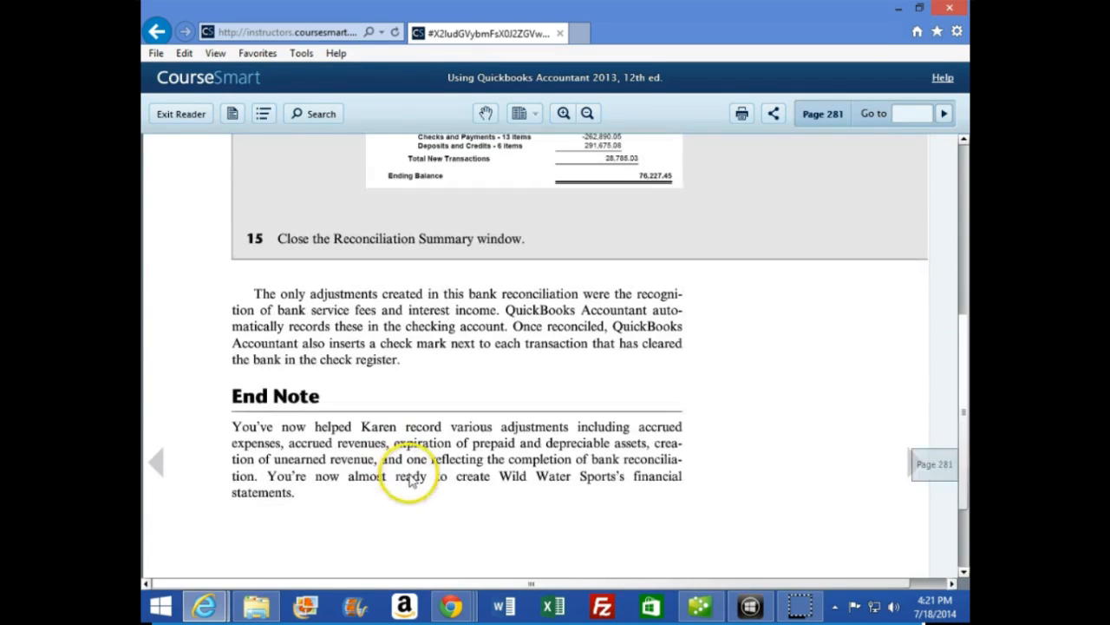